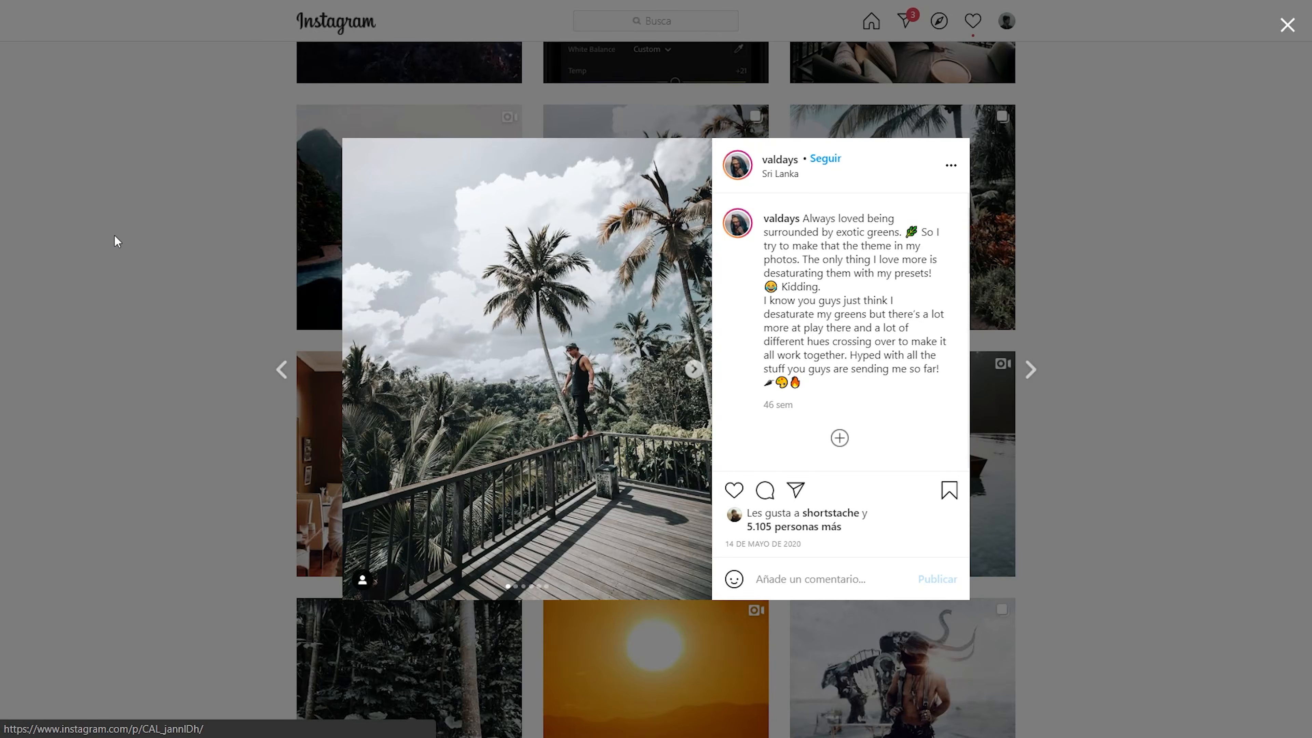
Step: Compare the edited and unedited photos in the Sri Lanka palm-tree deck post, noting how the greens and tones differ
{"action": "left_click", "coordinate": [722, 279]}
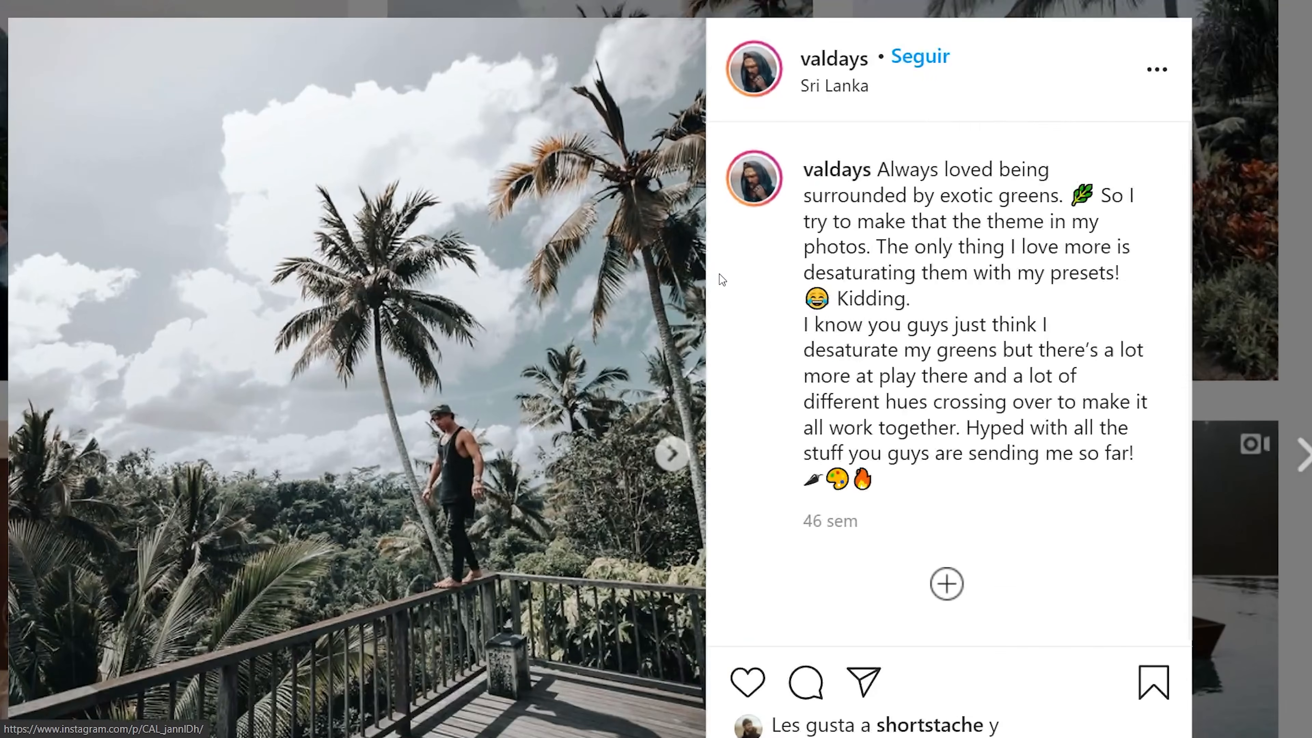
{"action": "scroll", "coordinate": [720, 274], "scroll_direction": "down", "scroll_amount": 2}
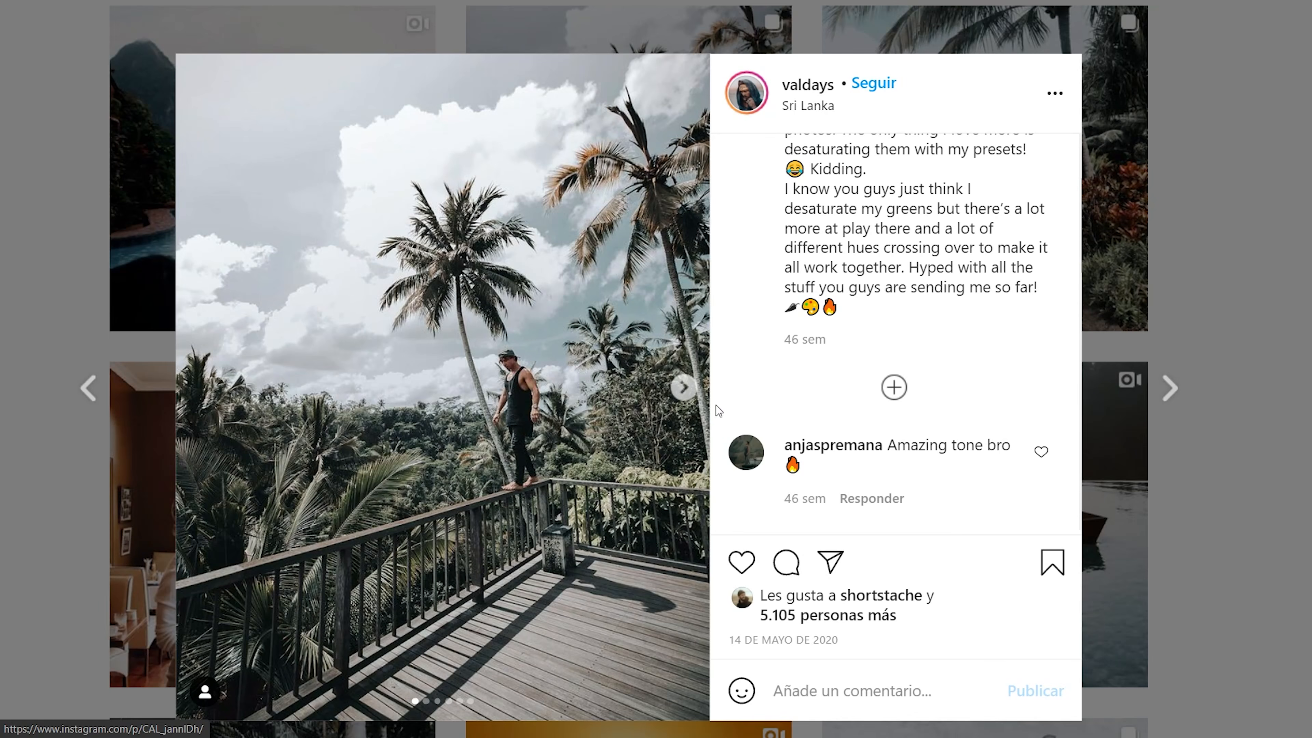
{"action": "left_click", "coordinate": [683, 387]}
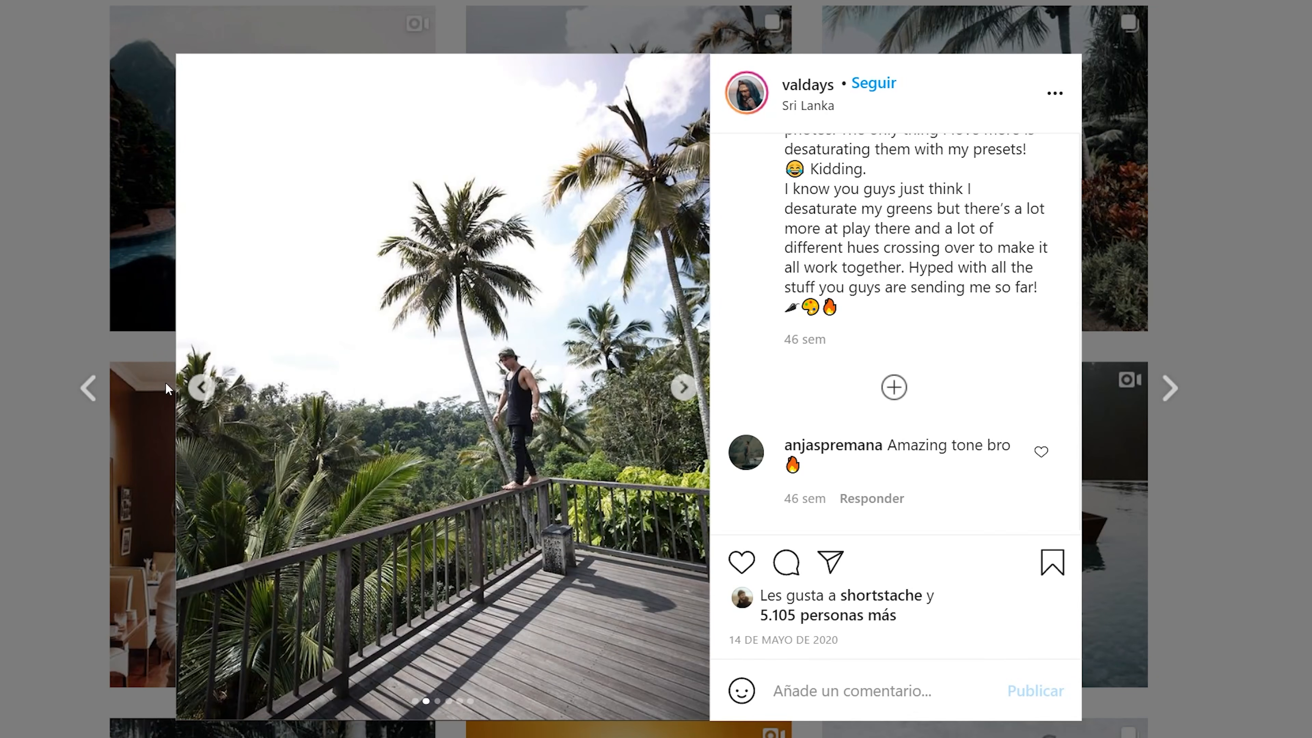
{"action": "left_click", "coordinate": [199, 386]}
{"action": "left_click", "coordinate": [60, 291]}
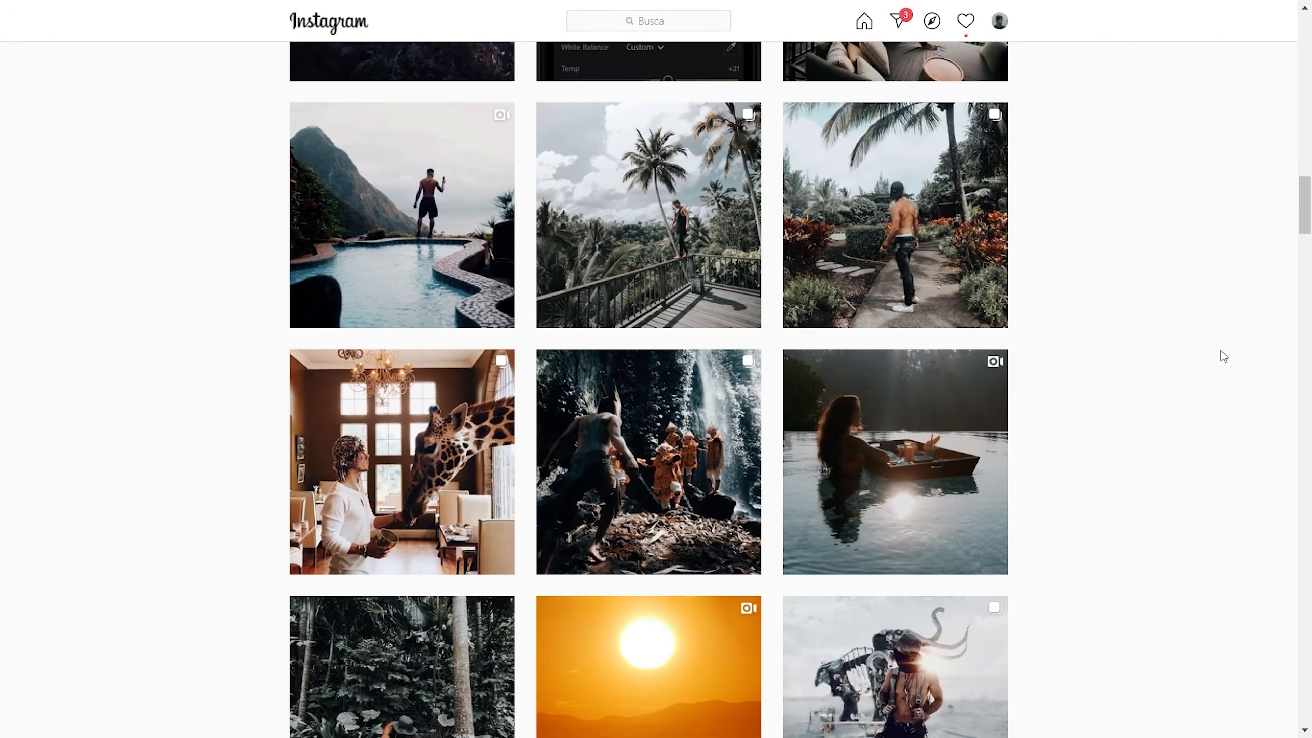
Step: Examine the colour treatment in the Maui garden-path post and the rice-field hut post
{"action": "left_click", "coordinate": [914, 303]}
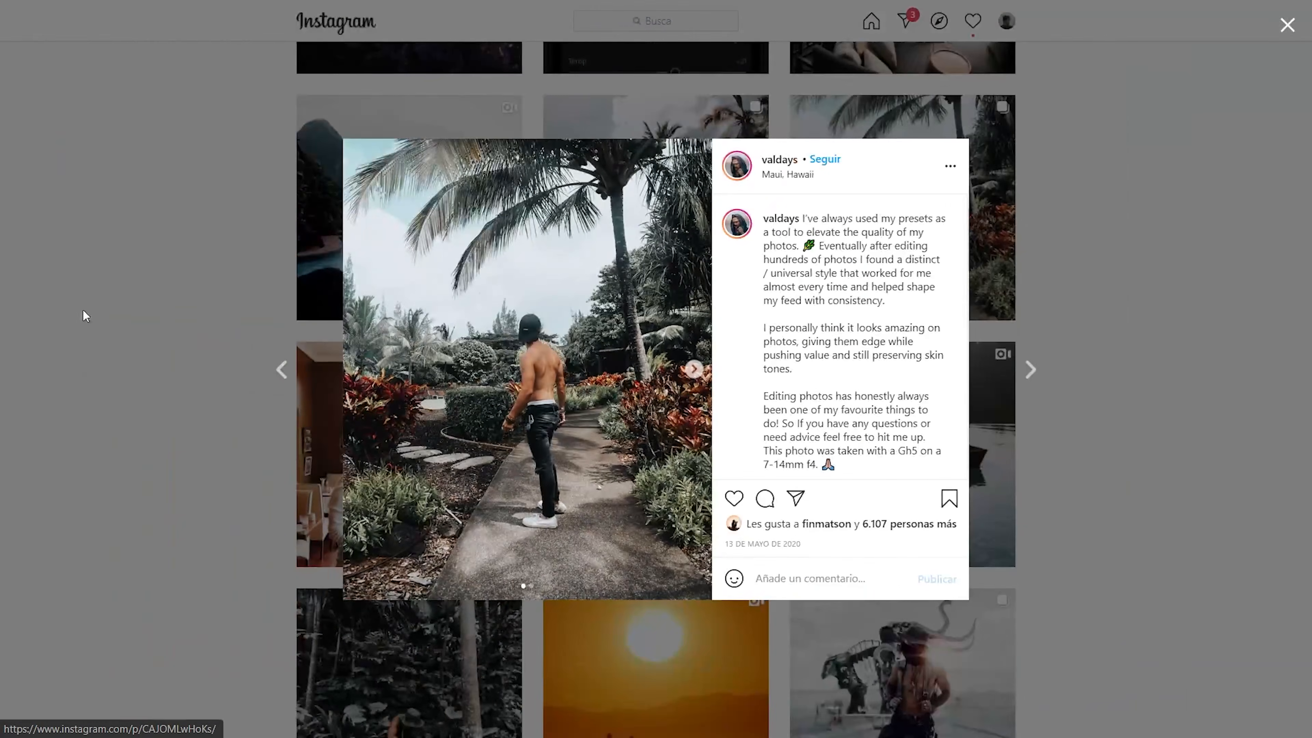
{"action": "left_click", "coordinate": [85, 317]}
{"action": "scroll", "coordinate": [83, 317], "scroll_direction": "down", "scroll_amount": 15}
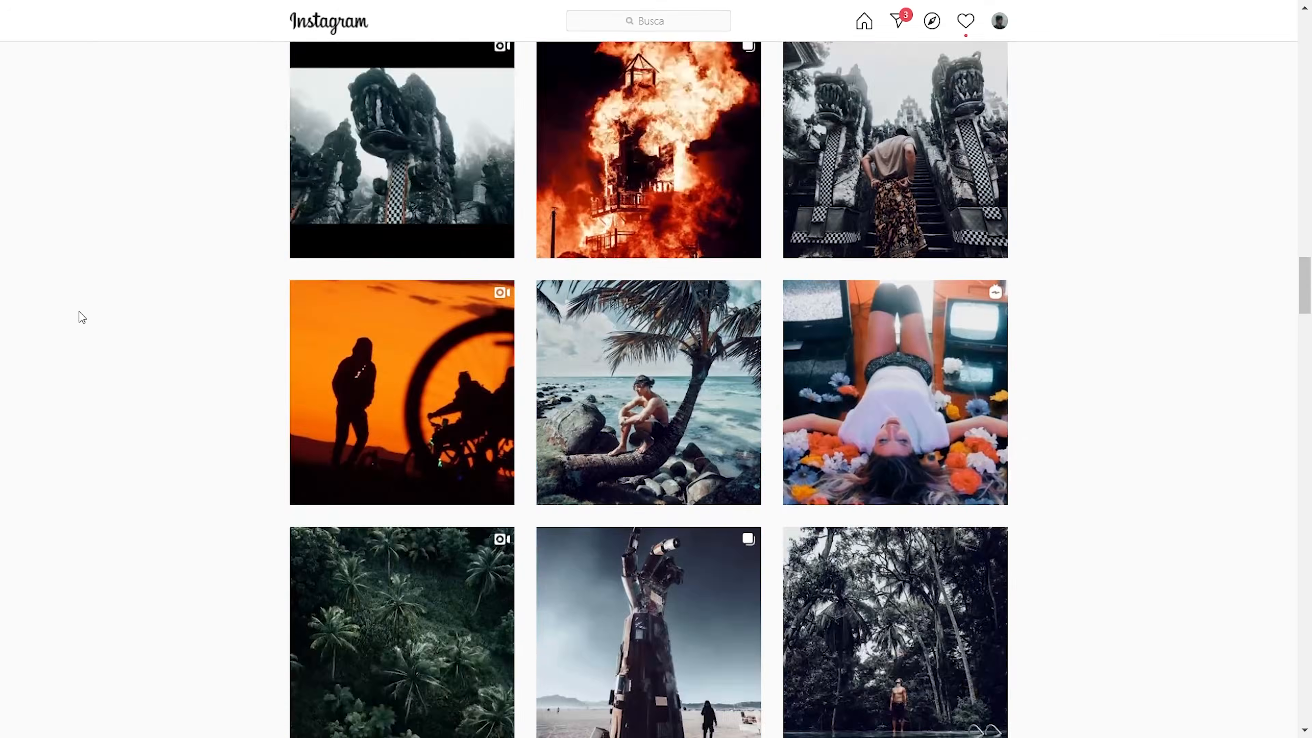
{"action": "scroll", "coordinate": [80, 315], "scroll_direction": "down", "scroll_amount": 15}
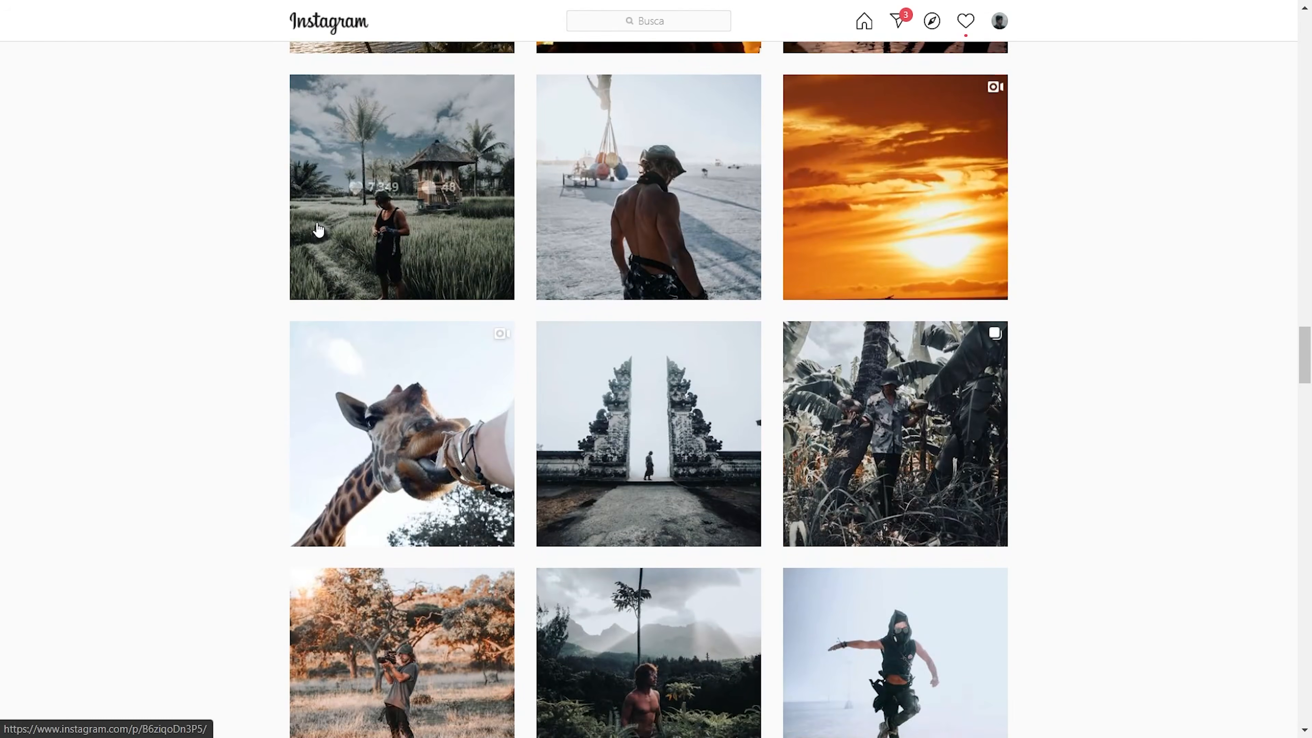
{"action": "left_click", "coordinate": [331, 268]}
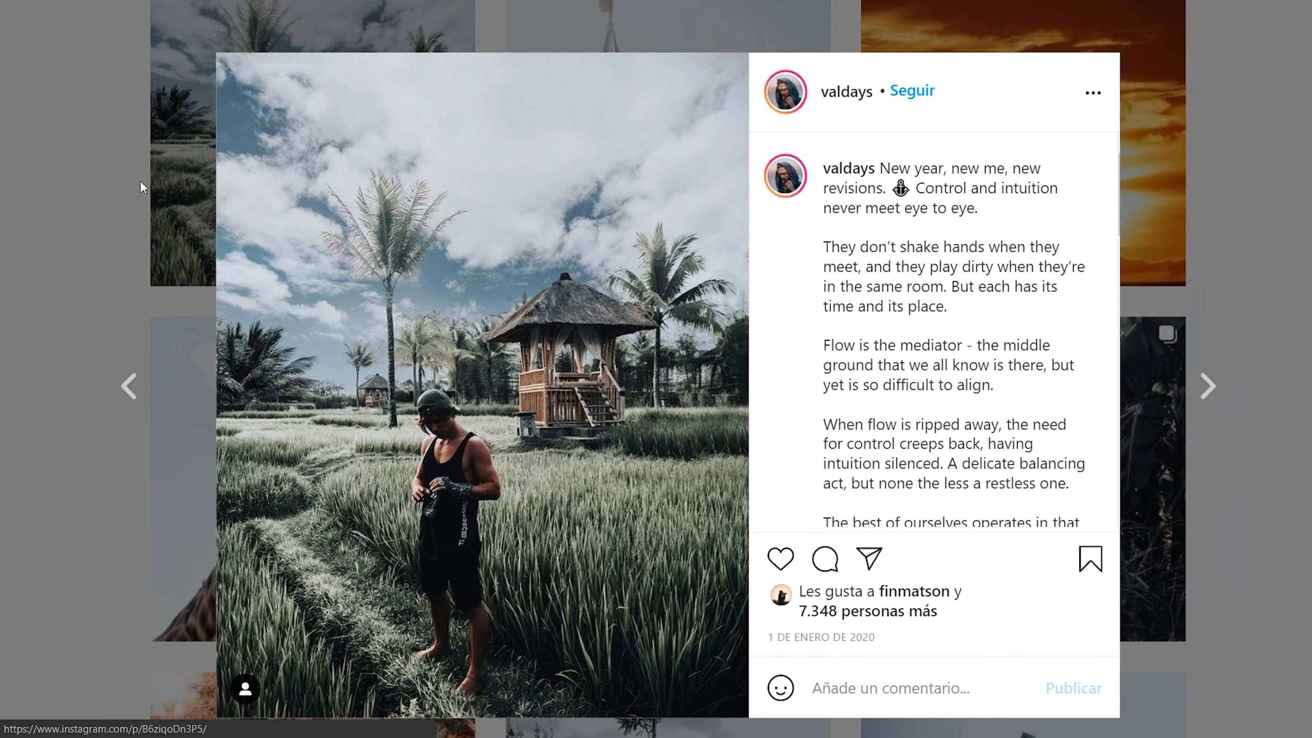
{"action": "left_click", "coordinate": [84, 165]}
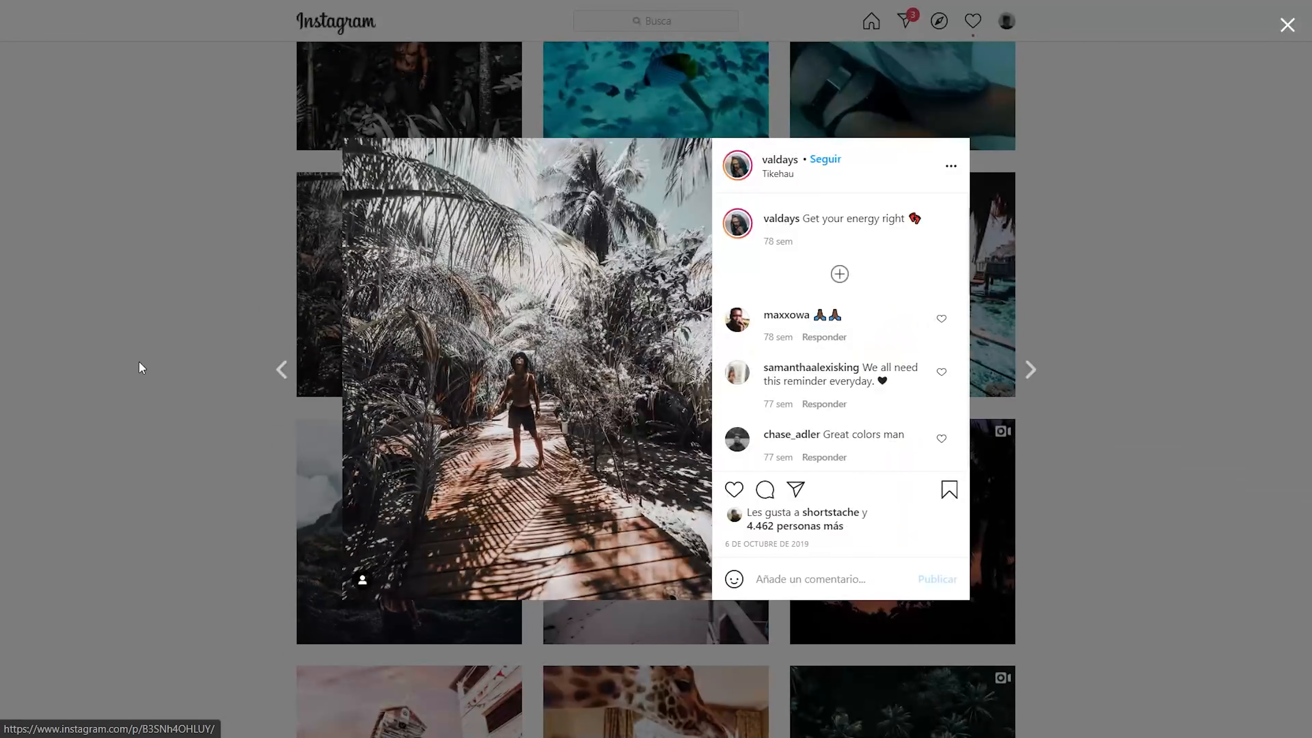
Step: Examine the dark greens and skin tones in the Tahiti post of the man beneath large leaves
{"action": "left_click", "coordinate": [83, 303]}
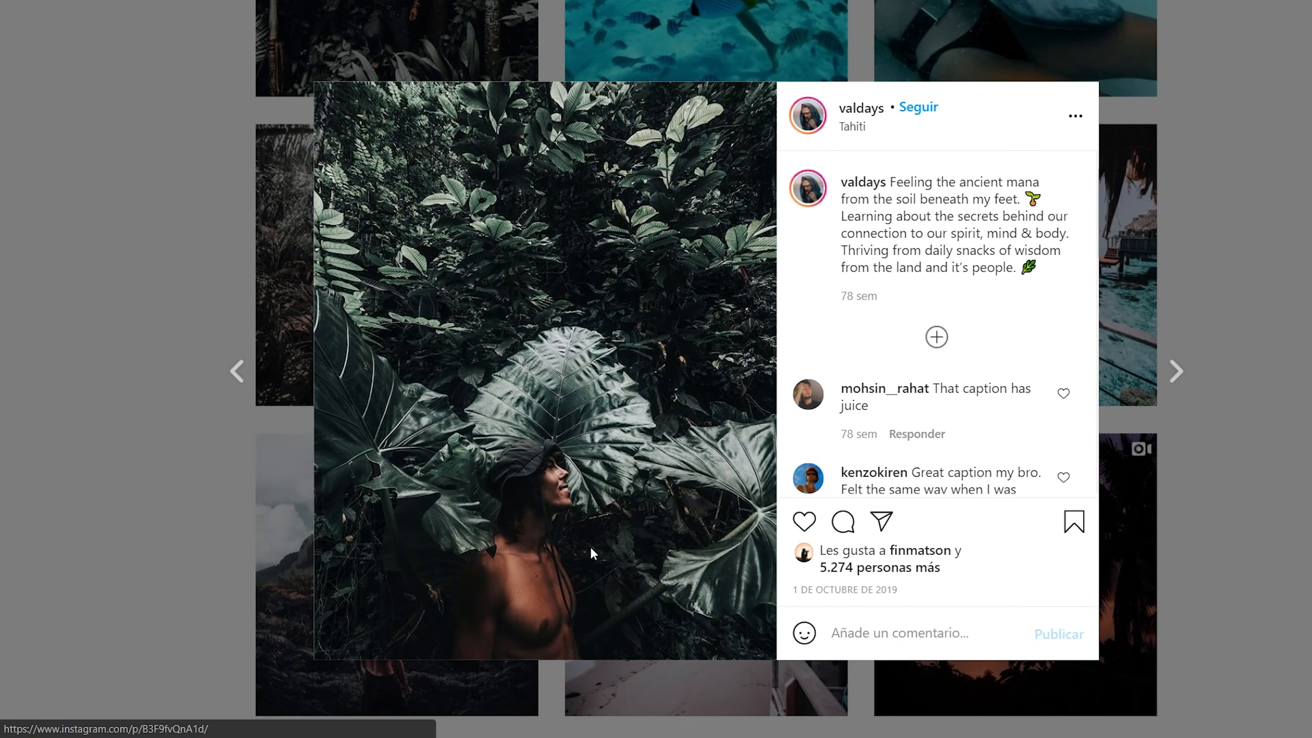
{"action": "scroll", "coordinate": [590, 547], "scroll_direction": "down", "scroll_amount": 2}
{"action": "scroll", "coordinate": [590, 547], "scroll_direction": "up", "scroll_amount": 5}
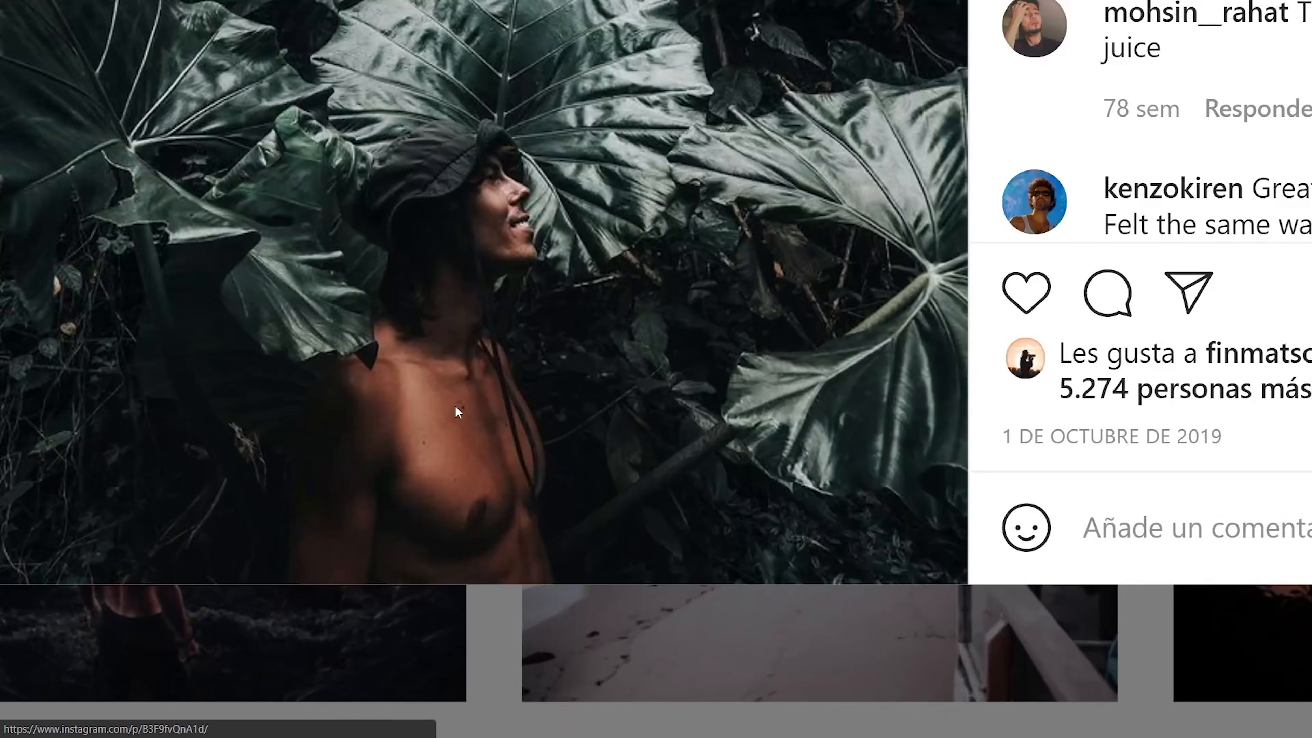
{"action": "scroll", "coordinate": [455, 405], "scroll_direction": "down", "scroll_amount": 1}
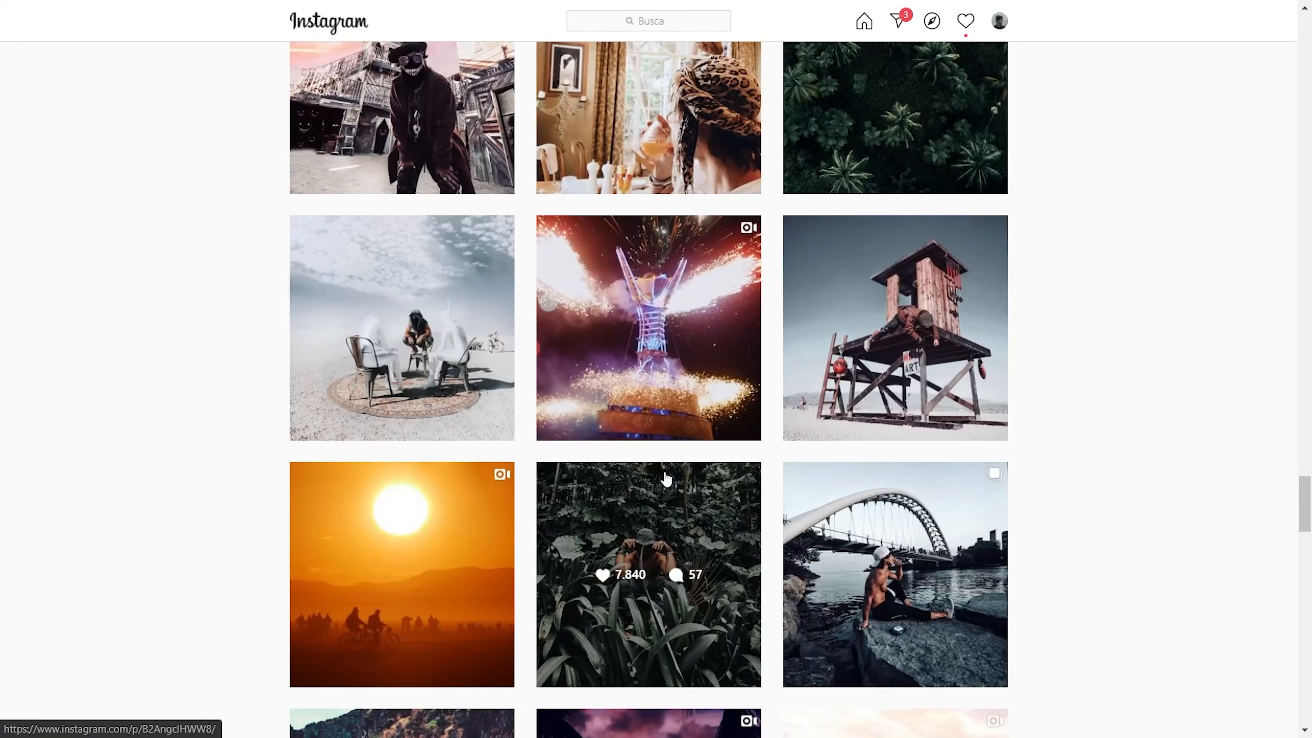
Step: Examine the muted greens and contrast in the Hainan jungle post of the man holding his hat
{"action": "left_click", "coordinate": [666, 474]}
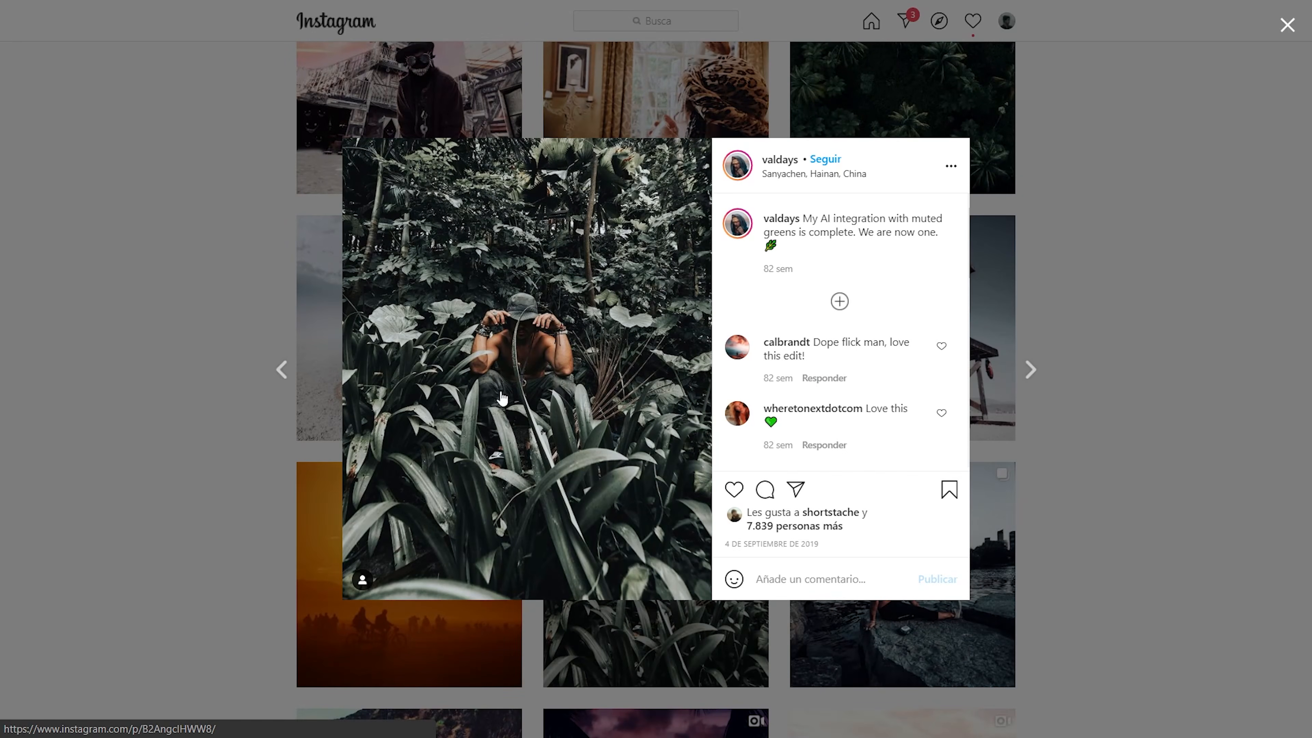
{"action": "scroll", "coordinate": [537, 343], "scroll_direction": "up", "scroll_amount": 2}
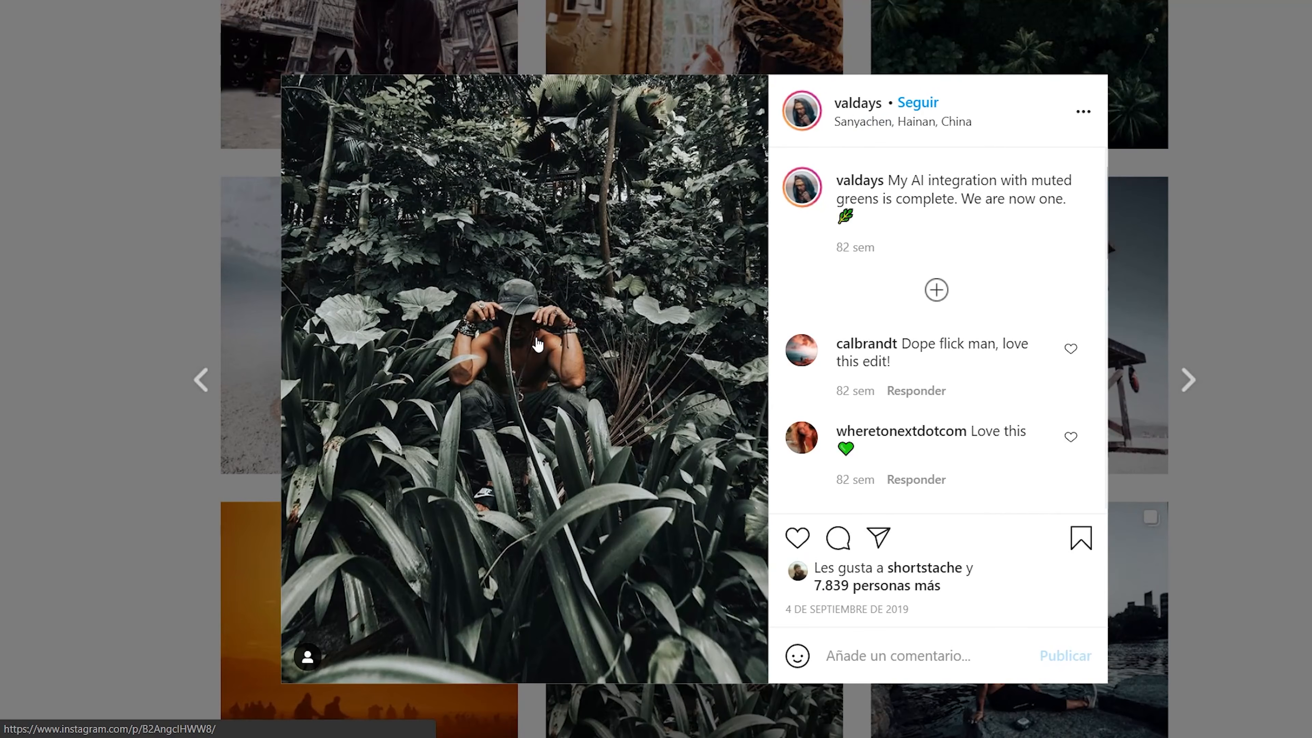
{"action": "left_click", "coordinate": [1, 262]}
{"action": "scroll", "coordinate": [580, 251], "scroll_direction": "down", "scroll_amount": 2}
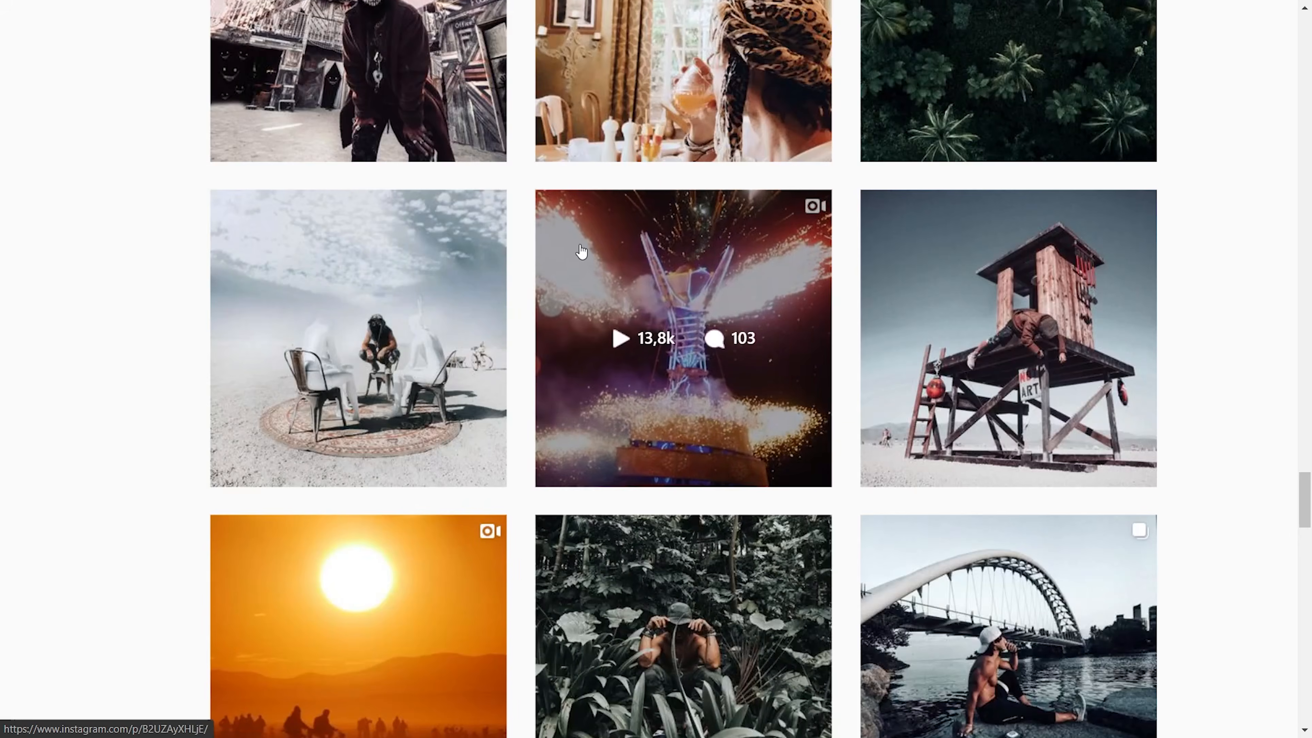
Step: Examine the shadows, foliage and water tones in the Sri Lanka post of the man standing beside a forest pool
{"action": "scroll", "coordinate": [580, 250], "scroll_direction": "up", "scroll_amount": 8}
{"action": "scroll", "coordinate": [579, 245], "scroll_direction": "up", "scroll_amount": 20}
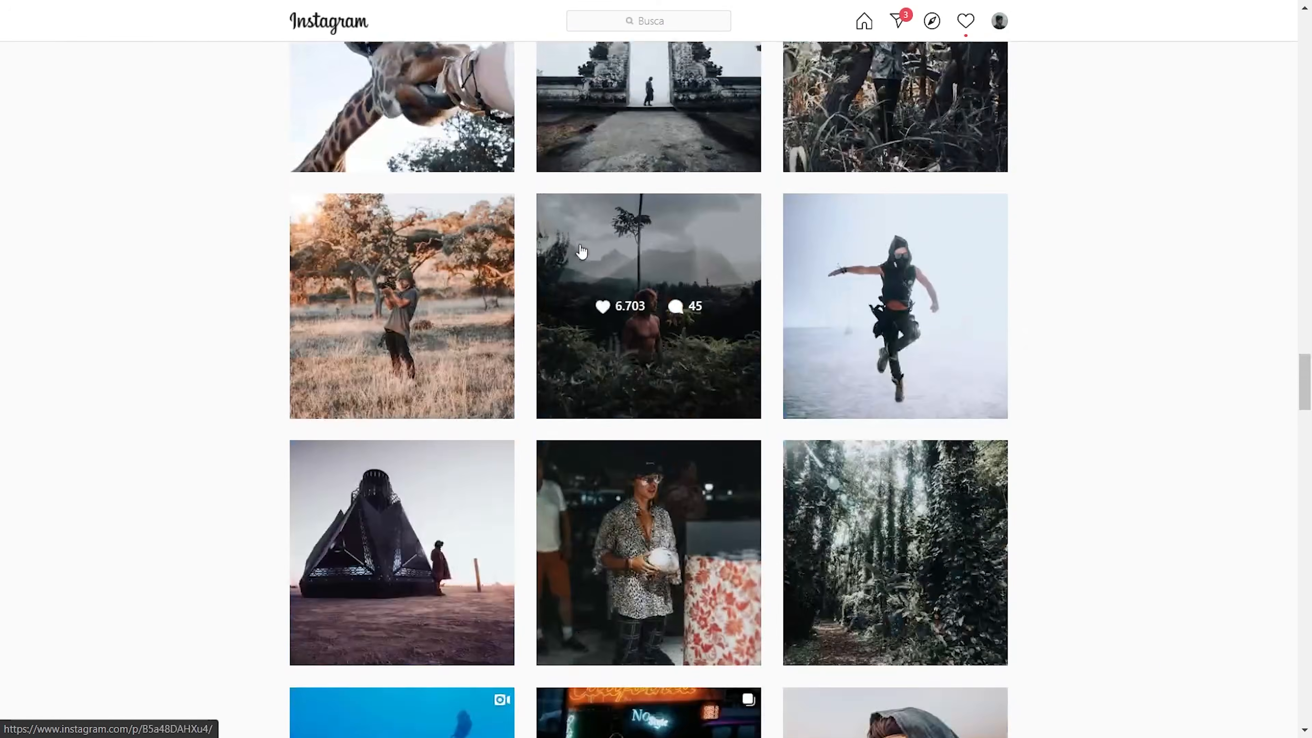
{"action": "scroll", "coordinate": [610, 297], "scroll_direction": "up", "scroll_amount": 10}
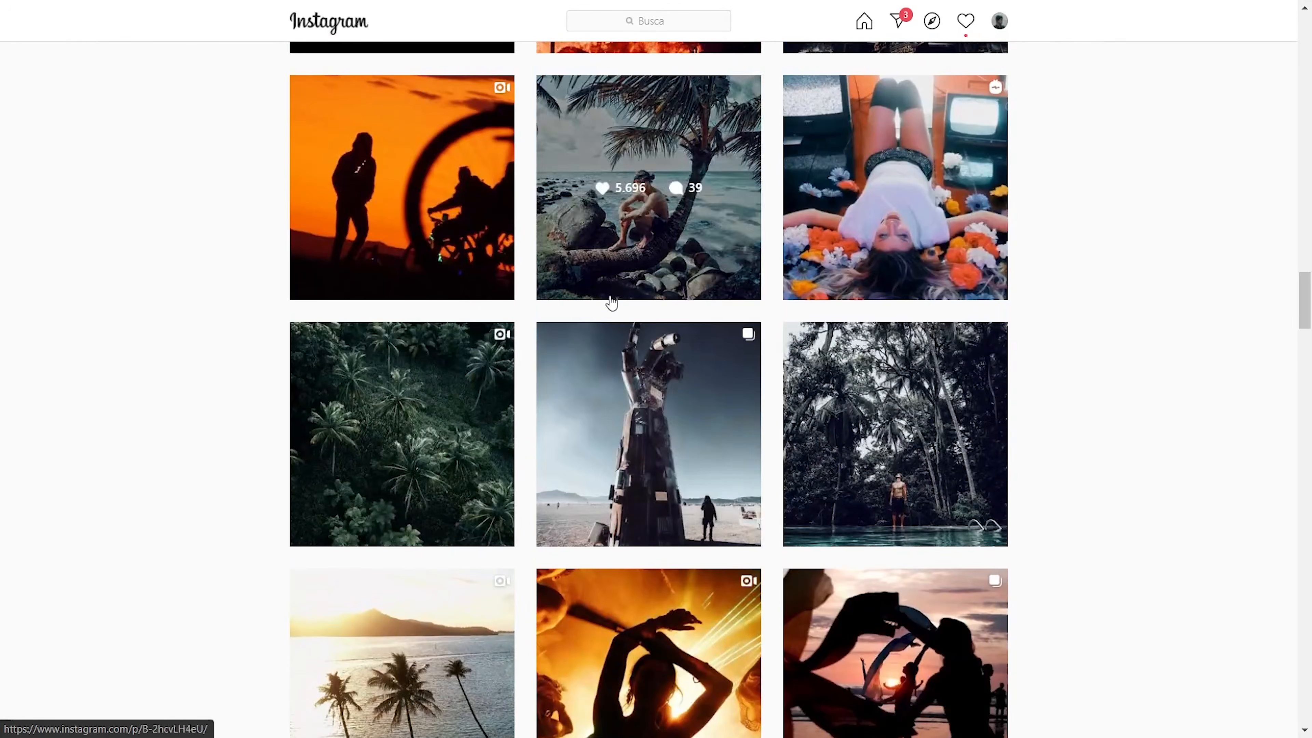
{"action": "left_click", "coordinate": [904, 417]}
{"action": "scroll", "coordinate": [418, 429], "scroll_direction": "up", "scroll_amount": 3}
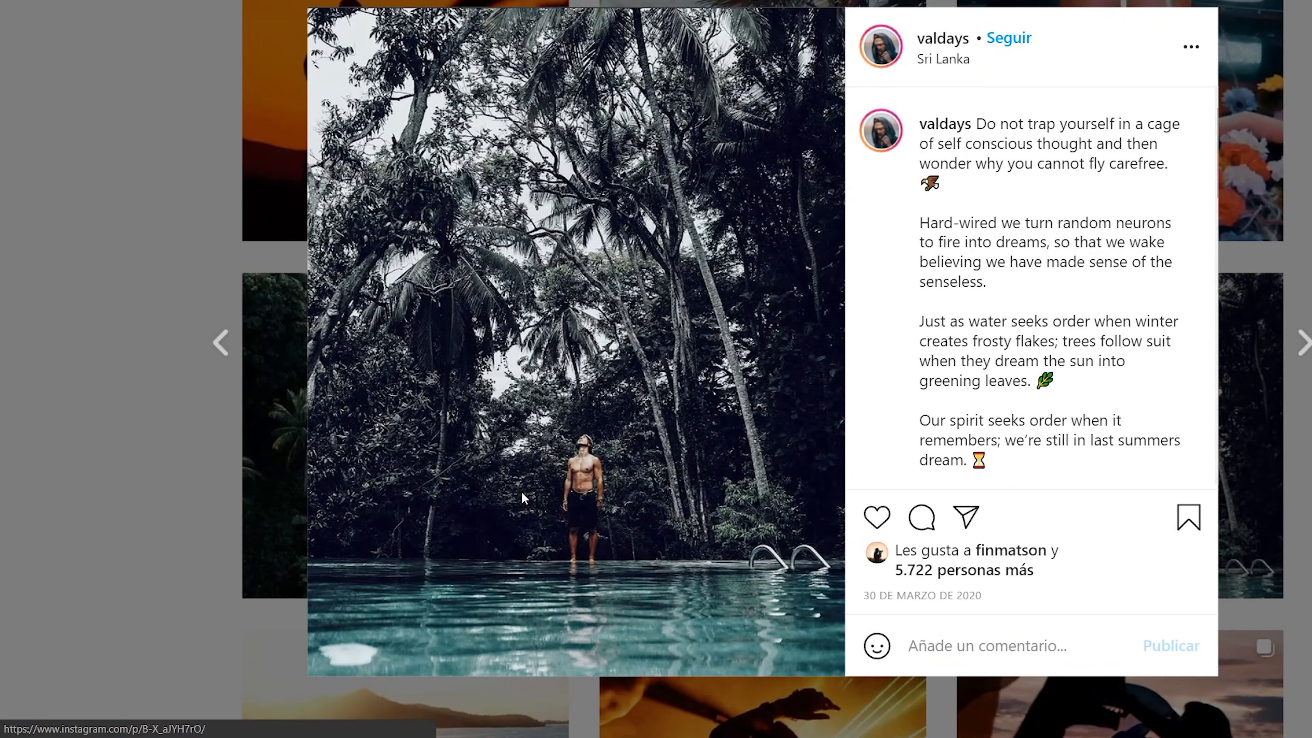
{"action": "scroll", "coordinate": [521, 491], "scroll_direction": "up", "scroll_amount": 5}
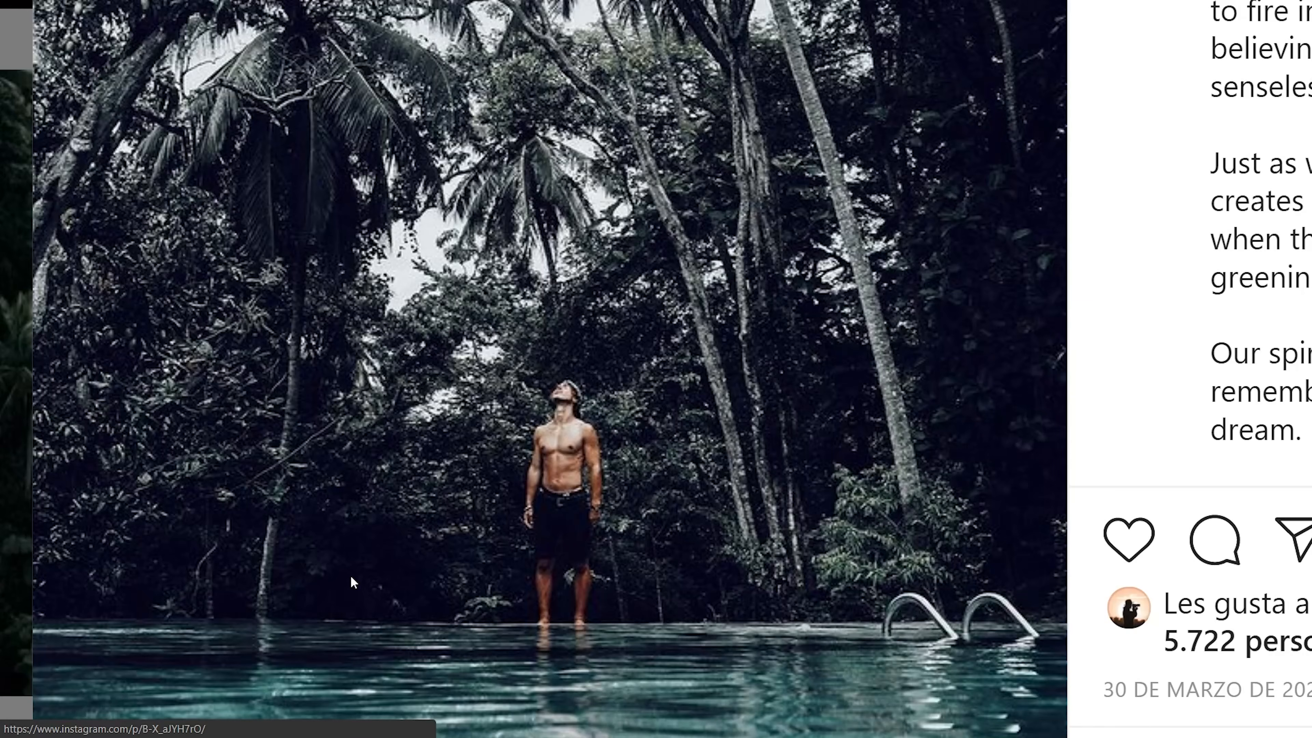
{"action": "scroll", "coordinate": [351, 575], "scroll_direction": "down", "scroll_amount": 8}
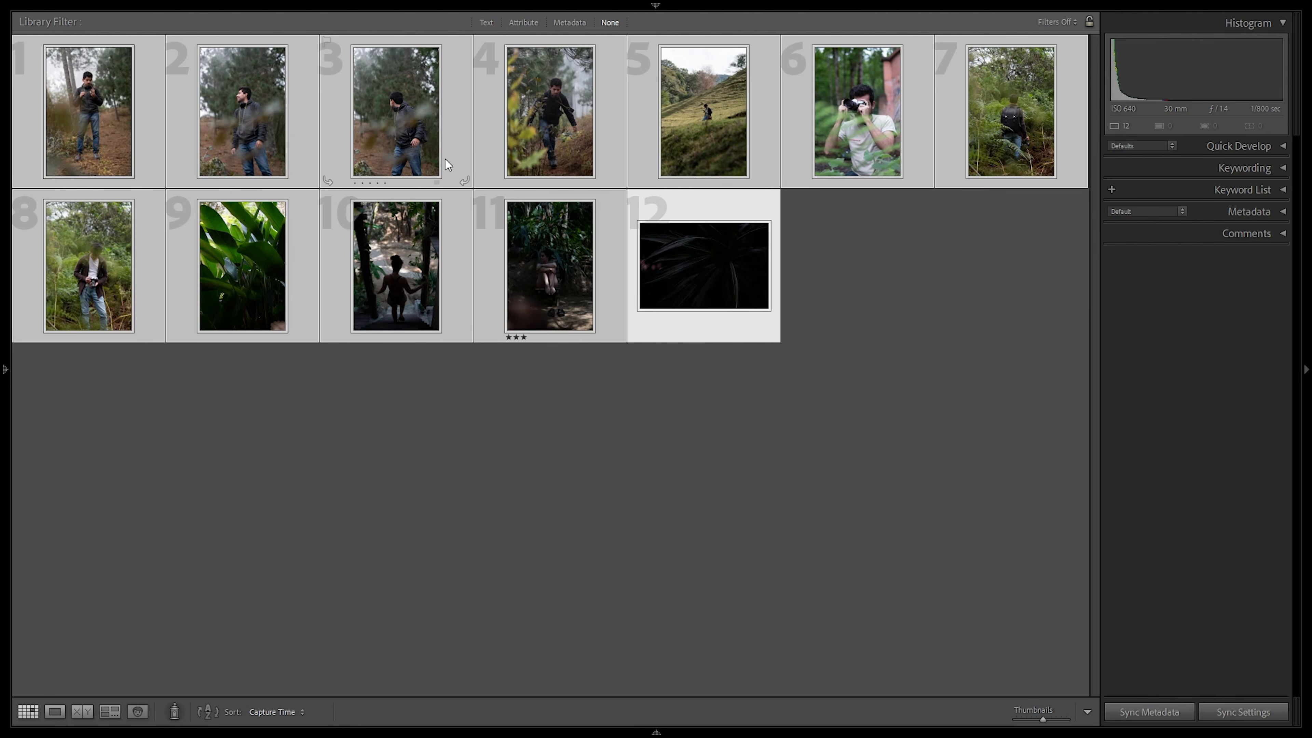
Step: In Lightroom Classic, open photo 8 of the man among ferns for developing and hide the presets and navigator area
{"action": "left_click", "coordinate": [524, 152]}
{"action": "left_click", "coordinate": [74, 138]}
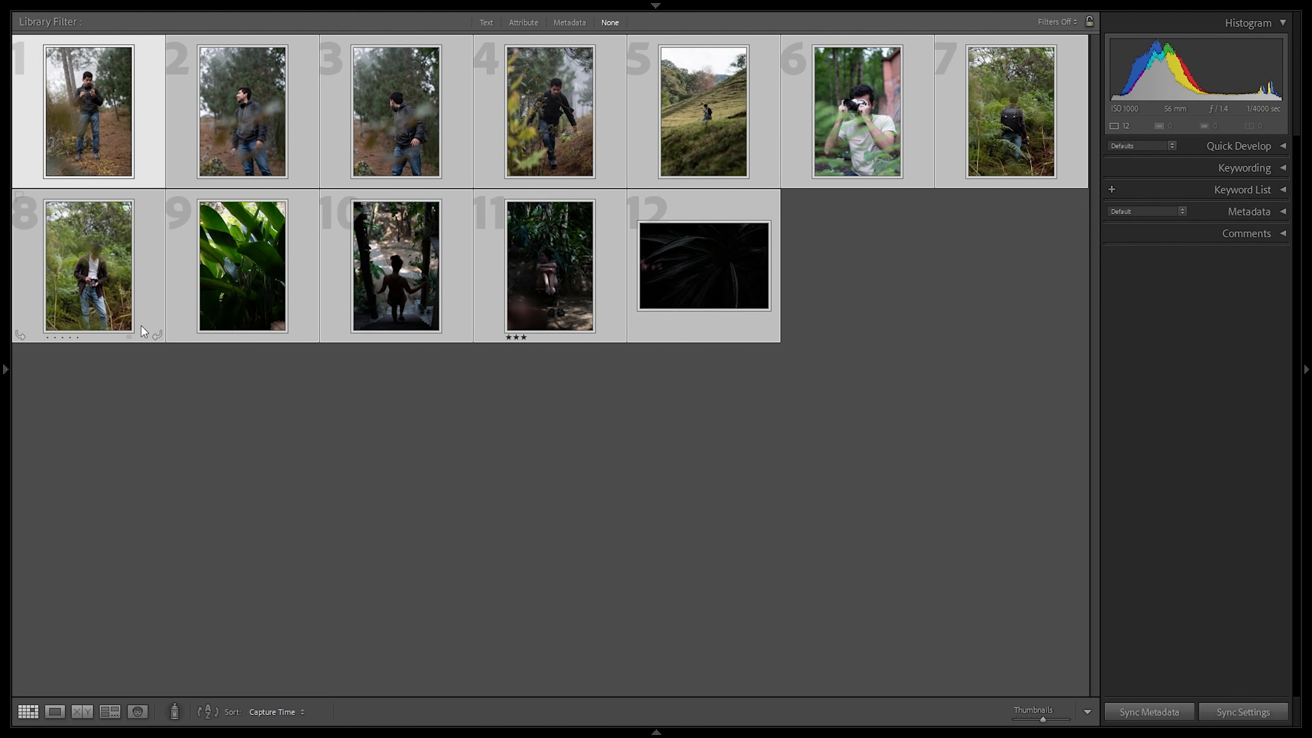
{"action": "left_click", "coordinate": [117, 303]}
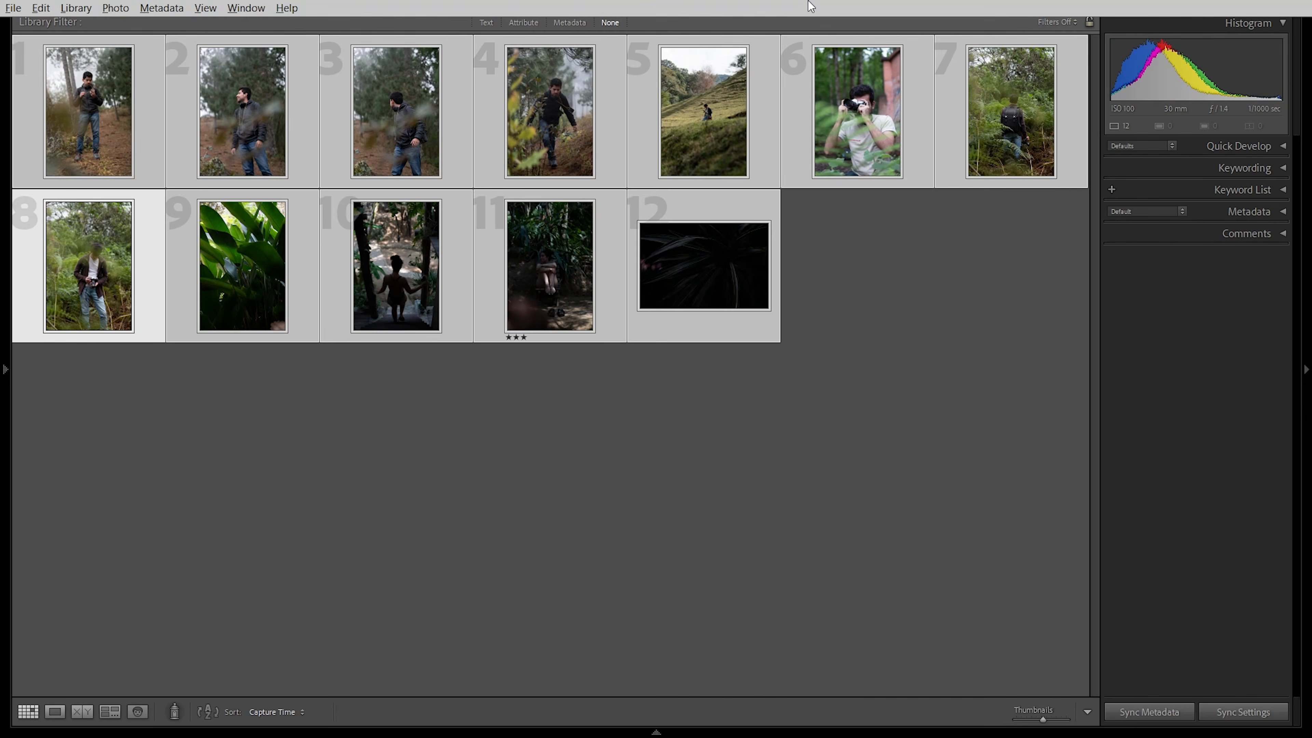
{"action": "key", "text": "d"}
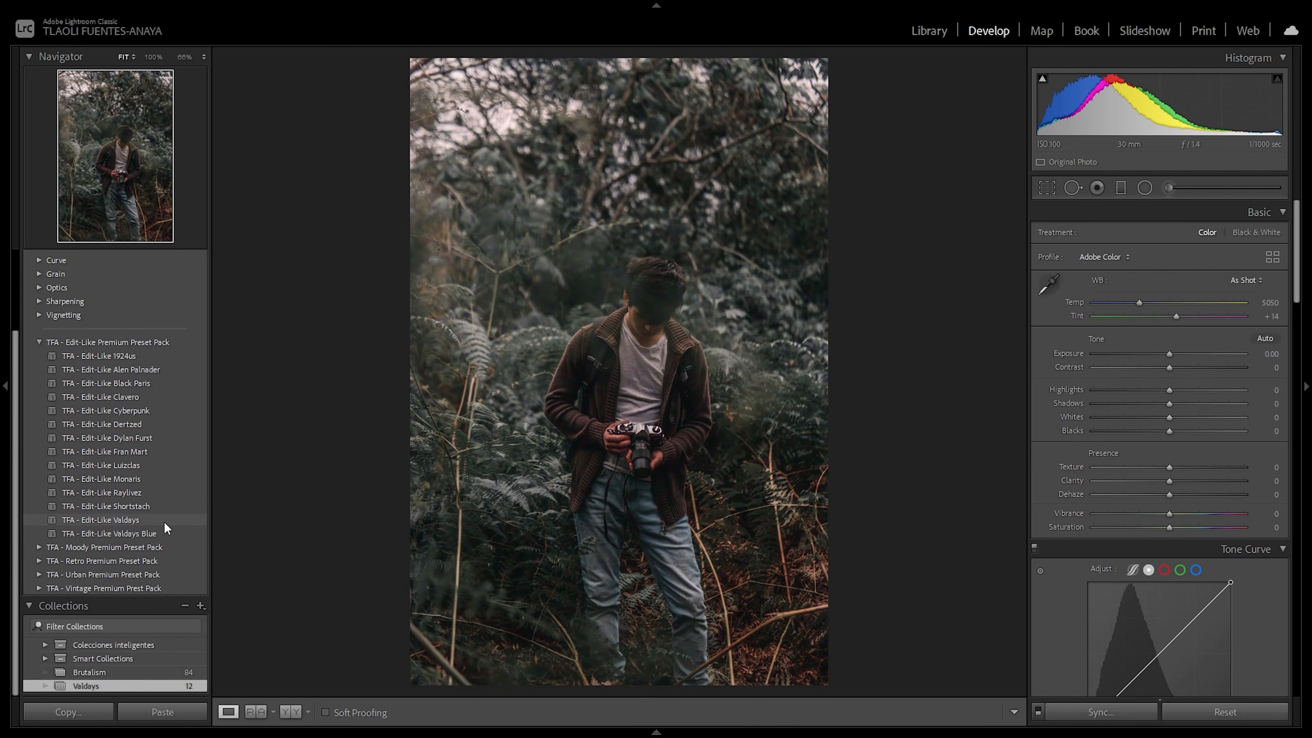
{"action": "left_click", "coordinate": [5, 384]}
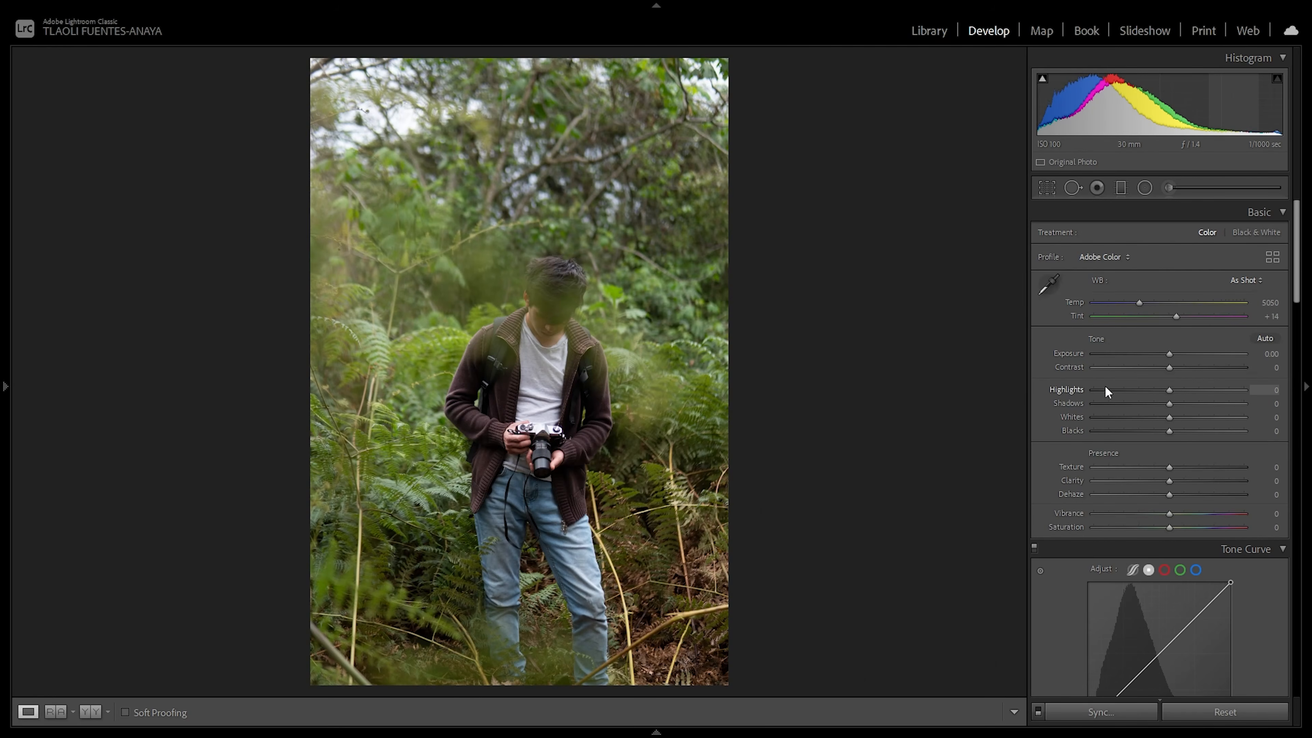
Step: Set the photo's tone values to Highlights −100, Shadows +100, Whites −100 and Blacks −59
{"action": "left_click_drag", "start_coordinate": [1164, 389], "coordinate": [1019, 403]}
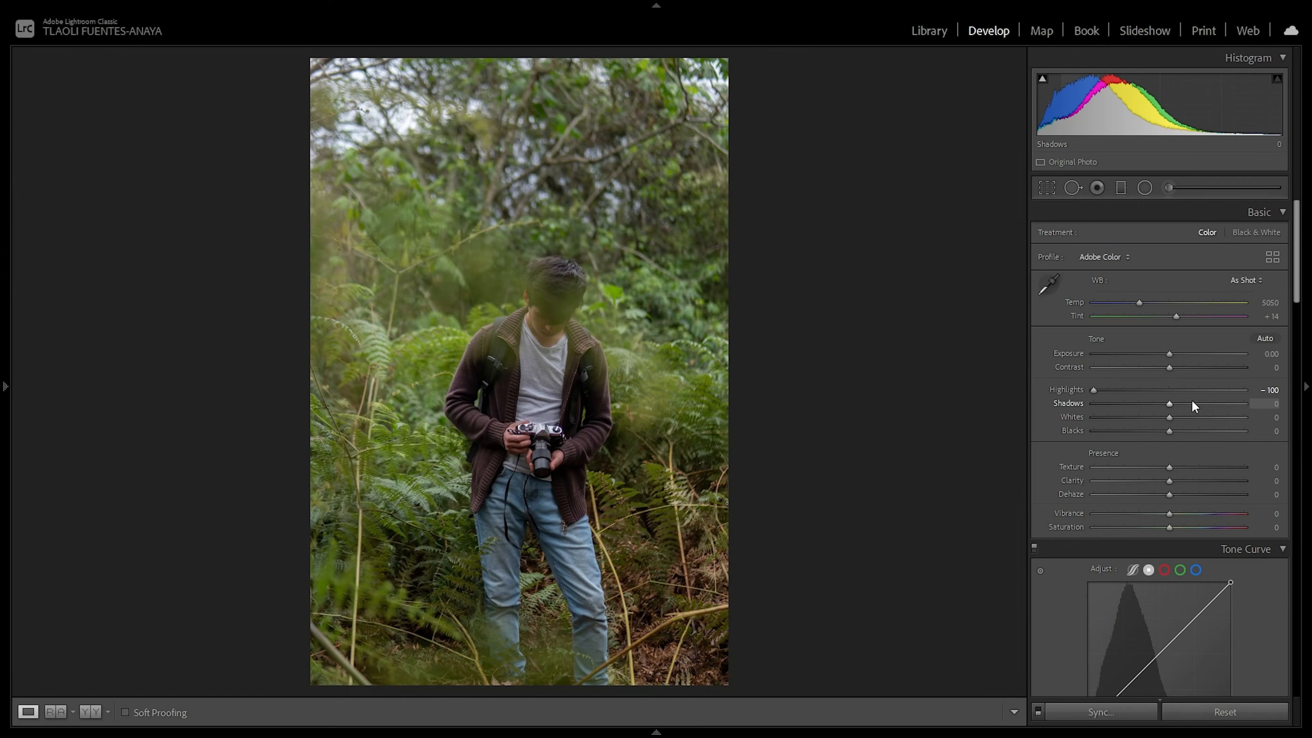
{"action": "left_click_drag", "start_coordinate": [1170, 403], "coordinate": [1245, 404]}
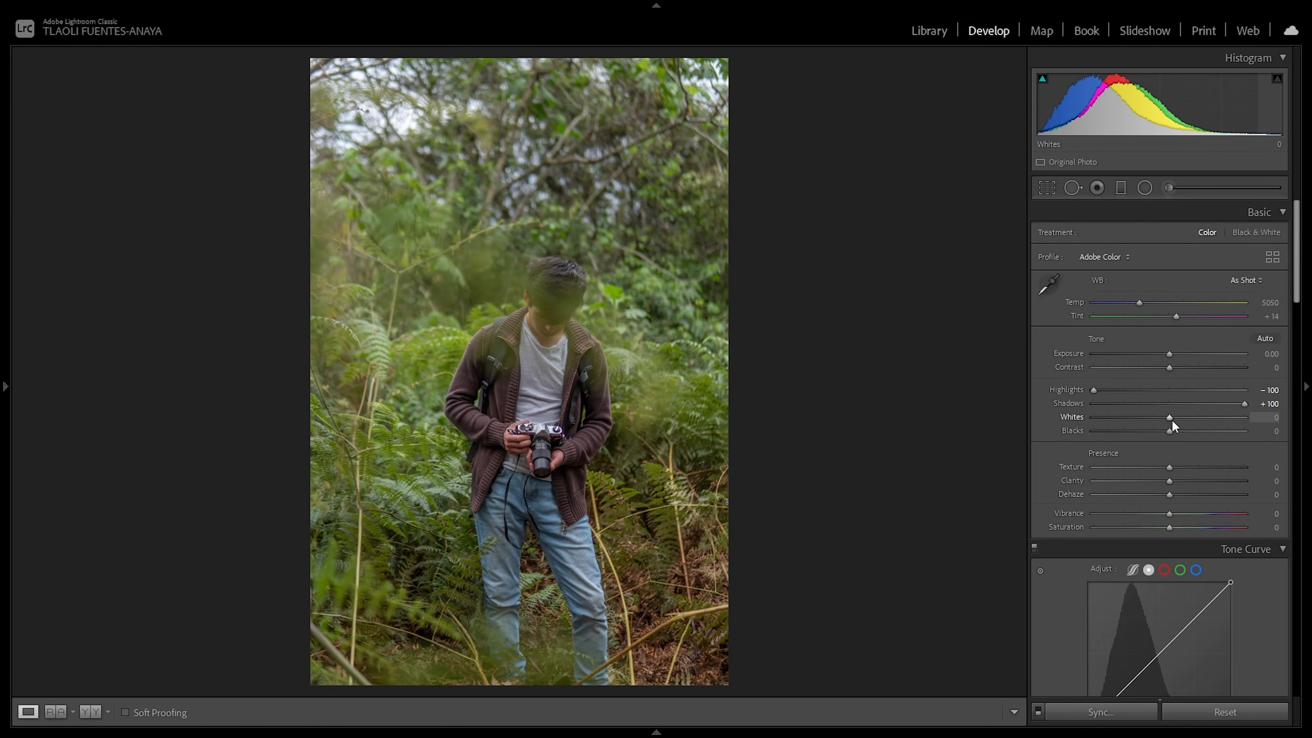
{"action": "left_click_drag", "start_coordinate": [1170, 419], "coordinate": [1039, 436]}
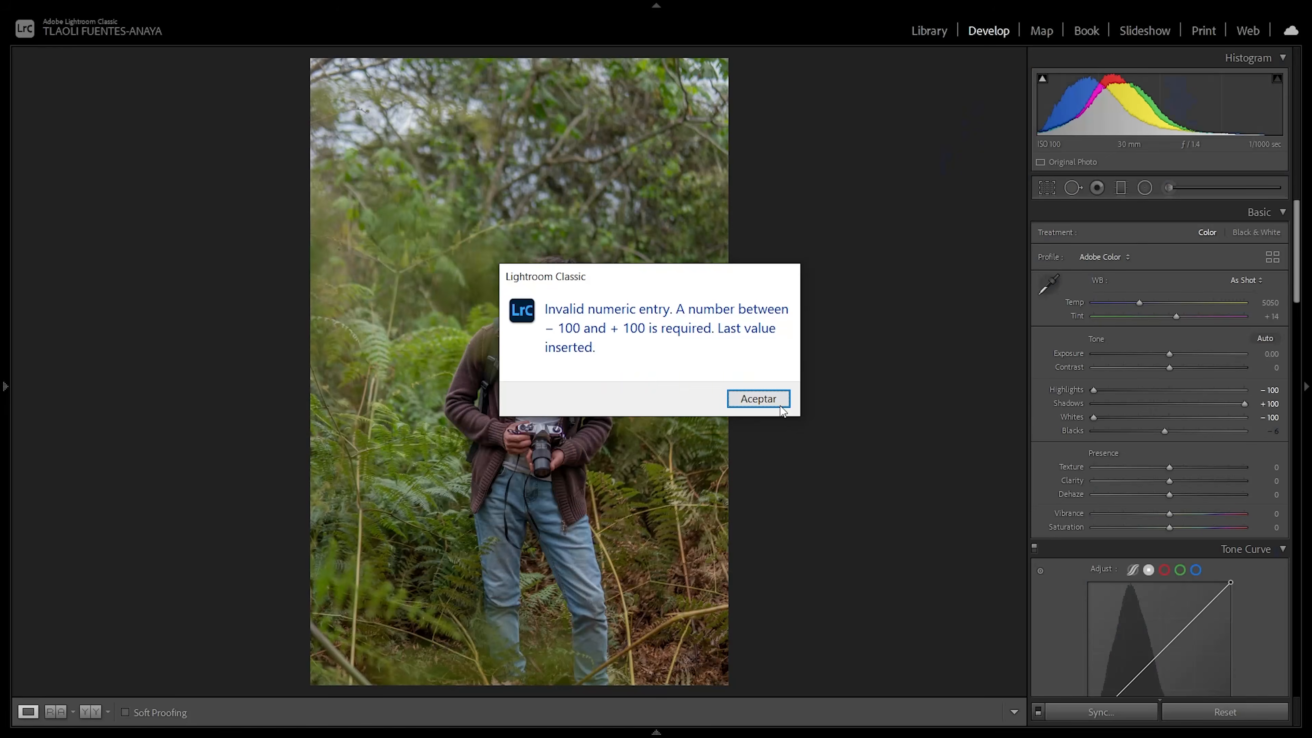
{"action": "key", "text": "Return"}
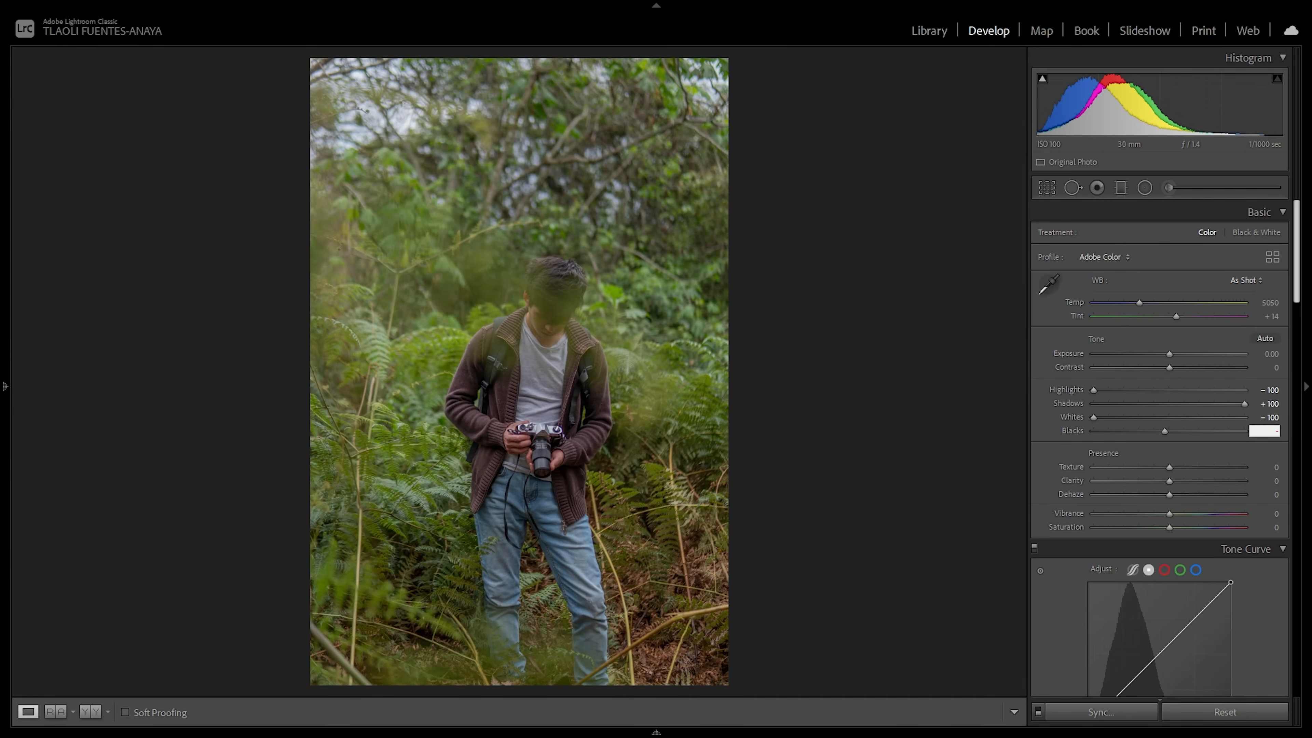
{"action": "type", "text": "59"}
{"action": "key", "text": "Return"}
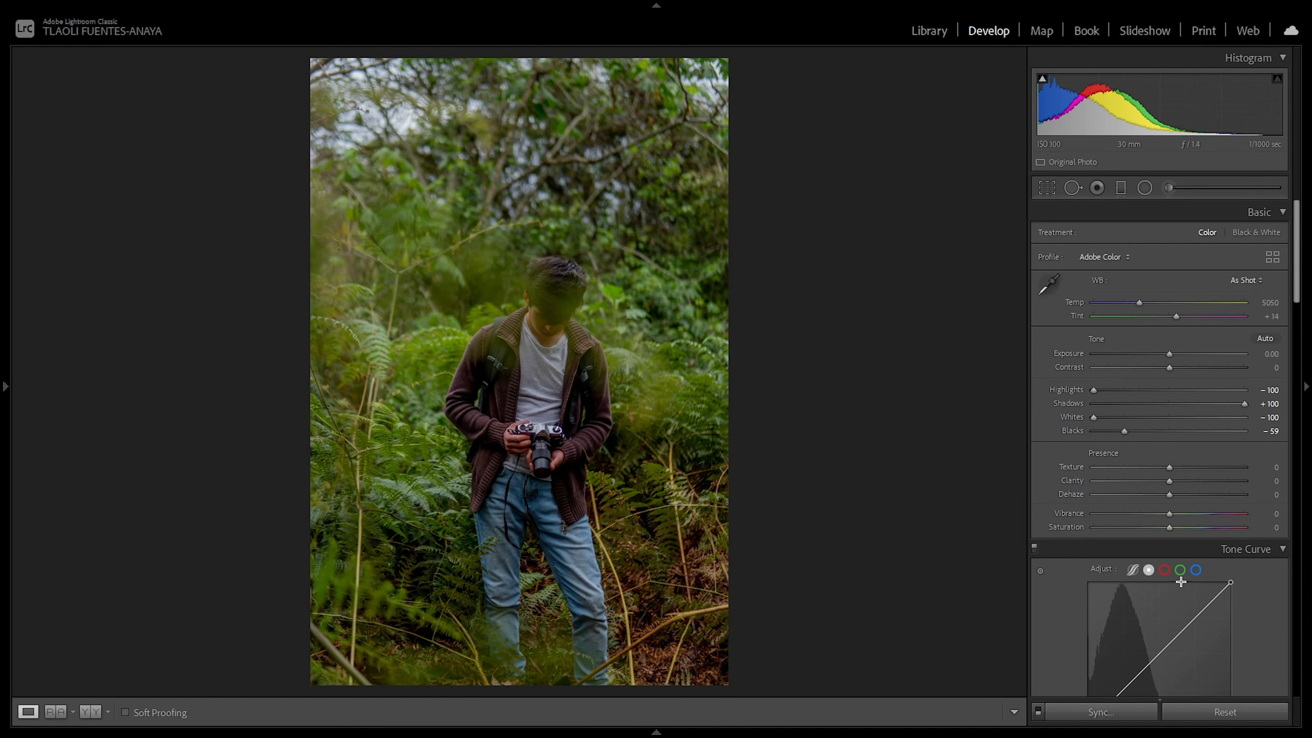
Step: Set the photo's Clarity to +21 and Dehaze to −14
{"action": "scroll", "coordinate": [1201, 499], "scroll_direction": "down", "scroll_amount": 3}
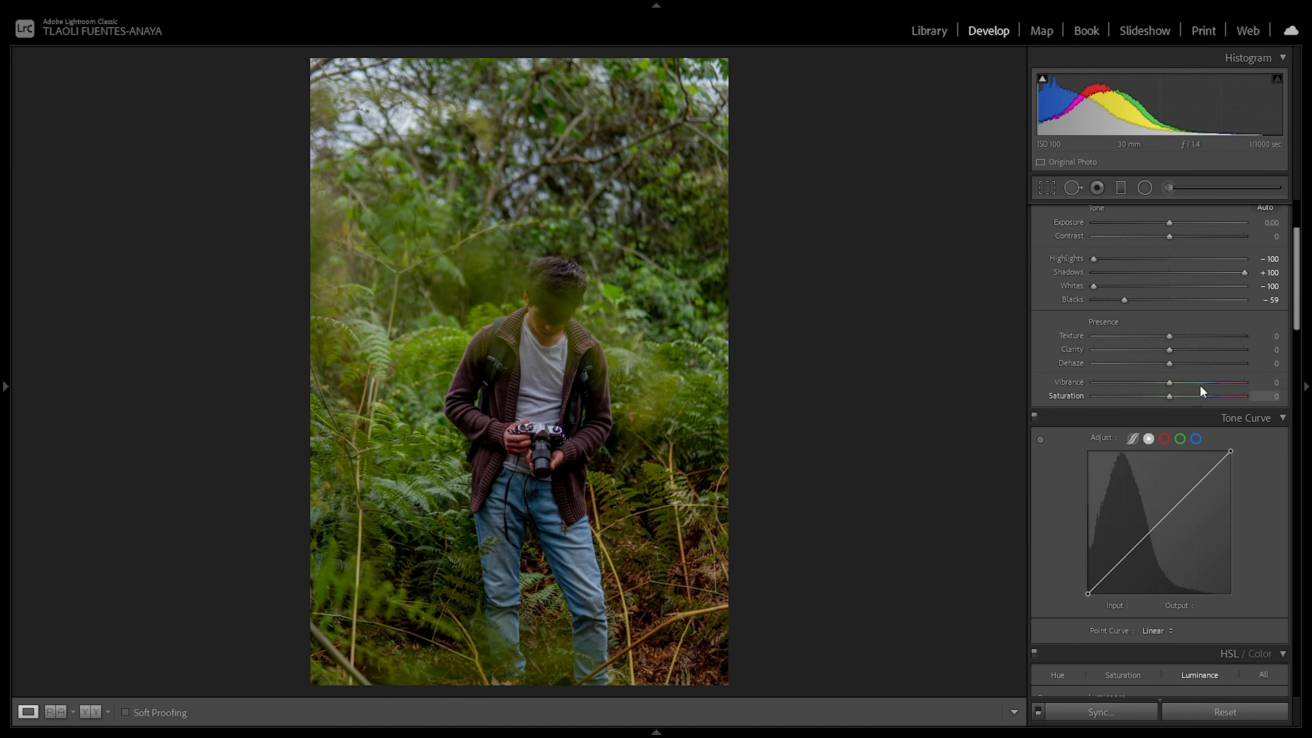
{"action": "left_click", "coordinate": [1275, 350]}
{"action": "type", "text": "21"}
{"action": "key", "text": "Return"}
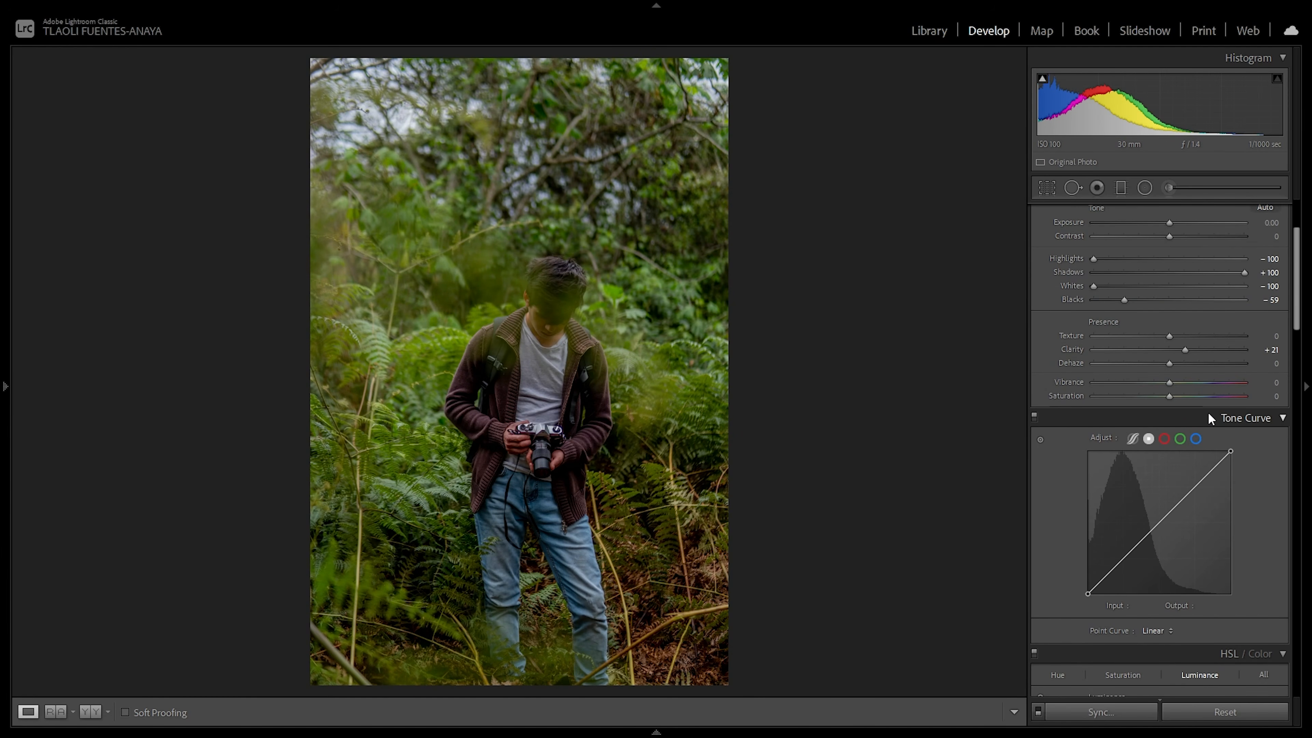
{"action": "left_click", "coordinate": [1260, 364]}
{"action": "type", "text": "-14"}
{"action": "key", "text": "Return"}
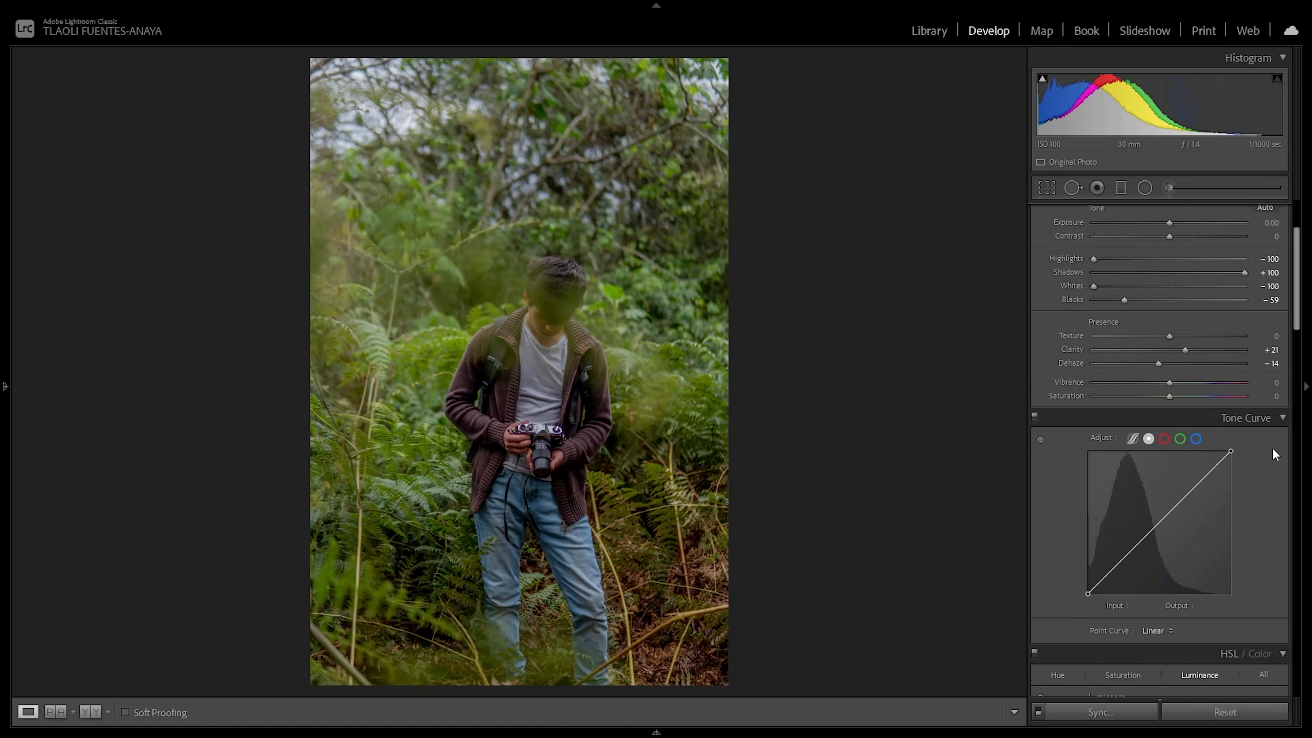
Step: Try a Vibrance value of −13 on the photo
{"action": "left_click", "coordinate": [1273, 383]}
{"action": "left_click", "coordinate": [1274, 383]}
{"action": "type", "text": "-13"}
{"action": "key", "text": "Return"}
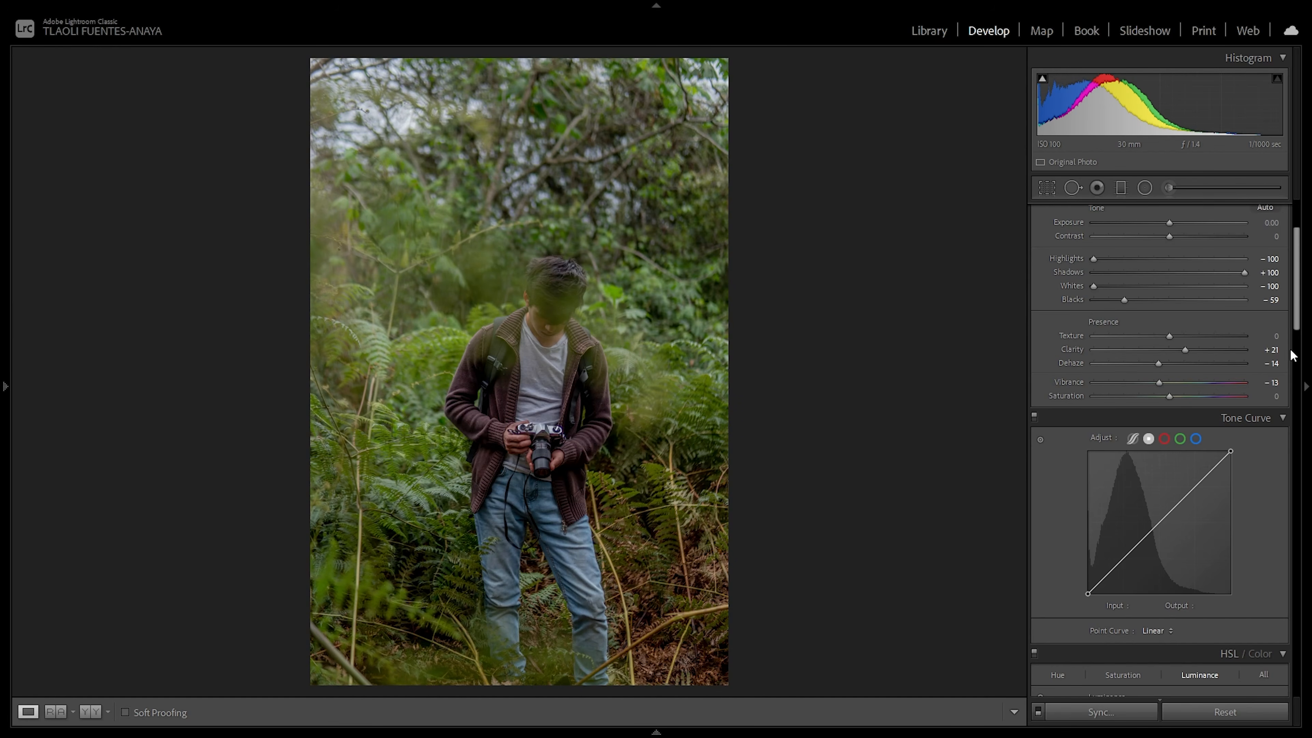
Step: Set the photo's Saturation to −8 and its Vibrance to −50
{"action": "left_click", "coordinate": [1277, 397]}
{"action": "type", "text": "-8"}
{"action": "key", "text": "Return"}
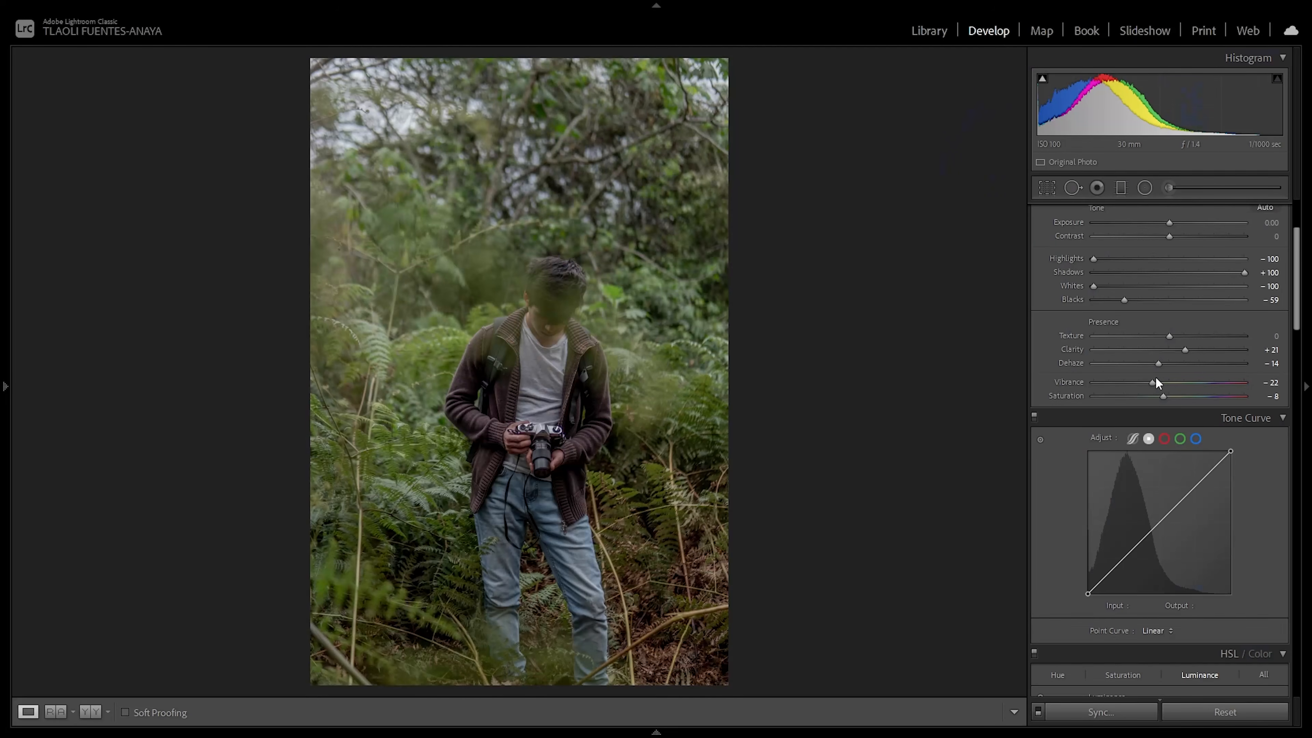
{"action": "left_click_drag", "start_coordinate": [1156, 377], "coordinate": [1131, 383]}
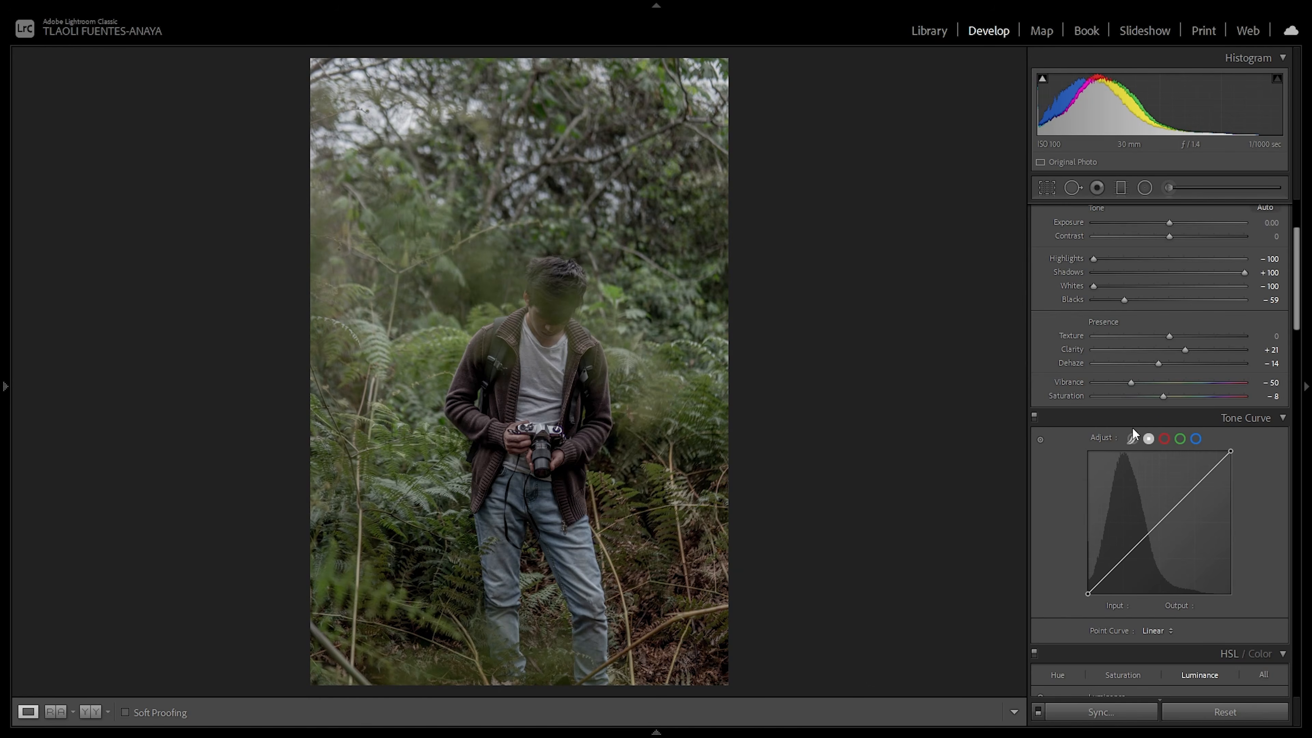
Step: Set the photo's Vibrance to −13 and its Saturation to −8
{"action": "double_click", "coordinate": [1136, 382]}
{"action": "left_click_drag", "start_coordinate": [1159, 395], "coordinate": [1104, 398]}
{"action": "double_click", "coordinate": [1108, 398]}
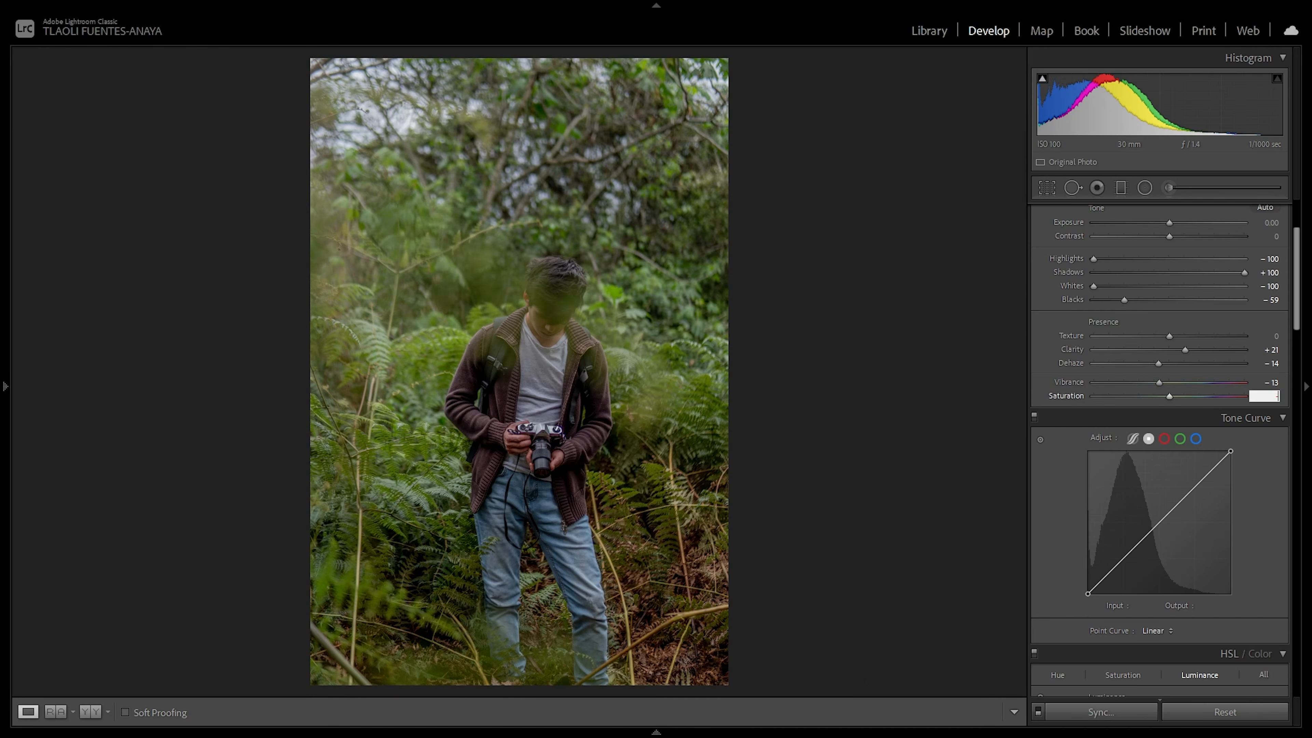
{"action": "type", "text": "8"}
{"action": "key", "text": "Return"}
Step: Shape the tone curve into an S by lowering the shadows, raising the highlights to input 183, output 200, and lifting the black point to output 20
{"action": "scroll", "coordinate": [1183, 403], "scroll_direction": "down", "scroll_amount": 5}
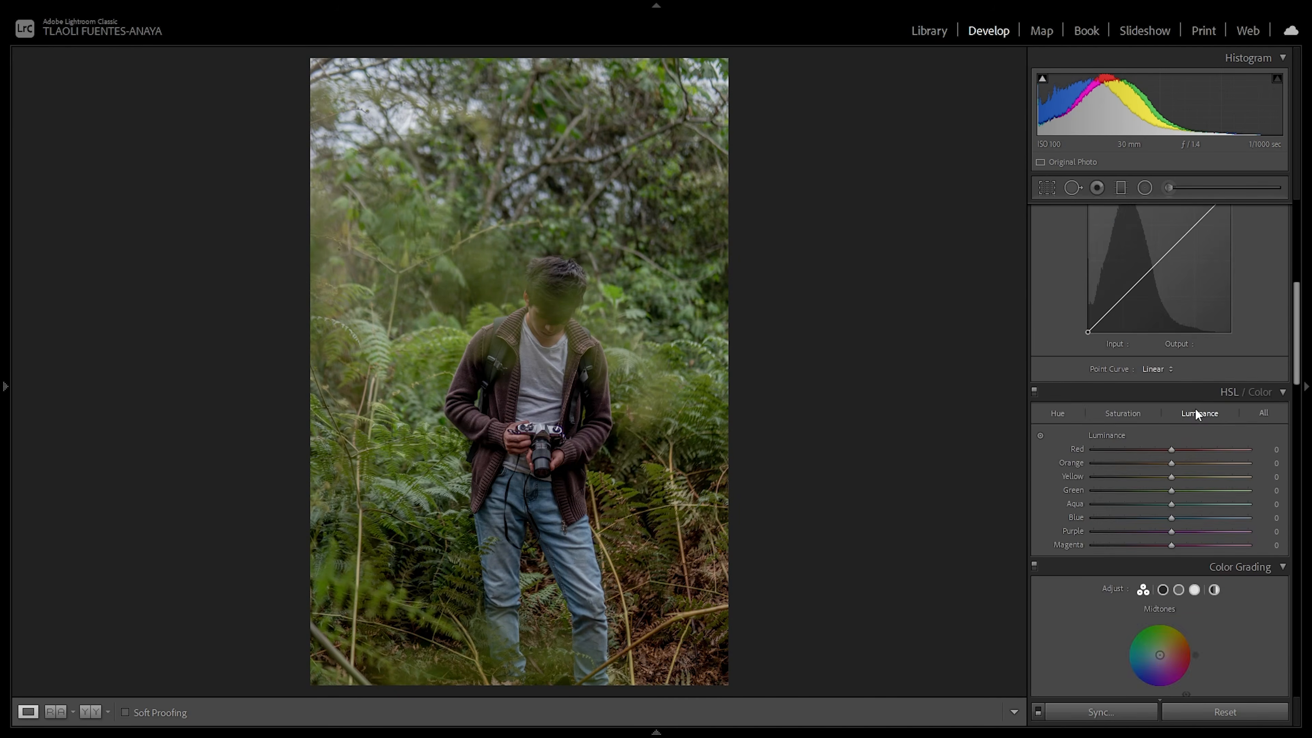
{"action": "scroll", "coordinate": [1195, 408], "scroll_direction": "up", "scroll_amount": 3}
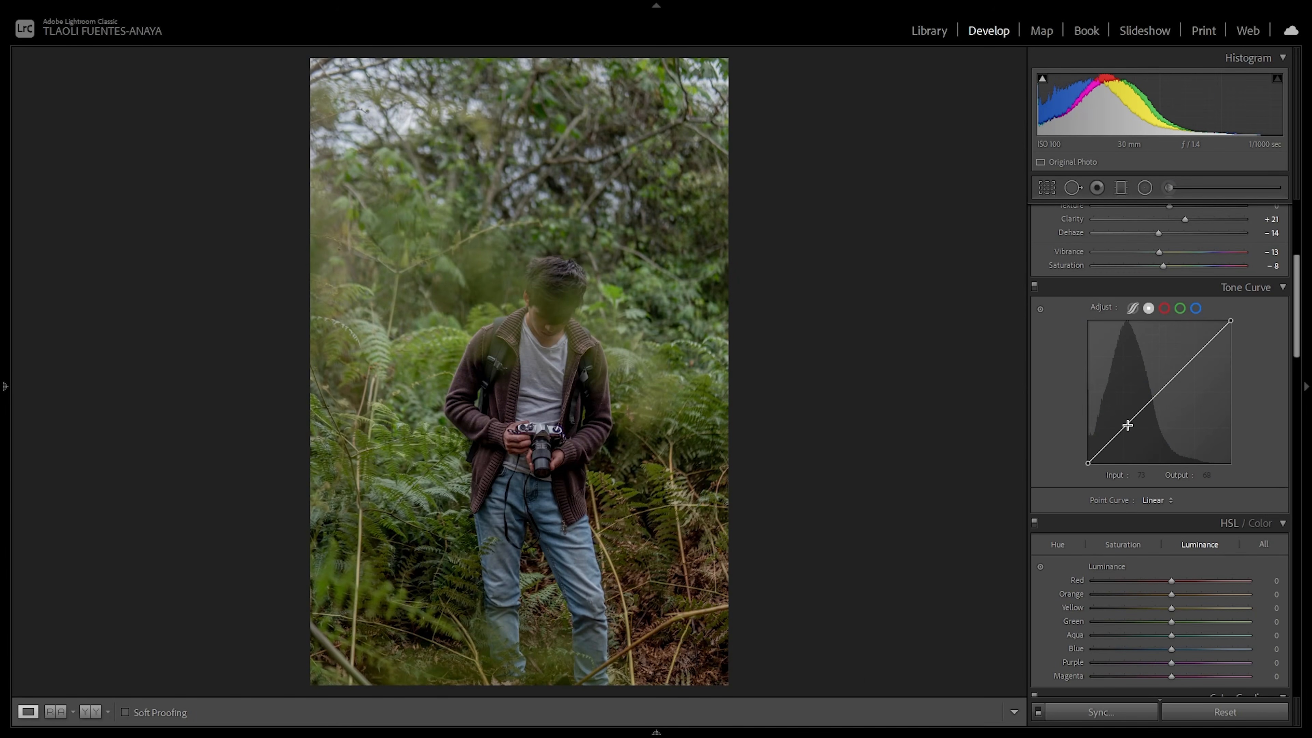
{"action": "left_click_drag", "start_coordinate": [1128, 425], "coordinate": [1127, 435]}
{"action": "left_click_drag", "start_coordinate": [1194, 362], "coordinate": [1191, 351]}
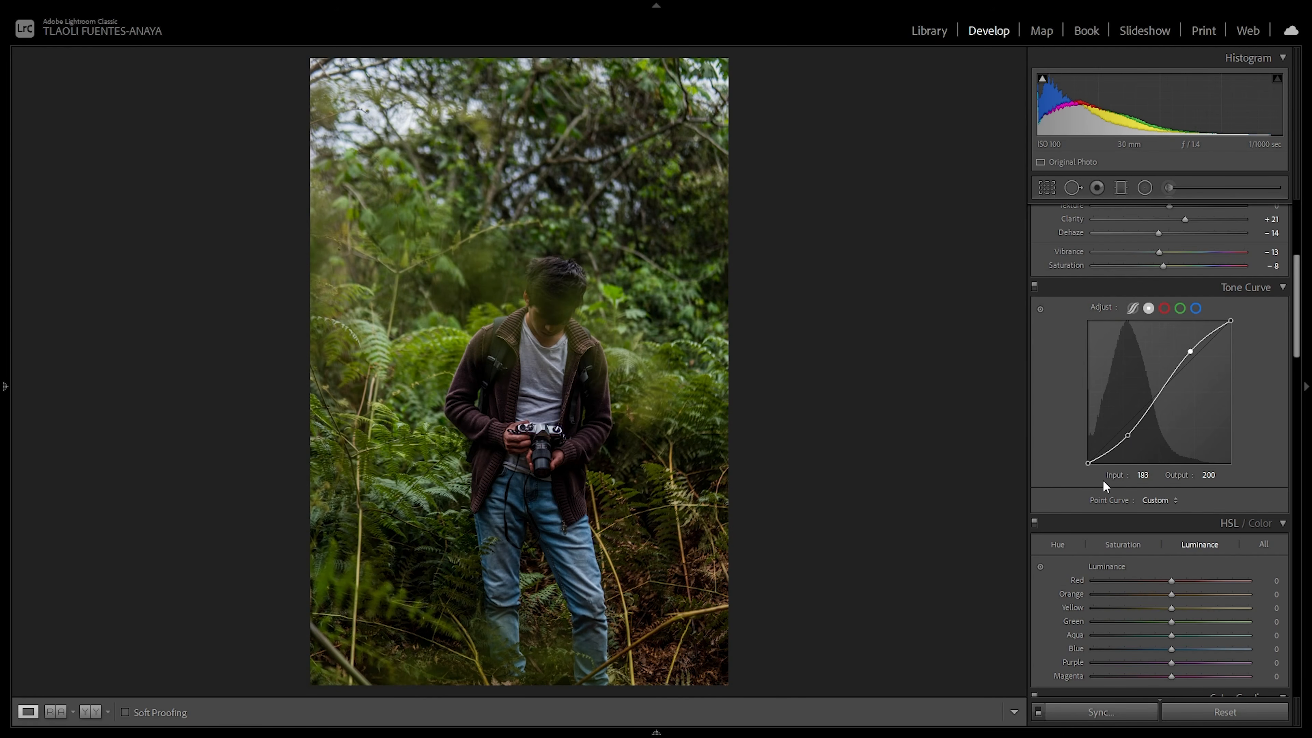
{"action": "left_click_drag", "start_coordinate": [1085, 465], "coordinate": [1078, 455]}
Step: Set the HSL saturation of Red to −21 and of Orange to −25
{"action": "scroll", "coordinate": [1220, 381], "scroll_direction": "down", "scroll_amount": 3}
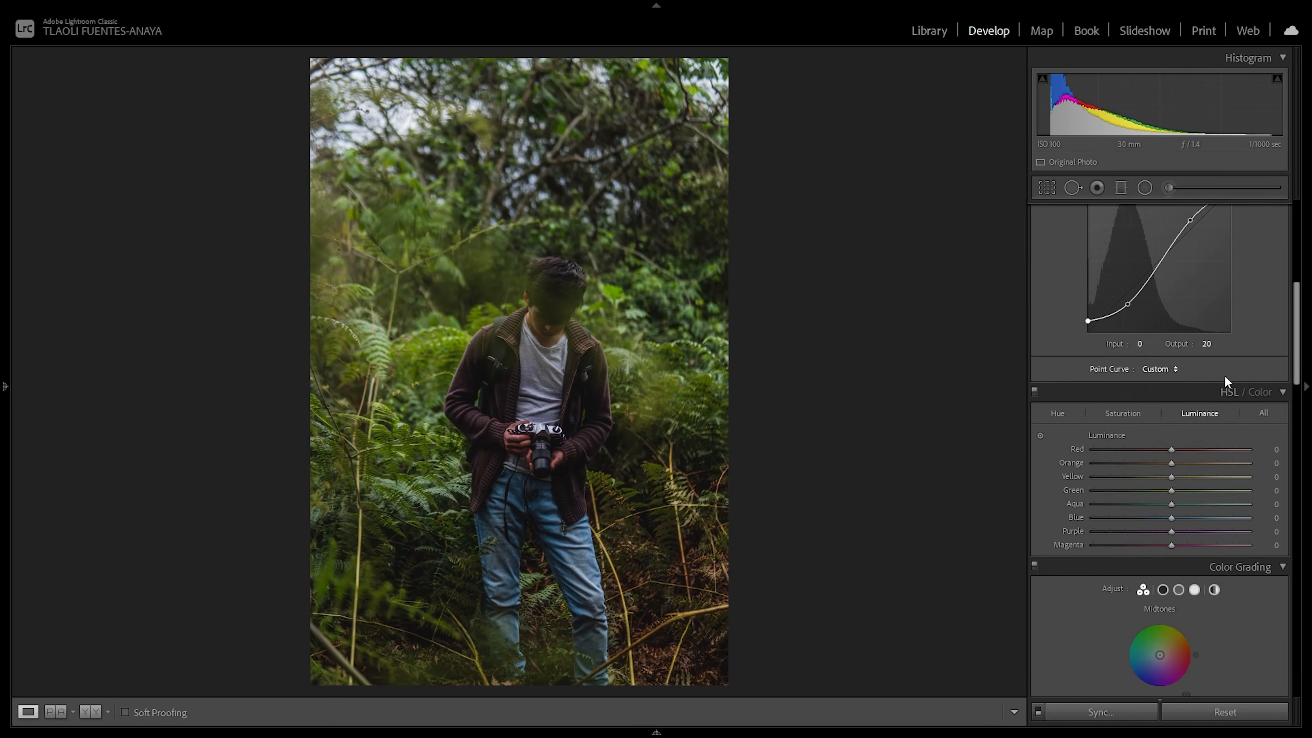
{"action": "scroll", "coordinate": [1220, 381], "scroll_direction": "down", "scroll_amount": 5}
{"action": "scroll", "coordinate": [1131, 417], "scroll_direction": "up", "scroll_amount": 2}
{"action": "scroll", "coordinate": [1147, 422], "scroll_direction": "down", "scroll_amount": 2}
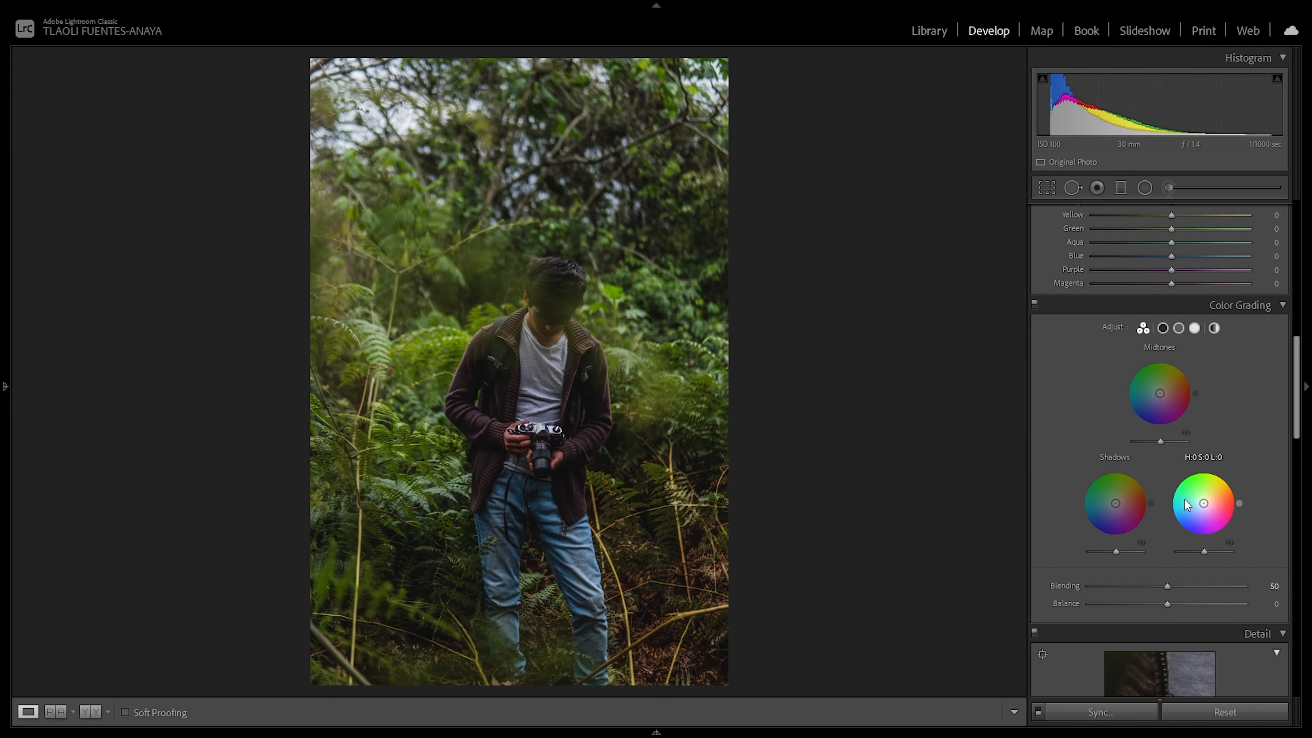
{"action": "scroll", "coordinate": [1176, 499], "scroll_direction": "up", "scroll_amount": 5}
{"action": "left_click", "coordinate": [1123, 413]}
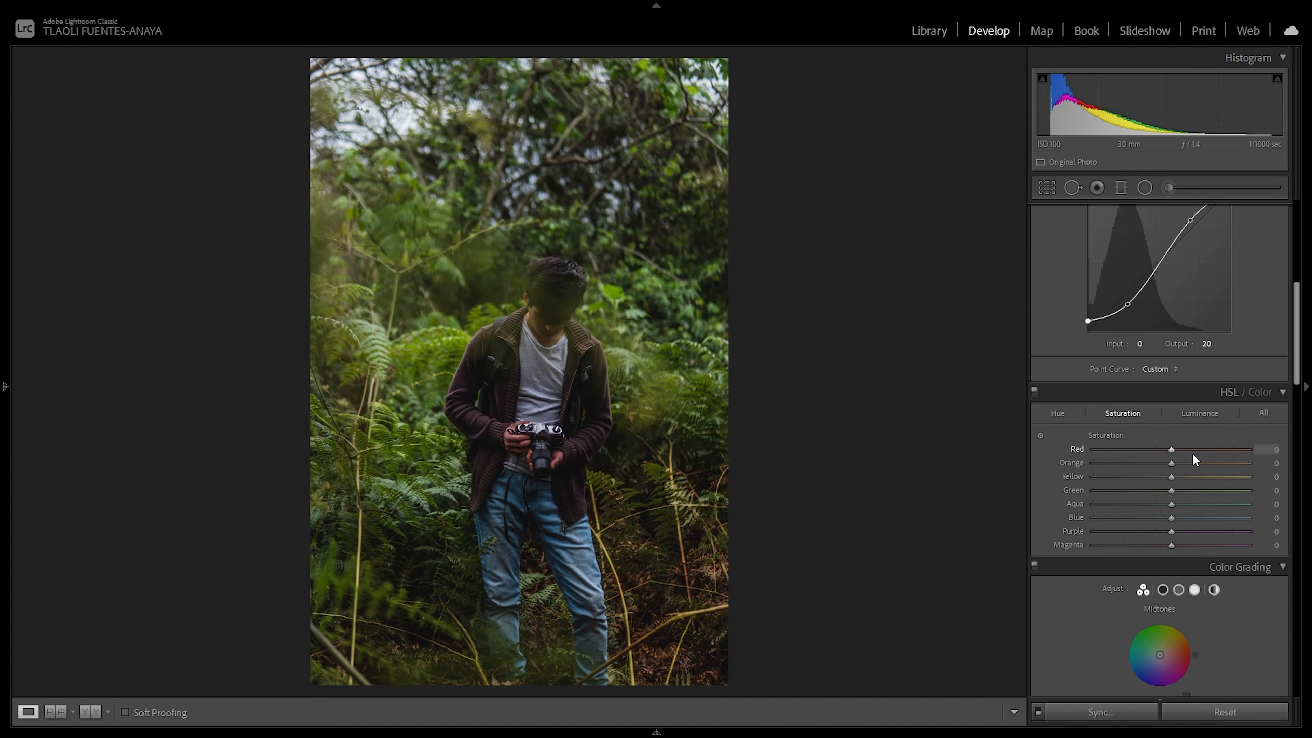
{"action": "left_click", "coordinate": [1269, 450]}
{"action": "type", "text": "-21"}
{"action": "key", "text": "Return"}
{"action": "left_click", "coordinate": [1265, 463]}
{"action": "type", "text": "-25"}
{"action": "key", "text": "Return"}
Step: Set the HSL saturation of Yellow to −65 and of Green to −100
{"action": "left_click", "coordinate": [1272, 478]}
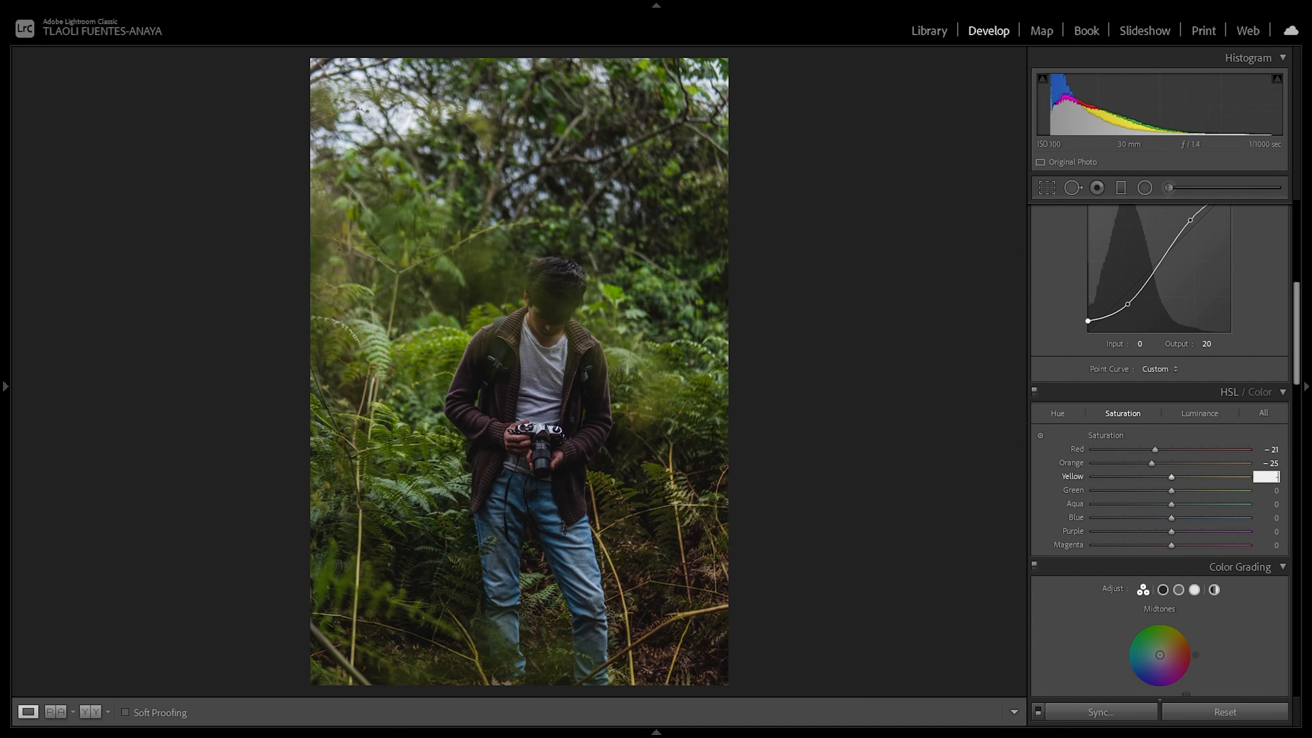
{"action": "type", "text": "-65"}
{"action": "key", "text": "Return"}
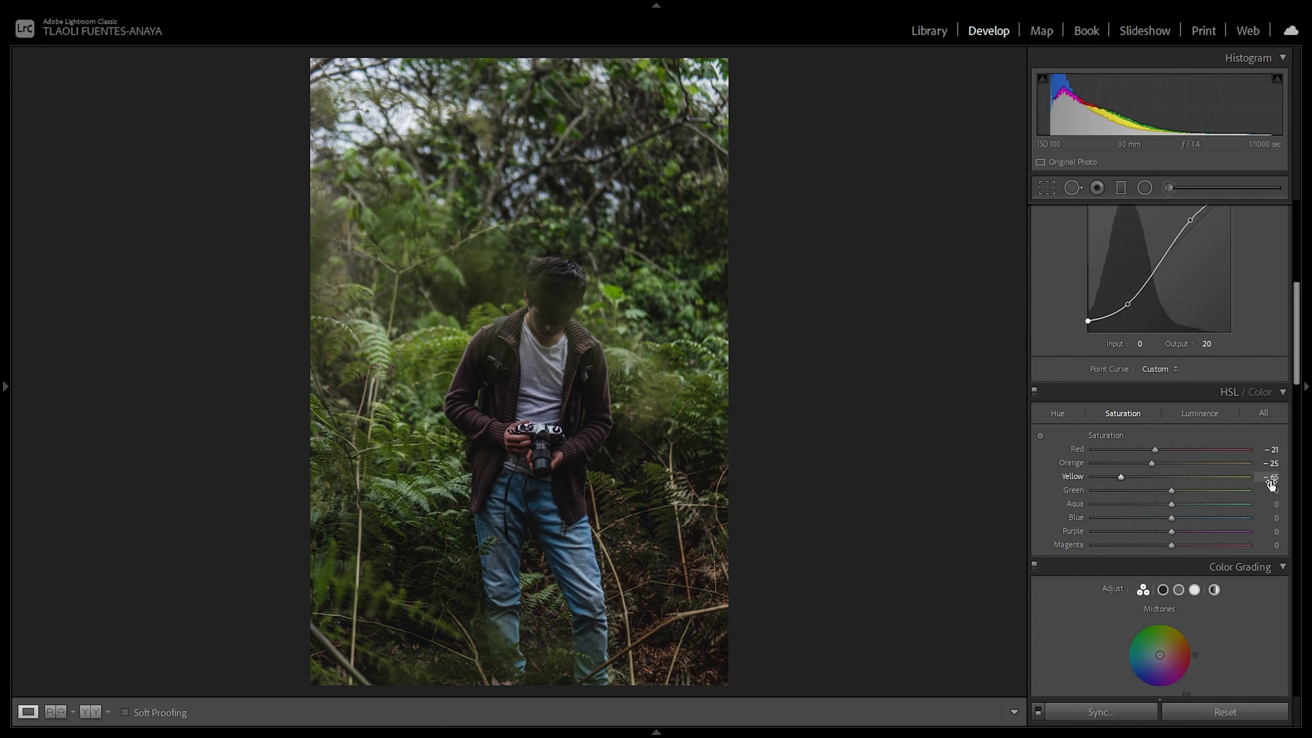
{"action": "left_click", "coordinate": [1273, 491]}
{"action": "type", "text": "-100"}
{"action": "key", "text": "Return"}
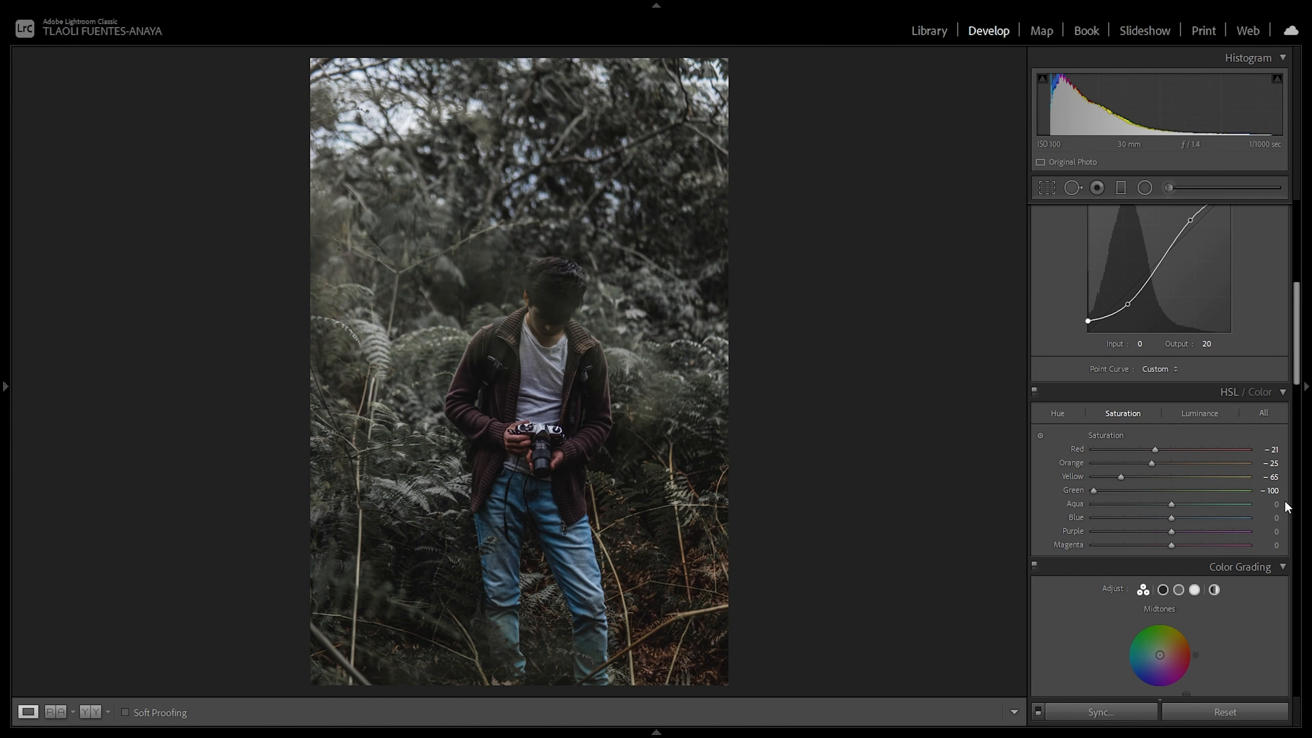
Step: Set the HSL saturation of both Aqua and Blue to −26
{"action": "left_click", "coordinate": [1274, 504]}
{"action": "type", "text": "-26"}
{"action": "left_click", "coordinate": [1271, 519]}
{"action": "type", "text": "-26"}
{"action": "key", "text": "Return"}
Step: Set the HSL luminance values to Orange +10, Blue −22 and Aqua −25
{"action": "left_click", "coordinate": [1196, 413]}
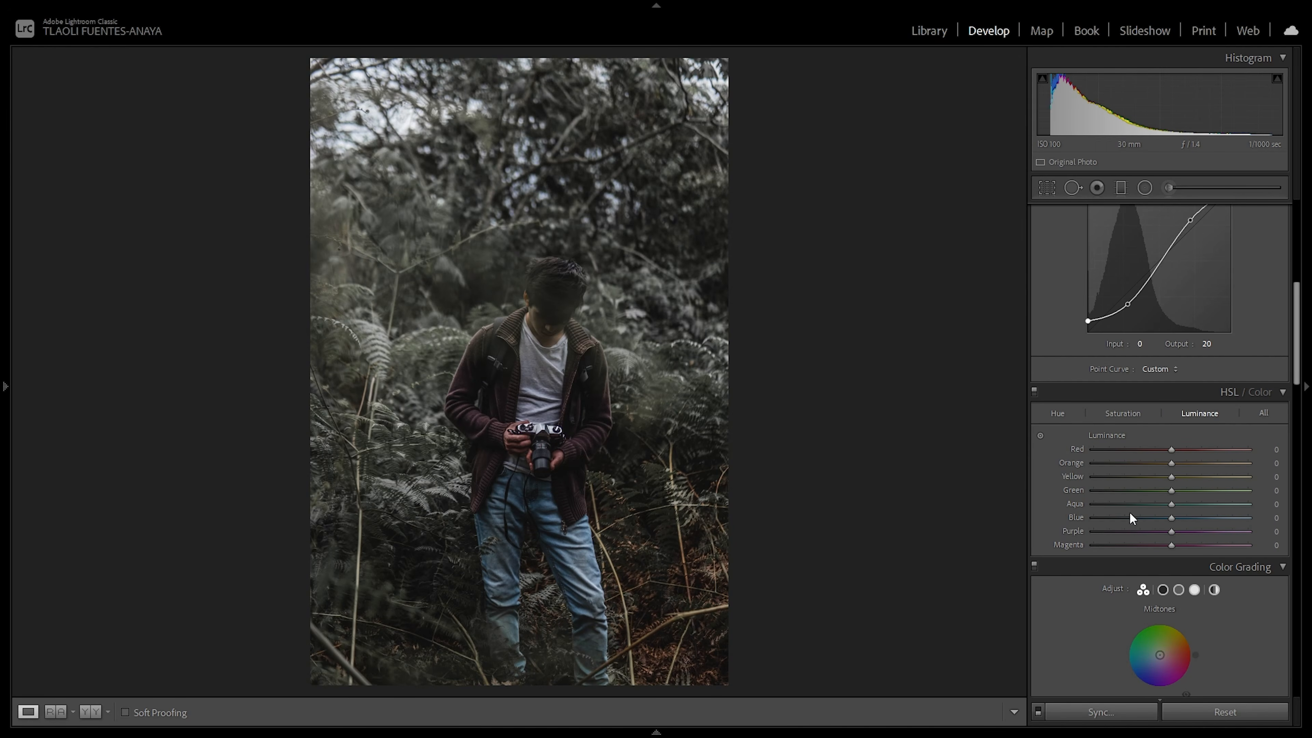
{"action": "left_click", "coordinate": [1271, 465]}
{"action": "type", "text": "+10"}
{"action": "key", "text": "Return"}
{"action": "left_click", "coordinate": [1275, 517]}
{"action": "type", "text": "-22"}
{"action": "key", "text": "Return"}
{"action": "left_click", "coordinate": [1275, 505]}
{"action": "key", "text": "Return"}
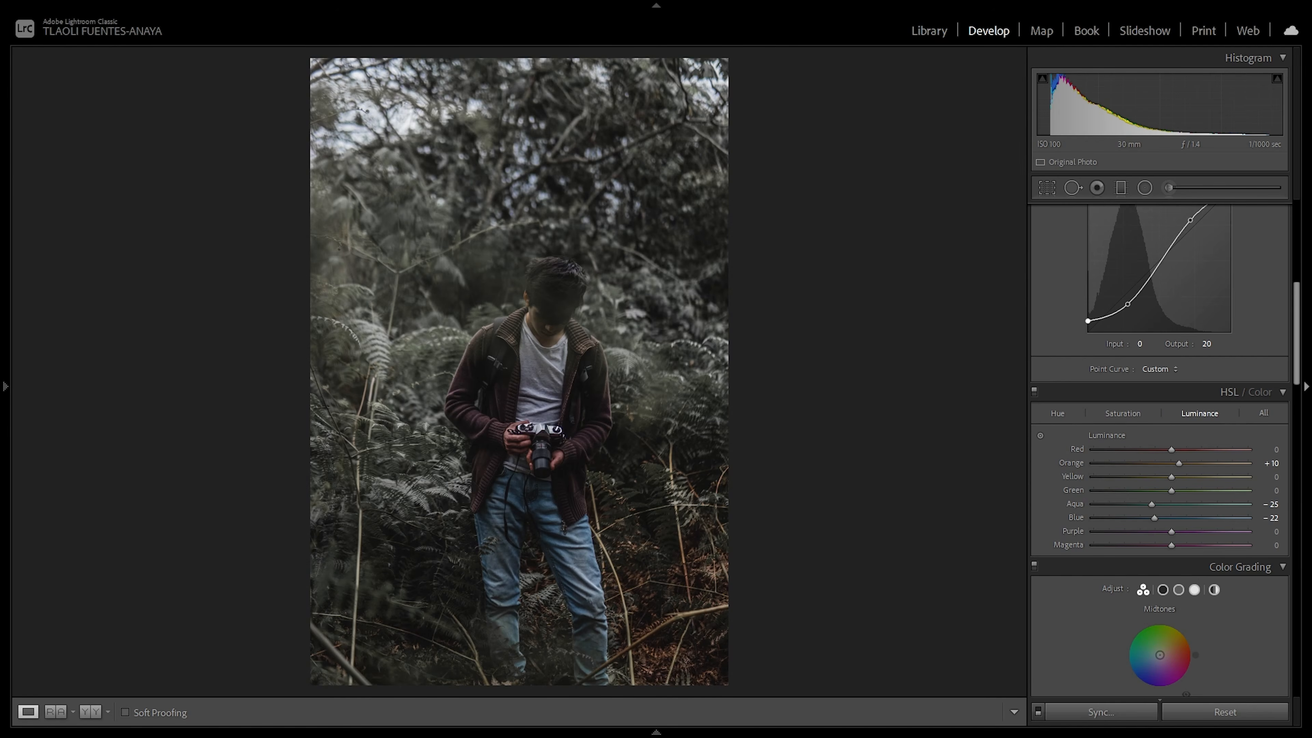
Step: Set the HSL hue of Yellow to +27 and of Green to +36
{"action": "left_click", "coordinate": [1063, 413]}
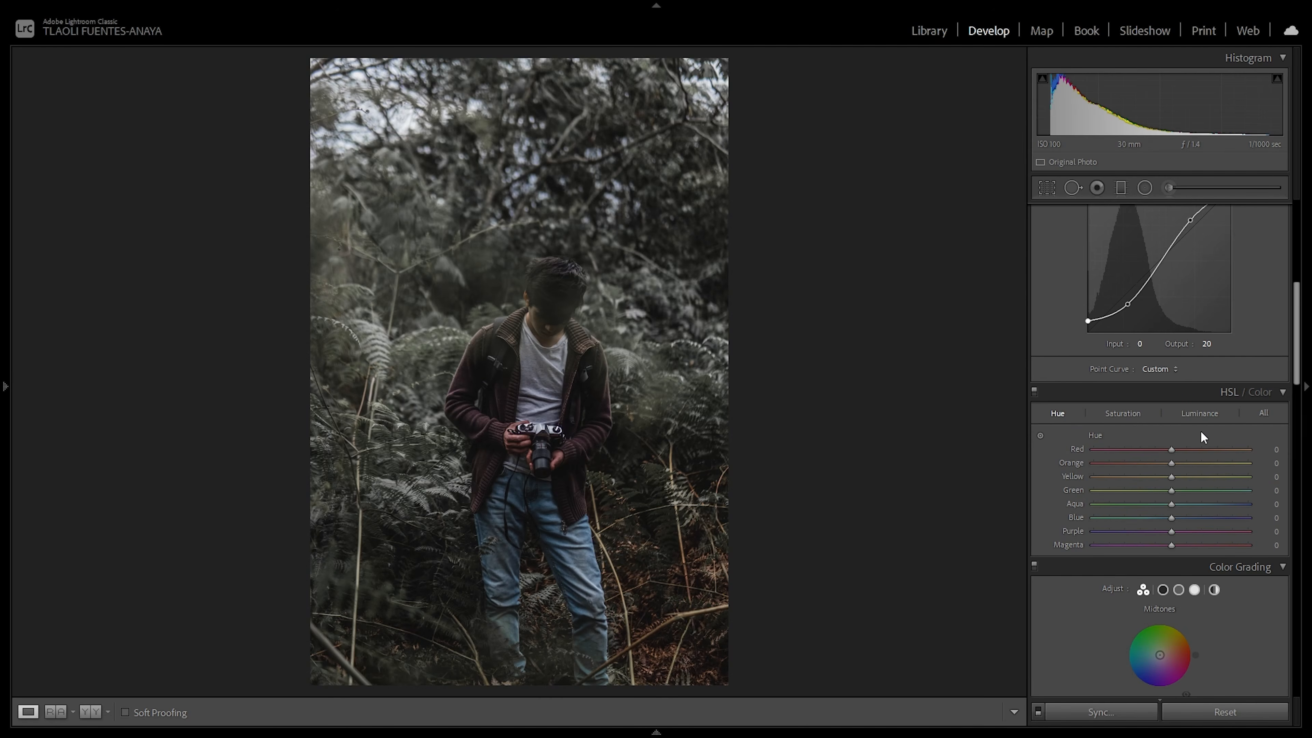
{"action": "left_click", "coordinate": [1276, 476]}
{"action": "type", "text": "+ 27"}
{"action": "key", "text": "Return"}
{"action": "left_click", "coordinate": [1270, 491]}
{"action": "type", "text": "+ 36"}
{"action": "key", "text": "Return"}
Step: Set the HSL hue of Aqua to +25 and of Blue to +5
{"action": "left_click", "coordinate": [1272, 504]}
{"action": "type", "text": "+ 25"}
{"action": "key", "text": "Return"}
{"action": "left_click", "coordinate": [1274, 518]}
{"action": "type", "text": "+5"}
{"action": "key", "text": "Return"}
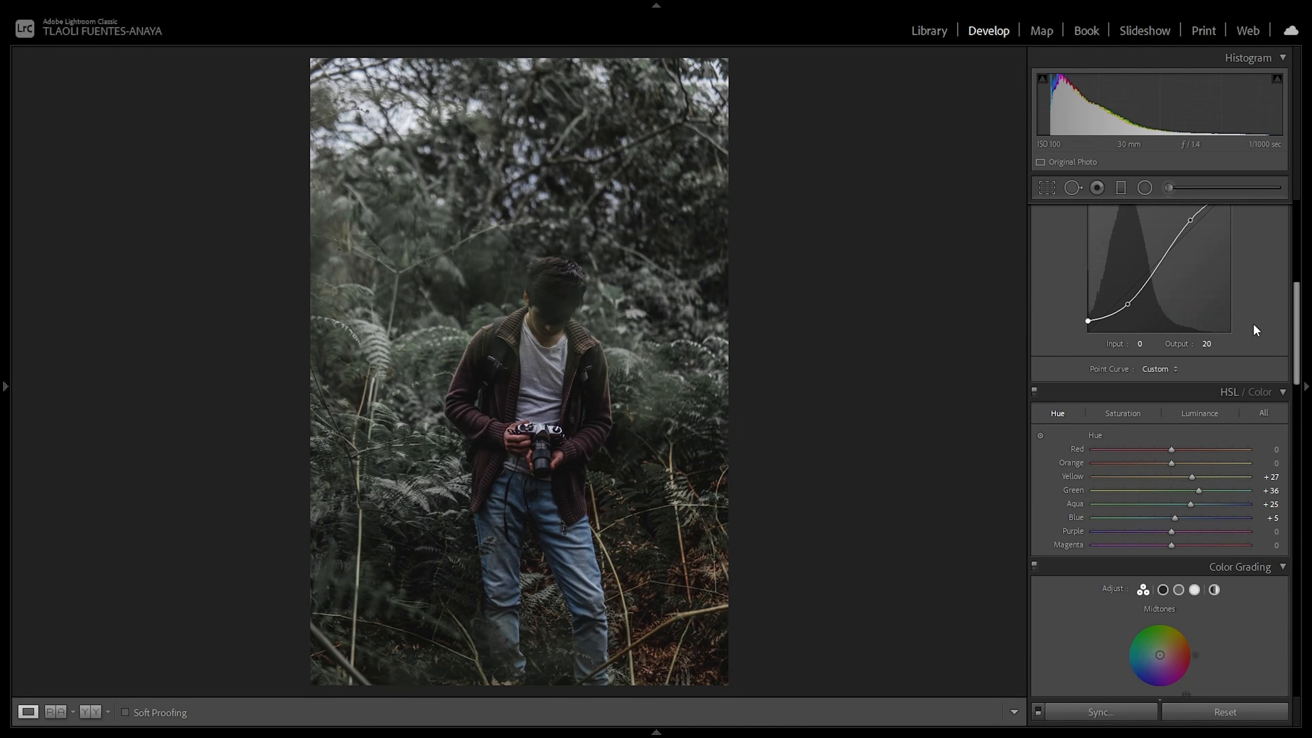
Step: Tint the highlights a warm red in Color Grading, with hue 13 and saturation 15
{"action": "scroll", "coordinate": [1156, 303], "scroll_direction": "down", "scroll_amount": 10}
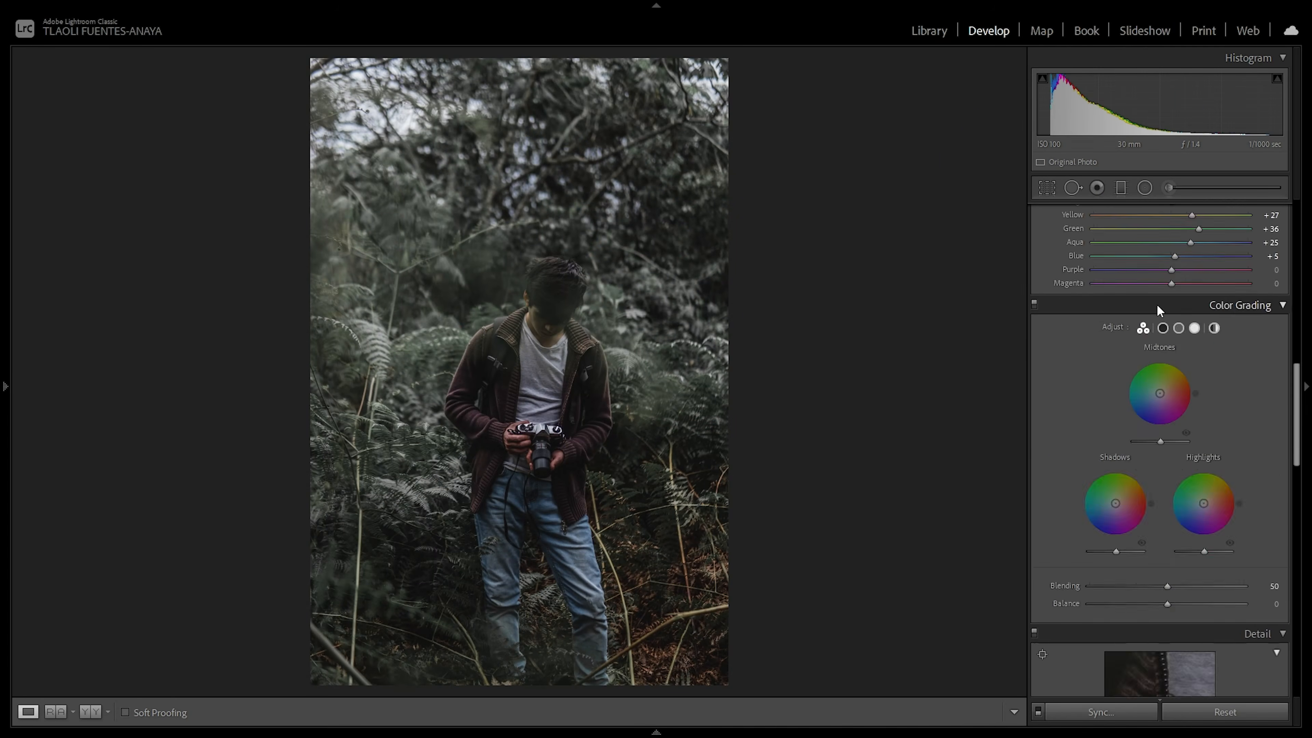
{"action": "scroll", "coordinate": [1238, 381], "scroll_direction": "up", "scroll_amount": 5}
{"action": "scroll", "coordinate": [1277, 452], "scroll_direction": "down", "scroll_amount": 3}
{"action": "left_click_drag", "start_coordinate": [1207, 505], "coordinate": [1208, 502]}
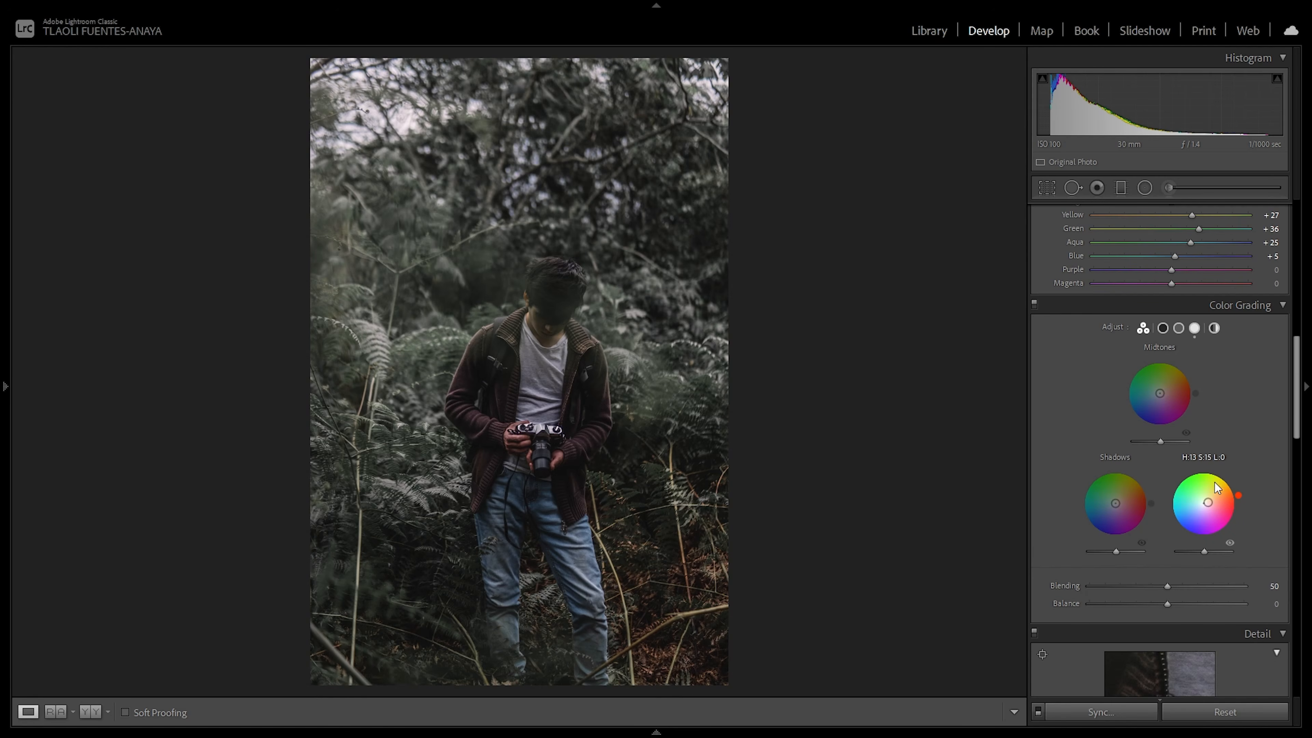
Step: Add film grain with an amount of 25 and check the texture around the man's head up close
{"action": "scroll", "coordinate": [1268, 357], "scroll_direction": "down", "scroll_amount": 5}
{"action": "scroll", "coordinate": [1266, 355], "scroll_direction": "down", "scroll_amount": 8}
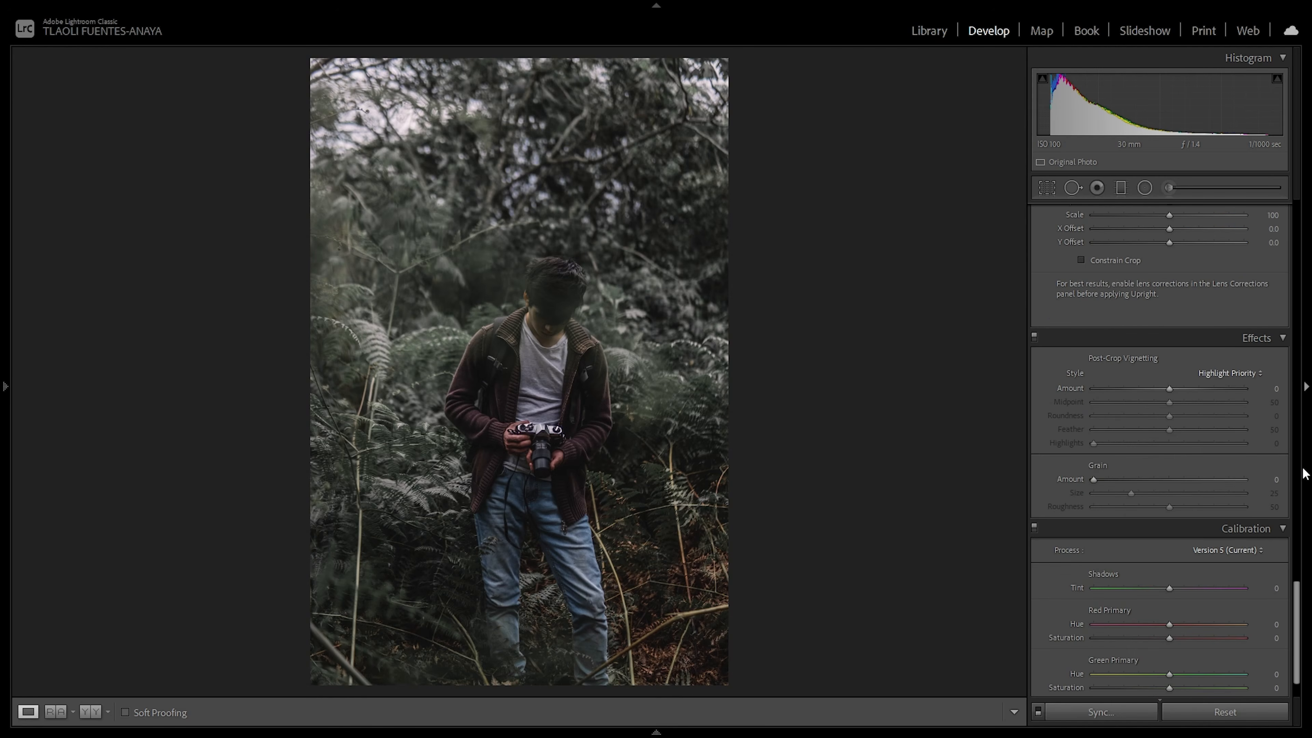
{"action": "left_click", "coordinate": [1261, 480]}
{"action": "type", "text": "25"}
{"action": "key", "text": "Return"}
{"action": "left_click", "coordinate": [545, 297]}
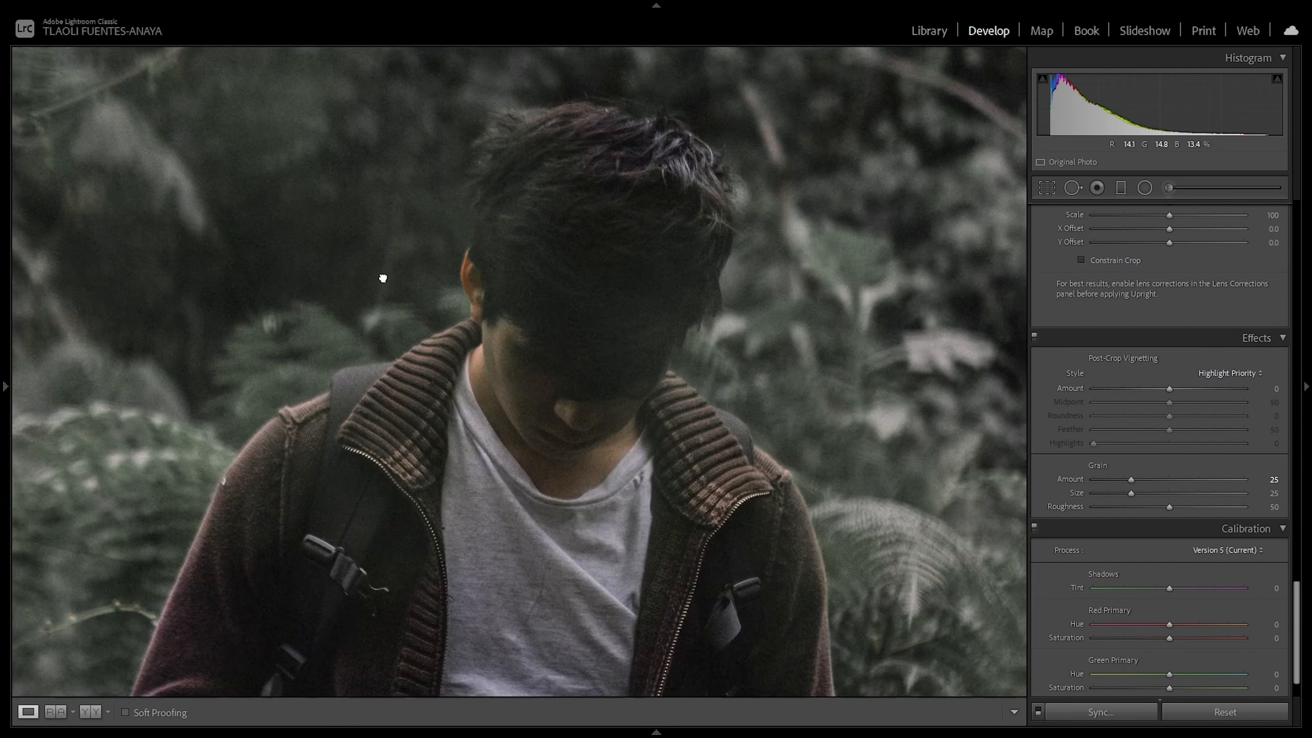
{"action": "left_click_drag", "start_coordinate": [381, 278], "coordinate": [606, 352]}
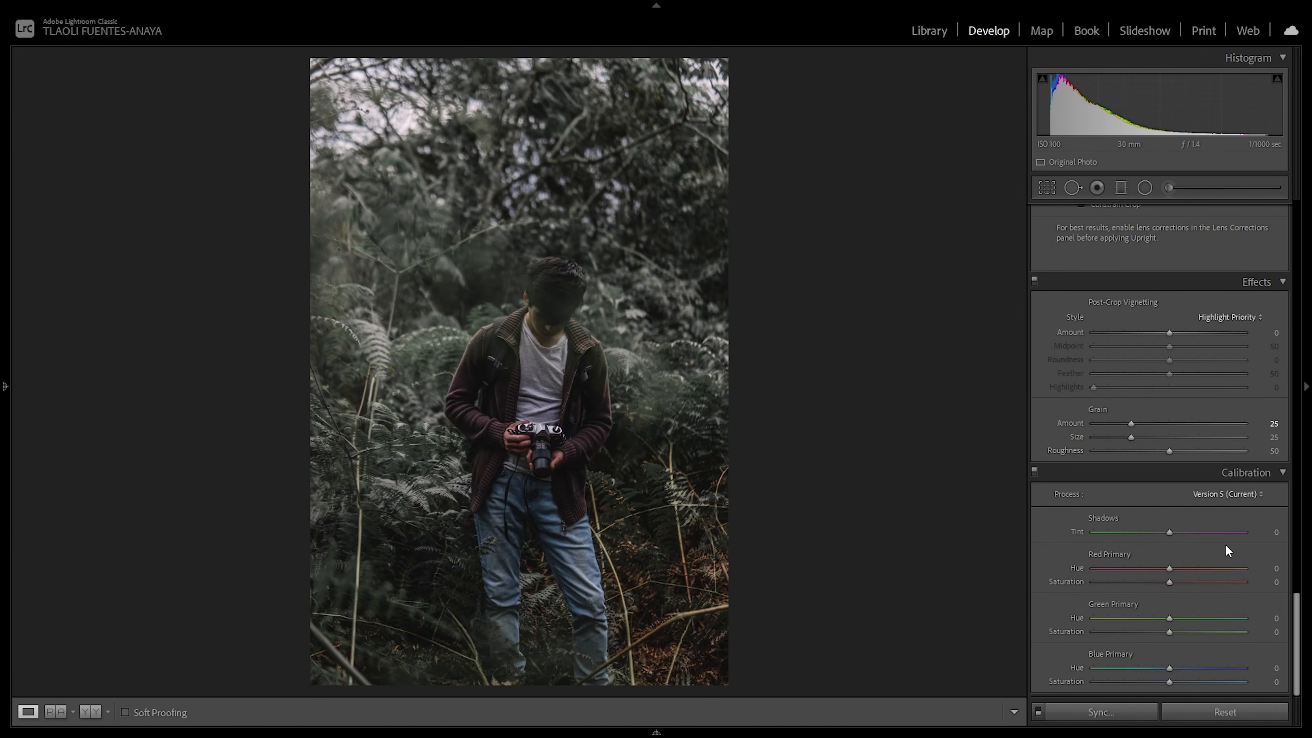
Step: Try the Red Primary calibration hue at −100 and +100 while comparing the skin tone of the hands
{"action": "left_click", "coordinate": [1277, 568]}
{"action": "type", "text": "-100"}
{"action": "key", "text": "Return"}
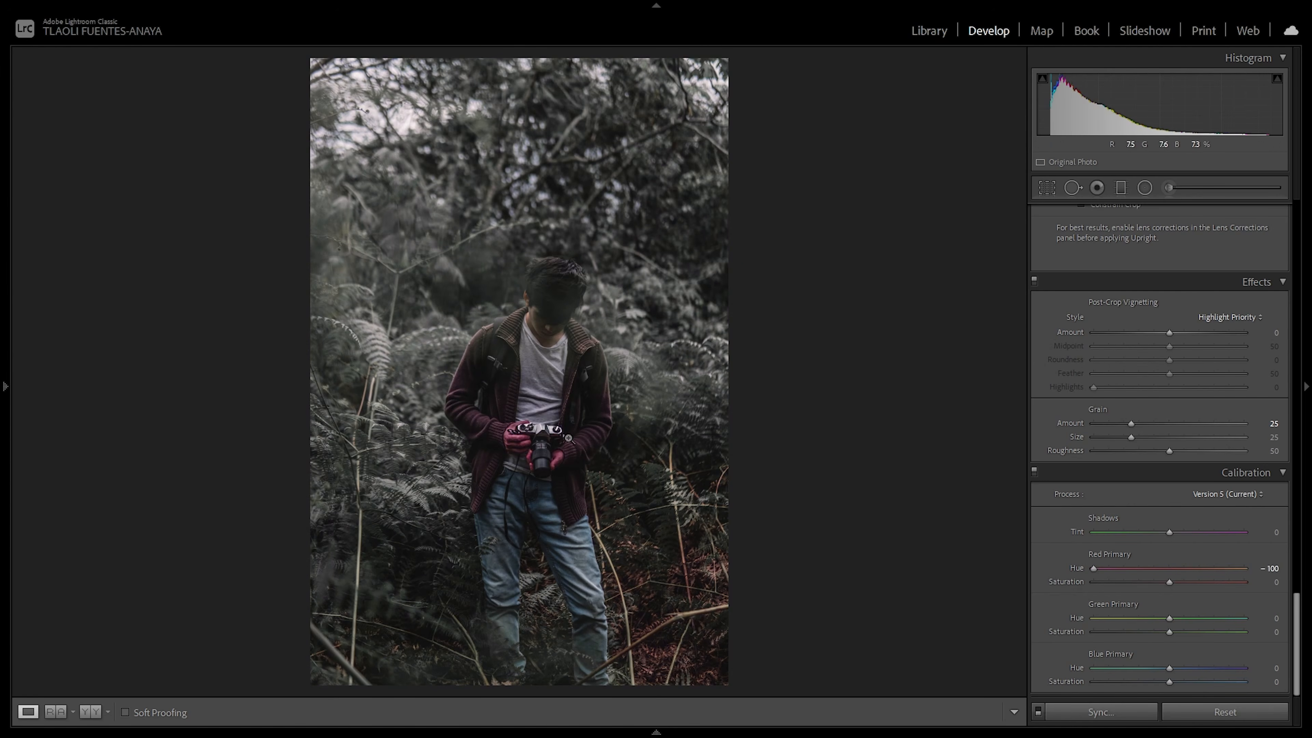
{"action": "left_click", "coordinate": [605, 444]}
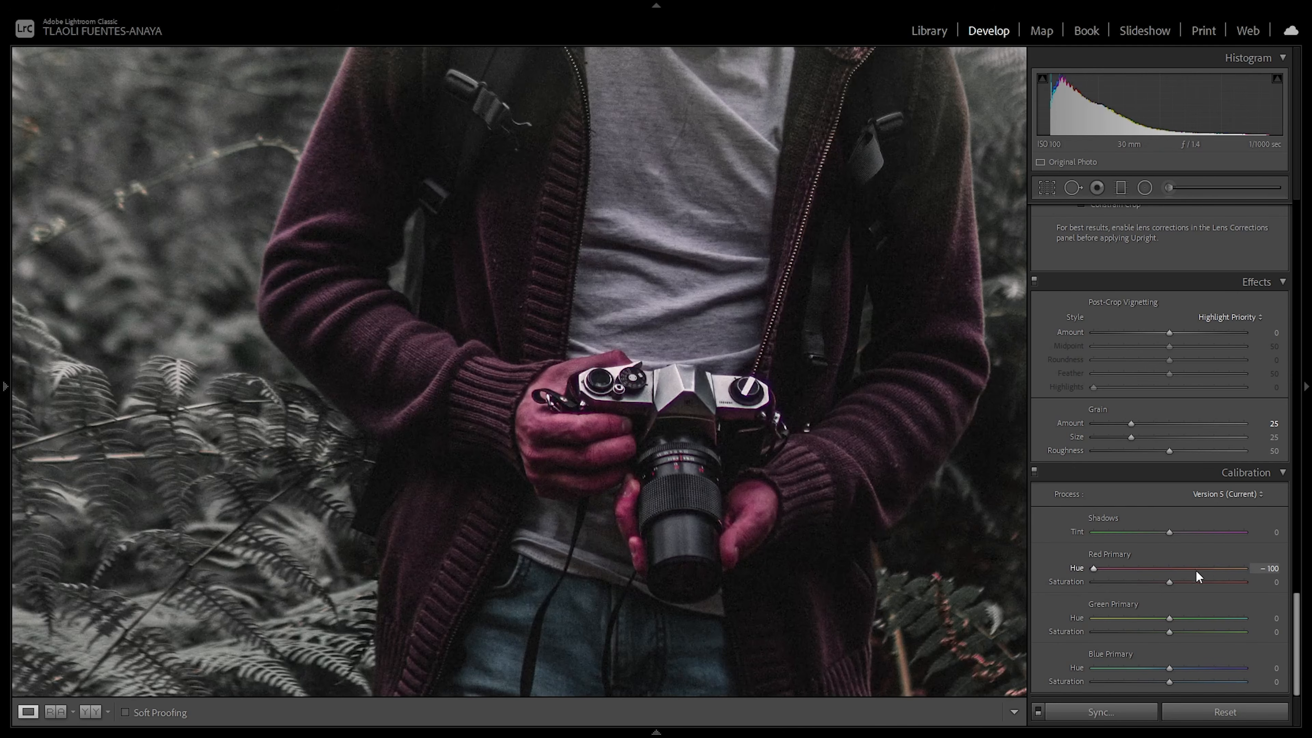
{"action": "left_click_drag", "start_coordinate": [1161, 570], "coordinate": [1276, 582]}
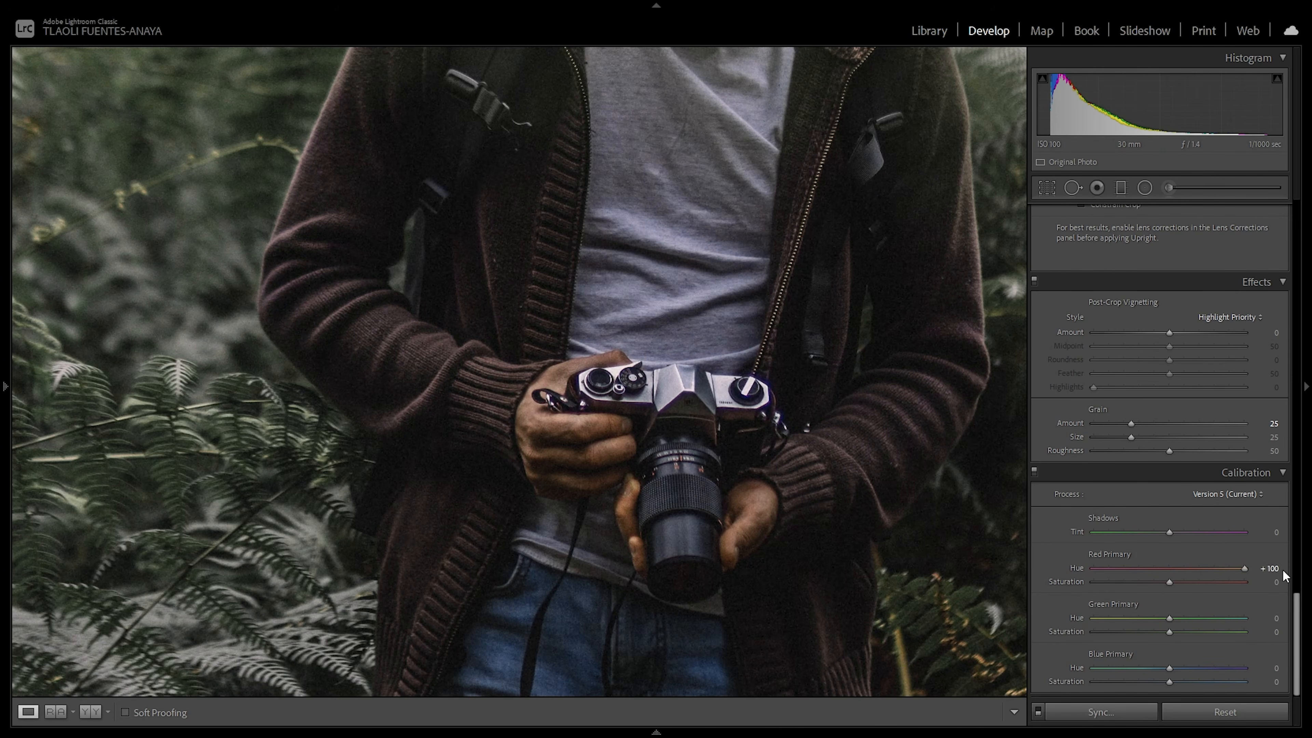
Step: Set the Red Primary calibration to hue +20 and saturation +21
{"action": "left_click", "coordinate": [1275, 568]}
{"action": "type", "text": "20"}
{"action": "left_click", "coordinate": [1274, 582]}
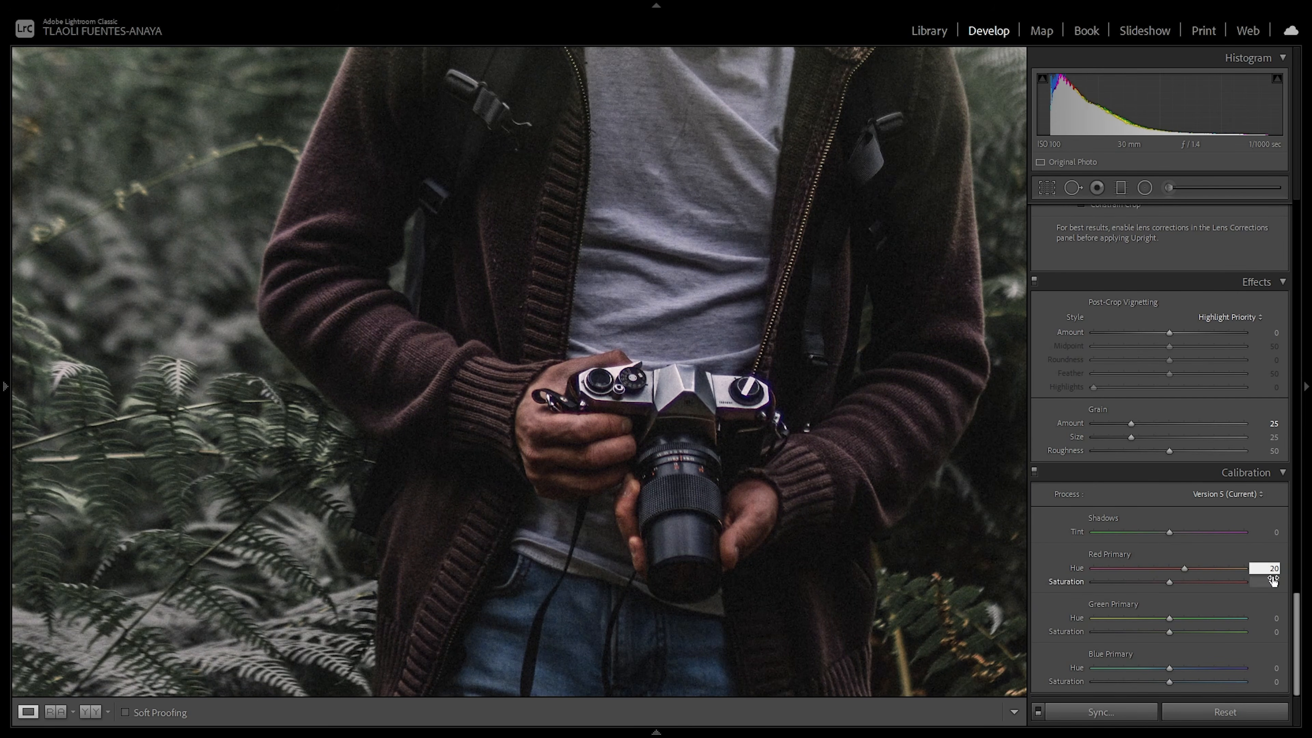
{"action": "type", "text": "21"}
{"action": "key", "text": "Return"}
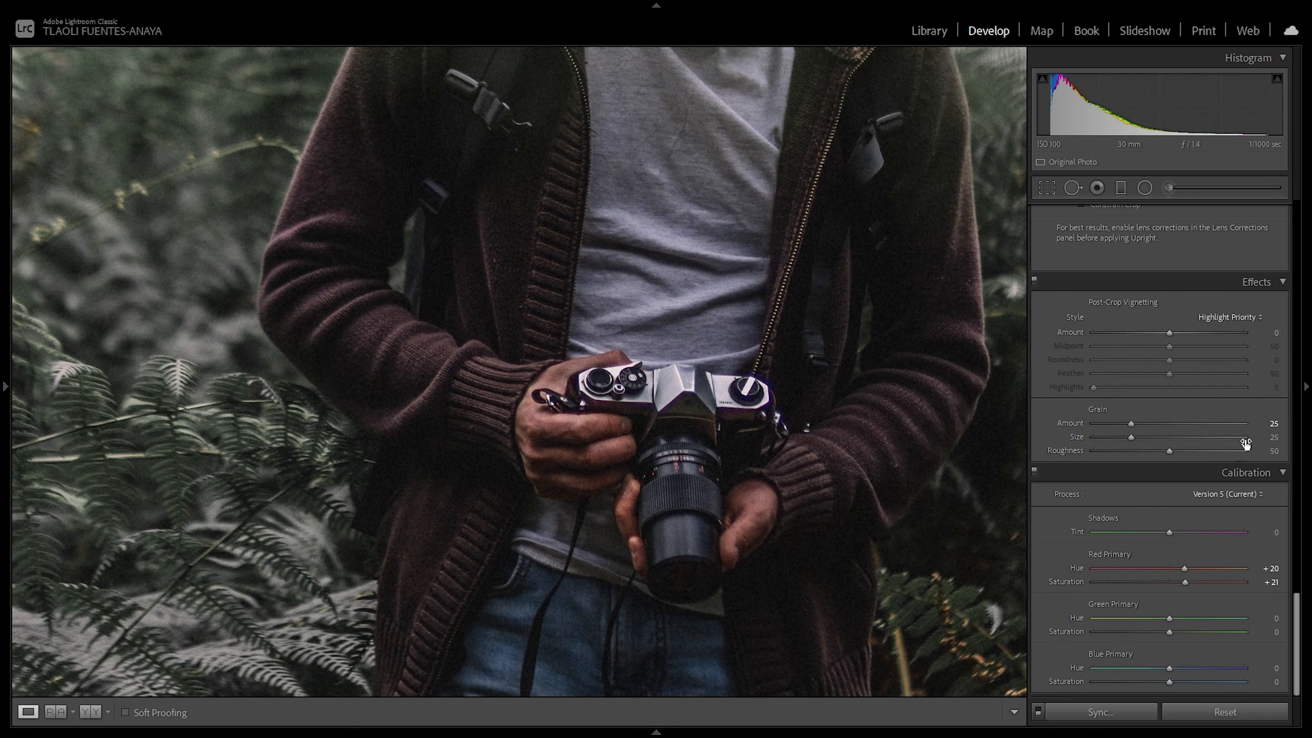
Step: Set the Green Primary calibration to hue +100 and saturation −28
{"action": "left_click", "coordinate": [1275, 619]}
{"action": "left_click_drag", "start_coordinate": [1172, 618], "coordinate": [1019, 639]}
{"action": "left_click_drag", "start_coordinate": [1093, 619], "coordinate": [1245, 618]}
{"action": "left_click", "coordinate": [1274, 631]}
{"action": "type", "text": "-28"}
{"action": "key", "text": "Return"}
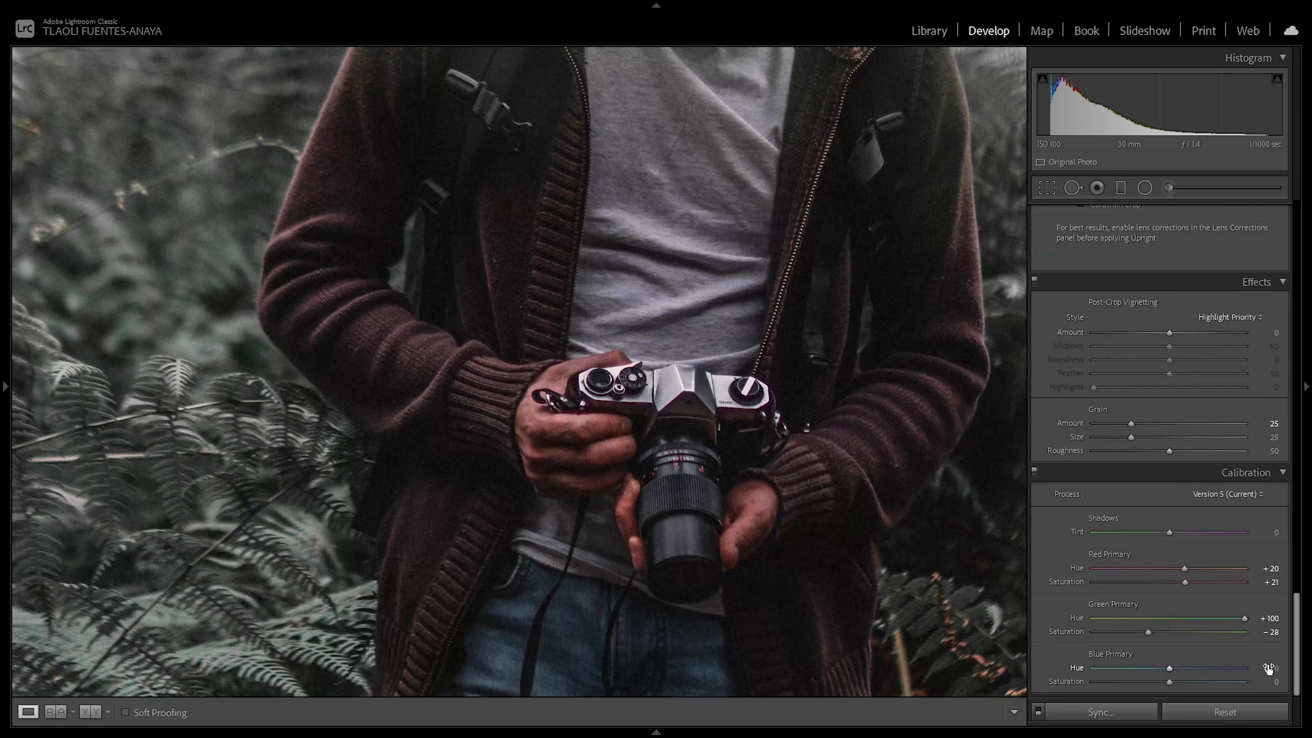
Step: Set the Blue Primary calibration to hue −21 and saturation −18, and return to the full view of the photo
{"action": "left_click", "coordinate": [1269, 667]}
{"action": "type", "text": "-21"}
{"action": "left_click", "coordinate": [1276, 682]}
{"action": "type", "text": "-18"}
{"action": "left_click", "coordinate": [892, 360]}
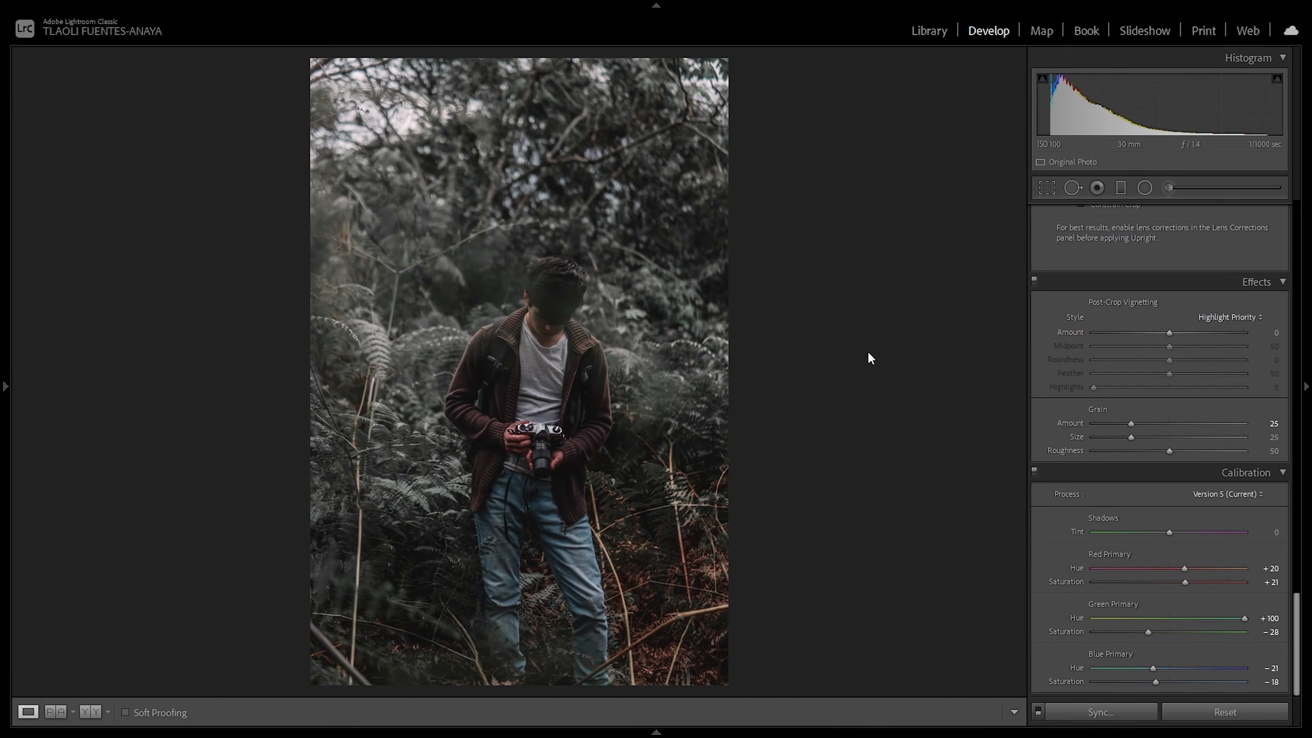
Step: Warm the white balance to a temperature of 5710, checking the skin and jacket up close
{"action": "scroll", "coordinate": [1134, 342], "scroll_direction": "up", "scroll_amount": 15}
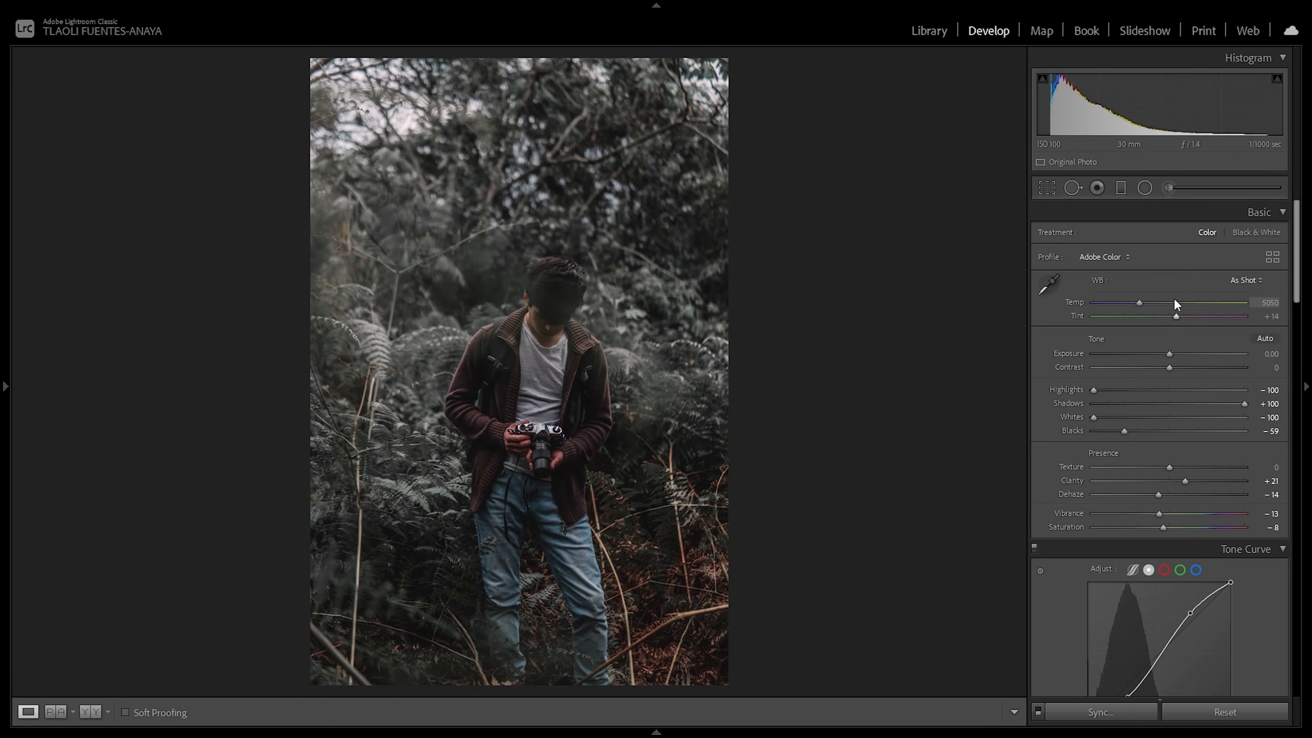
{"action": "left_click", "coordinate": [909, 346]}
{"action": "left_click_drag", "start_coordinate": [1140, 302], "coordinate": [1151, 303]}
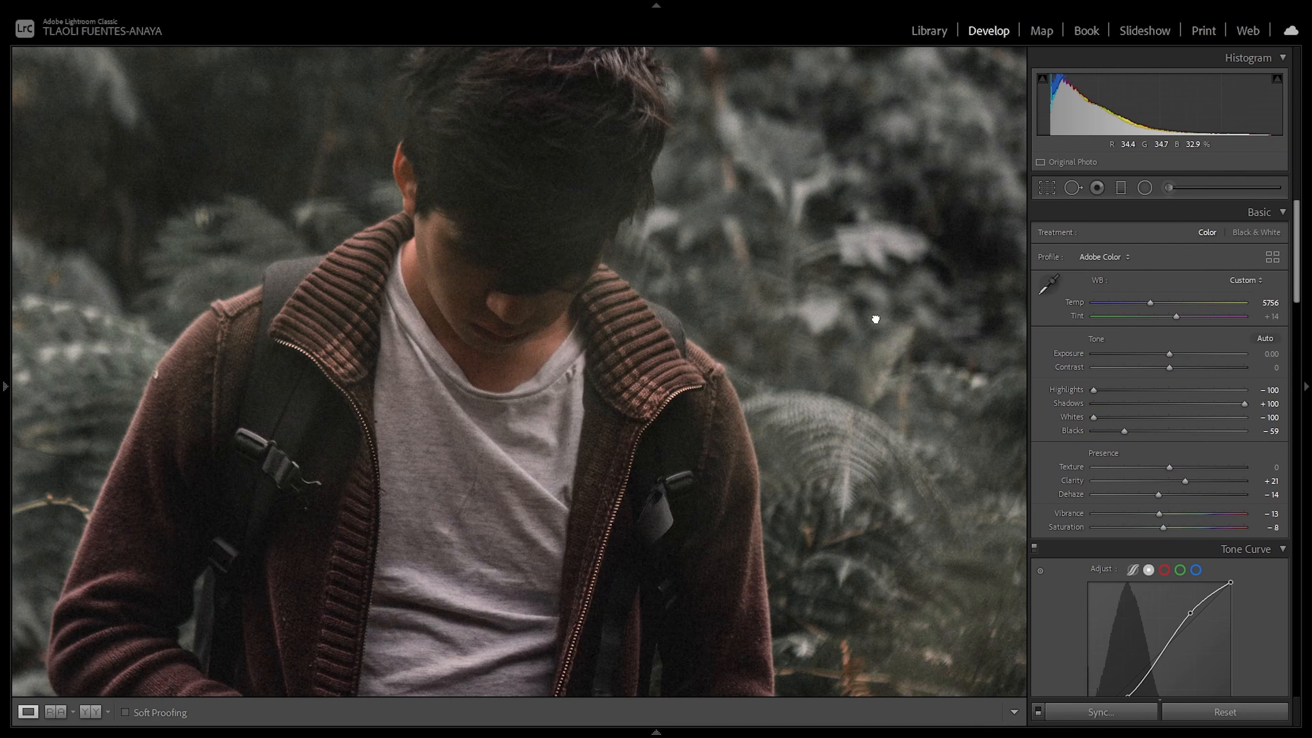
{"action": "left_click", "coordinate": [878, 259]}
{"action": "mouse_move", "coordinate": [1150, 302]}
{"action": "left_mouse_down"}
{"action": "mouse_move", "coordinate": [1212, 304]}
{"action": "mouse_move", "coordinate": [1130, 304]}
{"action": "mouse_move", "coordinate": [1150, 299]}
{"action": "left_mouse_up"}
{"action": "left_click", "coordinate": [514, 342]}
{"action": "left_click", "coordinate": [801, 278]}
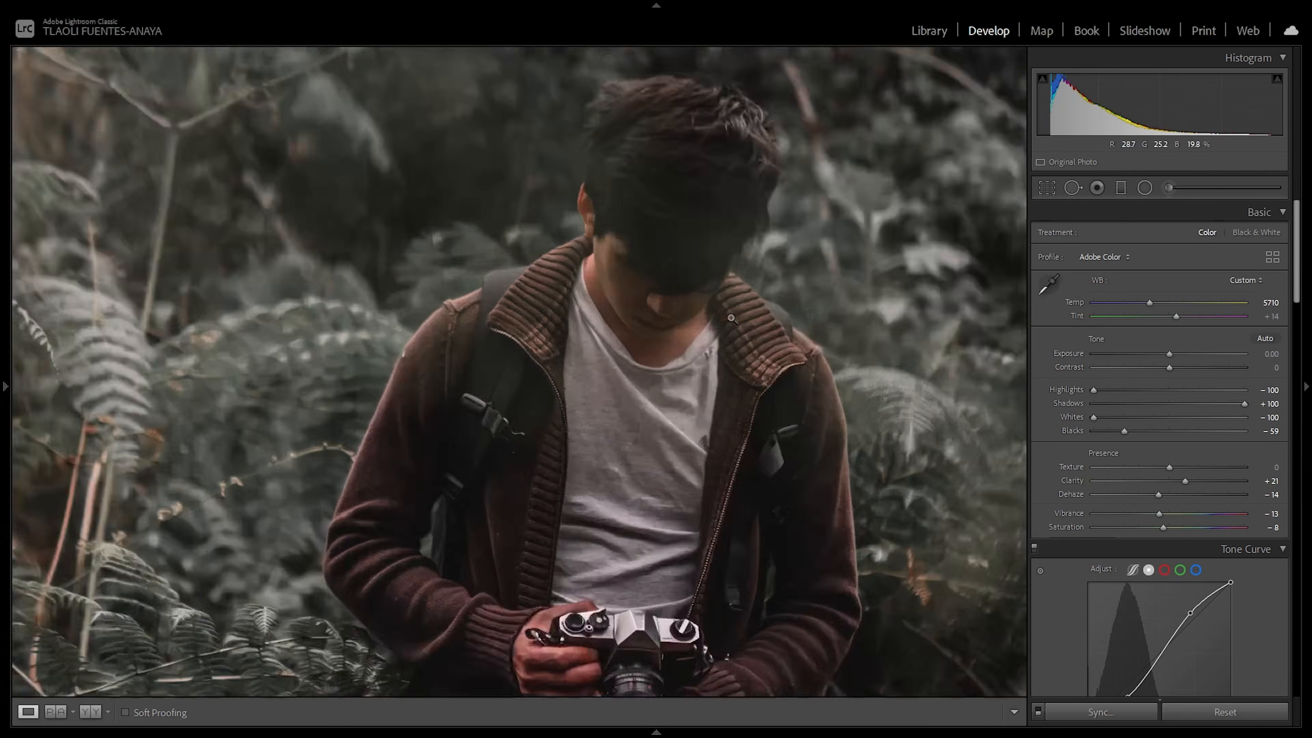
Step: Raise the photo's exposure slightly to +0.07
{"action": "left_click", "coordinate": [732, 319]}
{"action": "left_click_drag", "start_coordinate": [1170, 357], "coordinate": [1175, 359]}
{"action": "left_click_drag", "start_coordinate": [1174, 356], "coordinate": [1168, 354]}
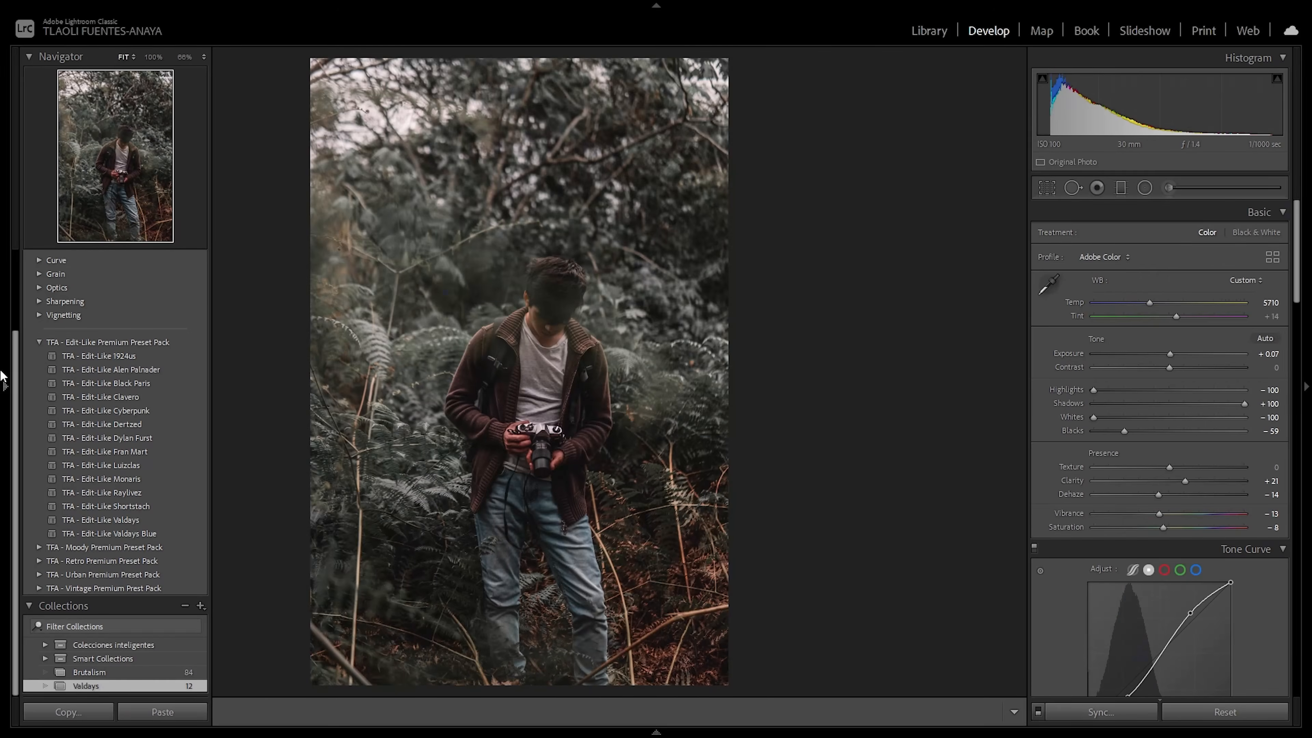
Step: Show the preset list and look at its options for adding a preset
{"action": "left_click", "coordinate": [2, 372]}
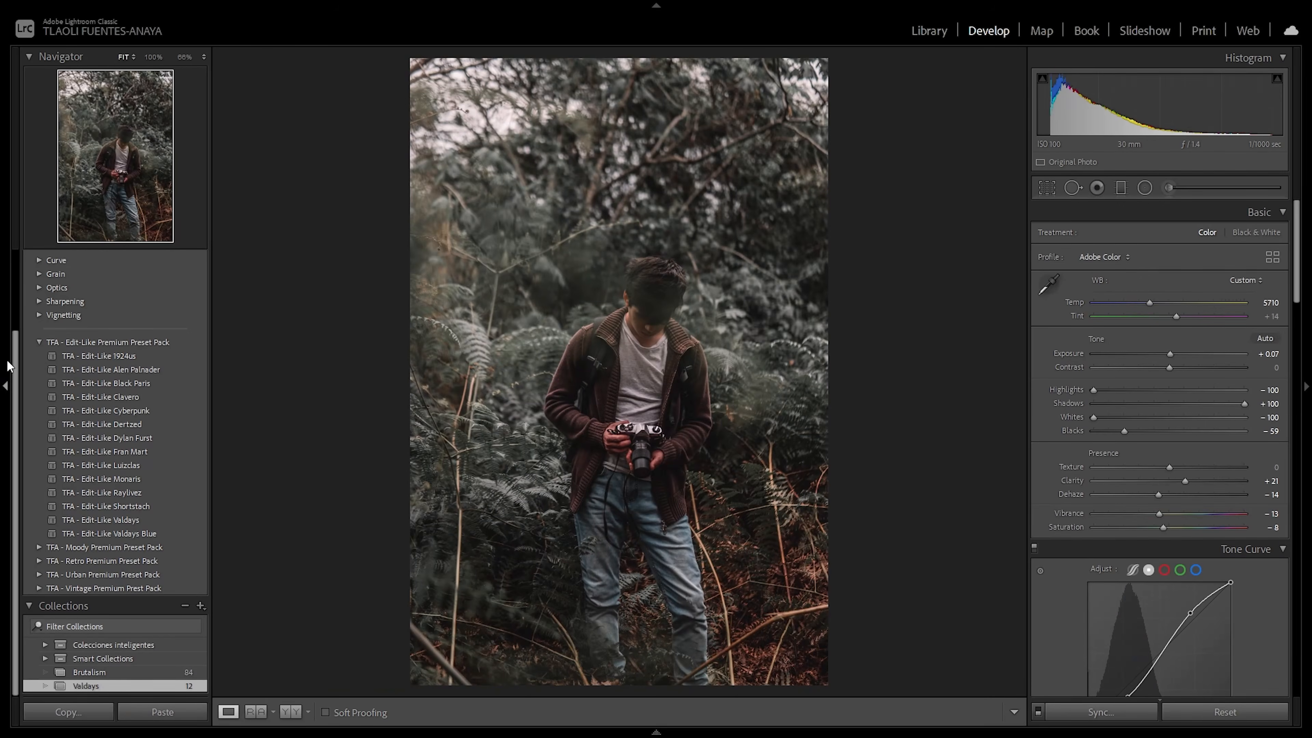
{"action": "scroll", "coordinate": [133, 309], "scroll_direction": "up", "scroll_amount": 3}
{"action": "left_click", "coordinate": [199, 261]}
{"action": "left_click", "coordinate": [249, 279]}
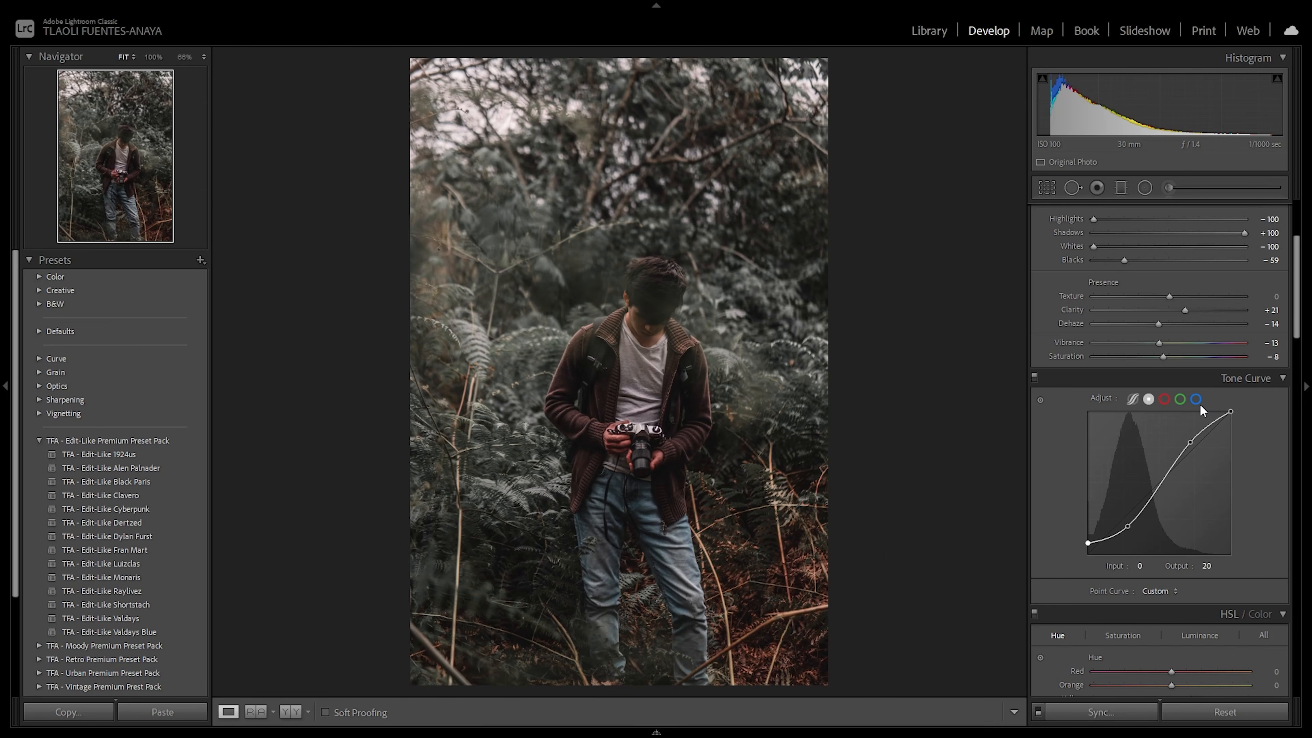
Step: Anchor the middle of the blue channel curve, lift its black point to output 11, and check the portrait up close
{"action": "left_click", "coordinate": [1197, 400]}
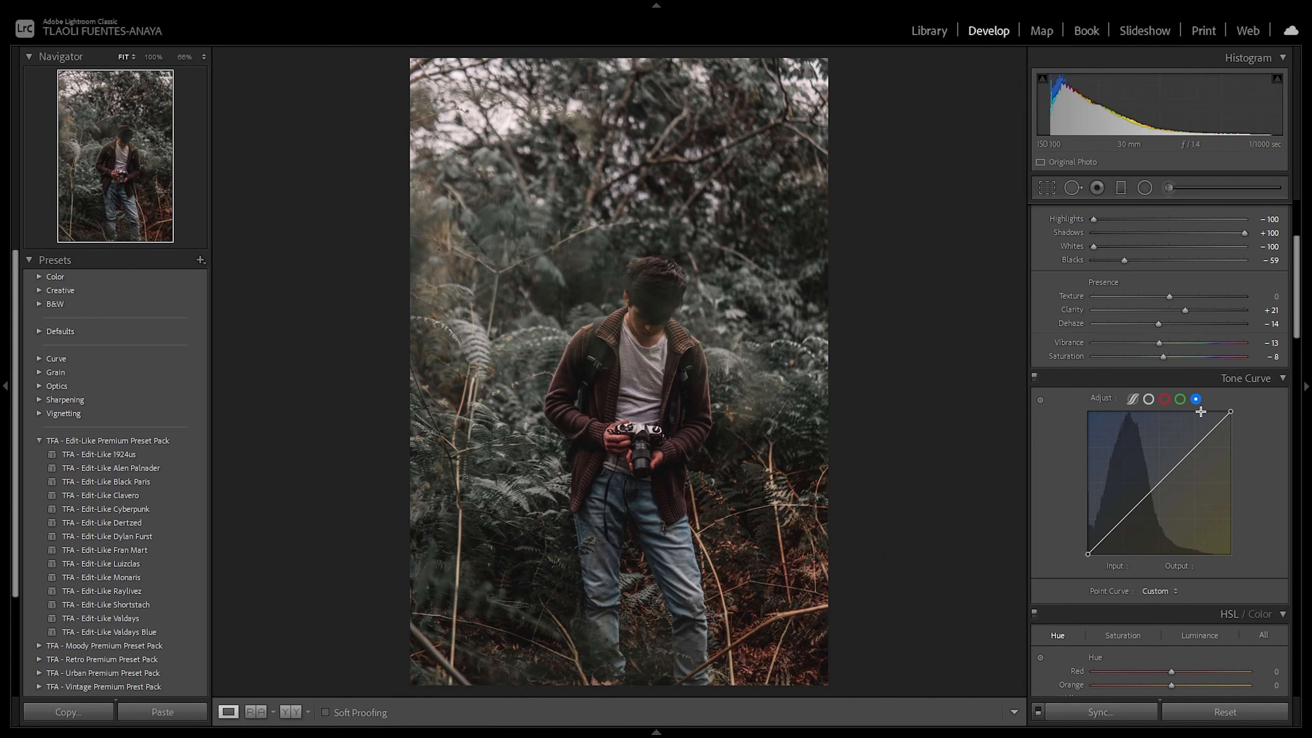
{"action": "left_click", "coordinate": [1159, 484]}
{"action": "left_click_drag", "start_coordinate": [1088, 554], "coordinate": [1082, 552]}
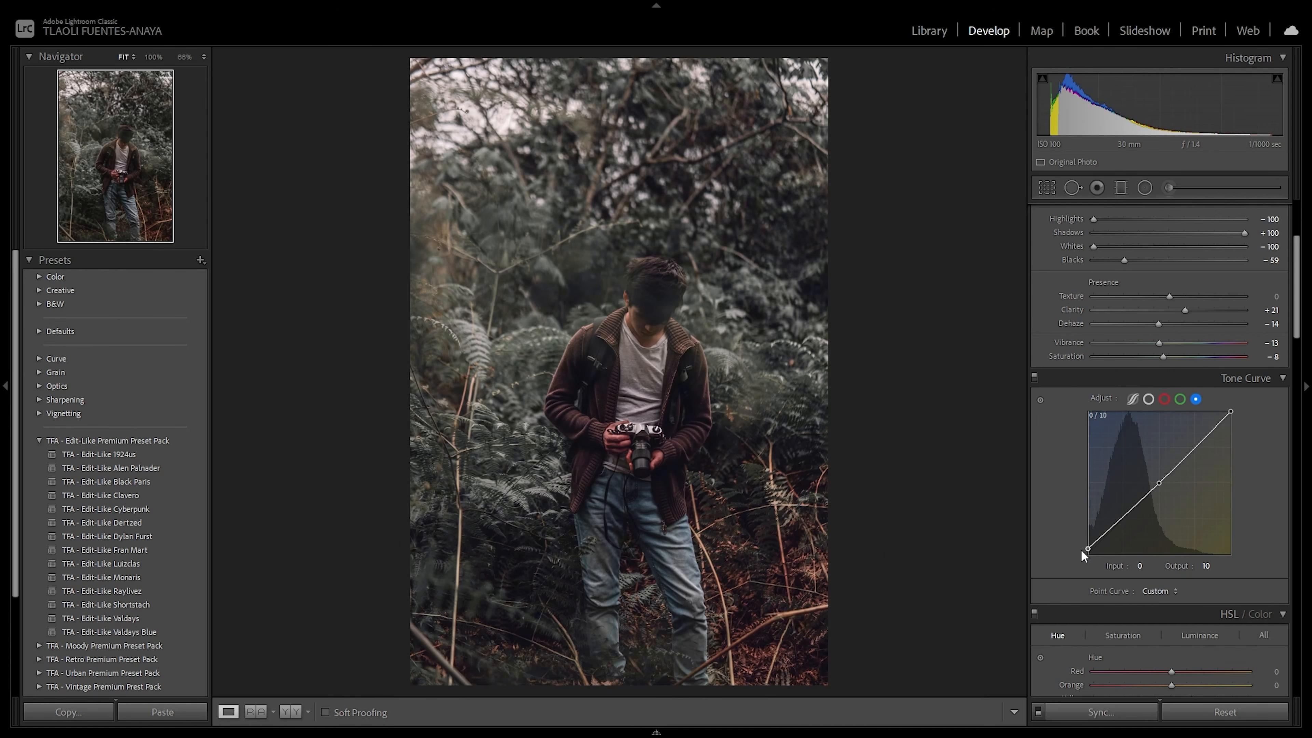
{"action": "left_click", "coordinate": [610, 332]}
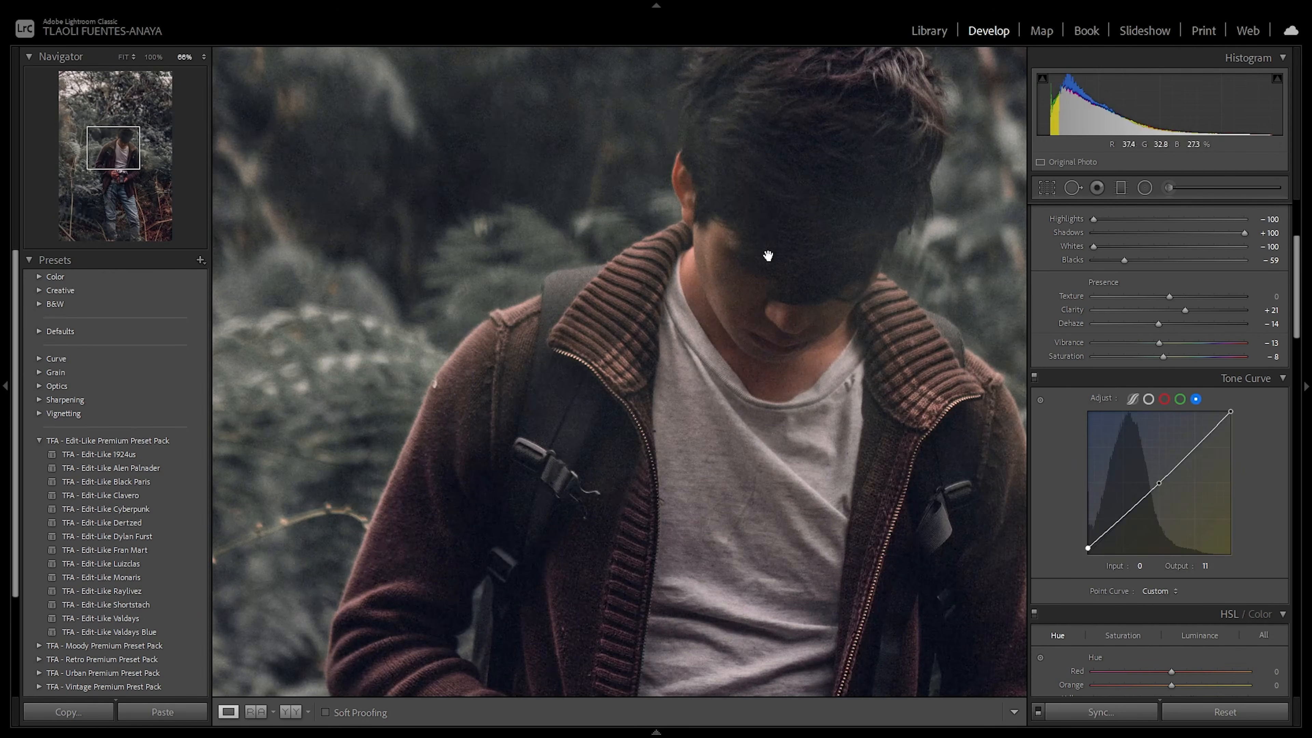
Step: Lift the blue channel curve's black point to output 18 and save the settings as a develop preset named Valdays Blue
{"action": "left_click", "coordinate": [916, 329]}
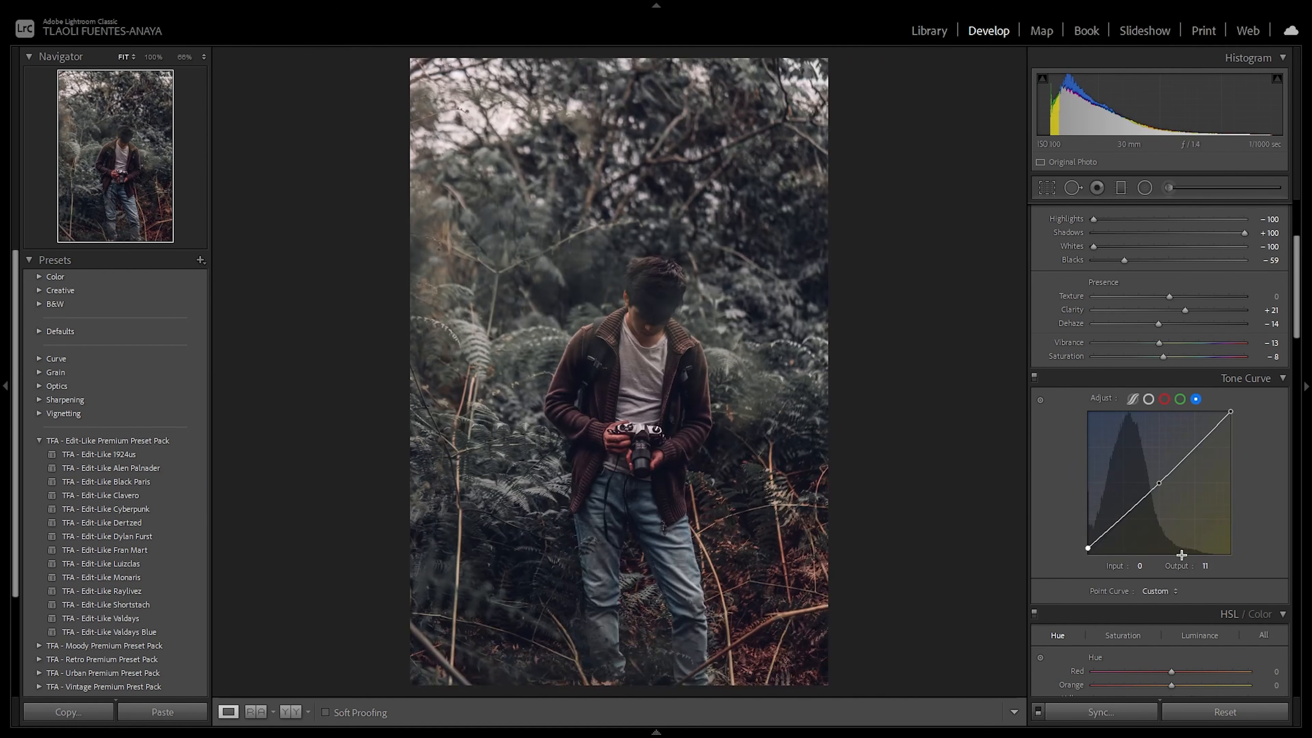
{"action": "left_click_drag", "start_coordinate": [1087, 550], "coordinate": [1088, 546]}
{"action": "left_click", "coordinate": [201, 260]}
{"action": "left_click", "coordinate": [248, 275]}
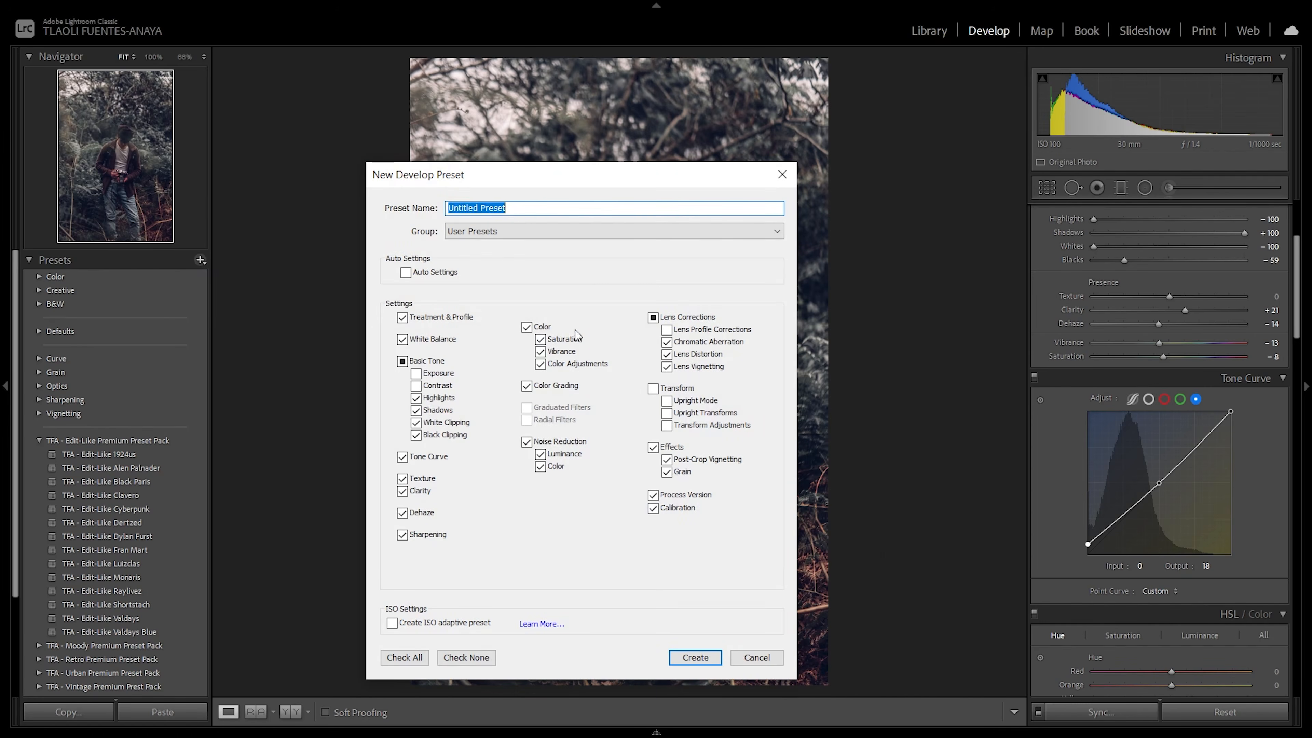
{"action": "type", "text": "Valdays Blue"}
{"action": "key", "text": "Return"}
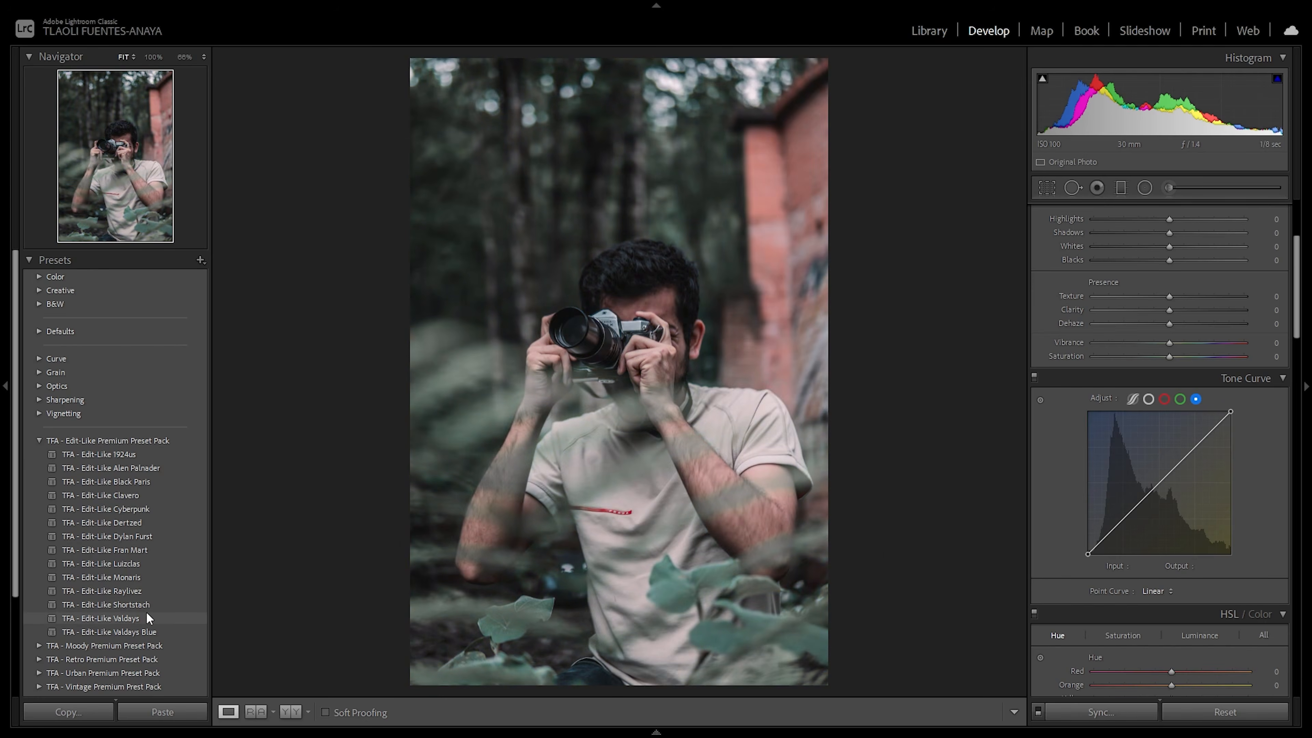
Step: Apply the TFA - Edit-Like Valdays preset to the photo of the man holding a camera and check the arm's skin tone up close
{"action": "left_click", "coordinate": [145, 615]}
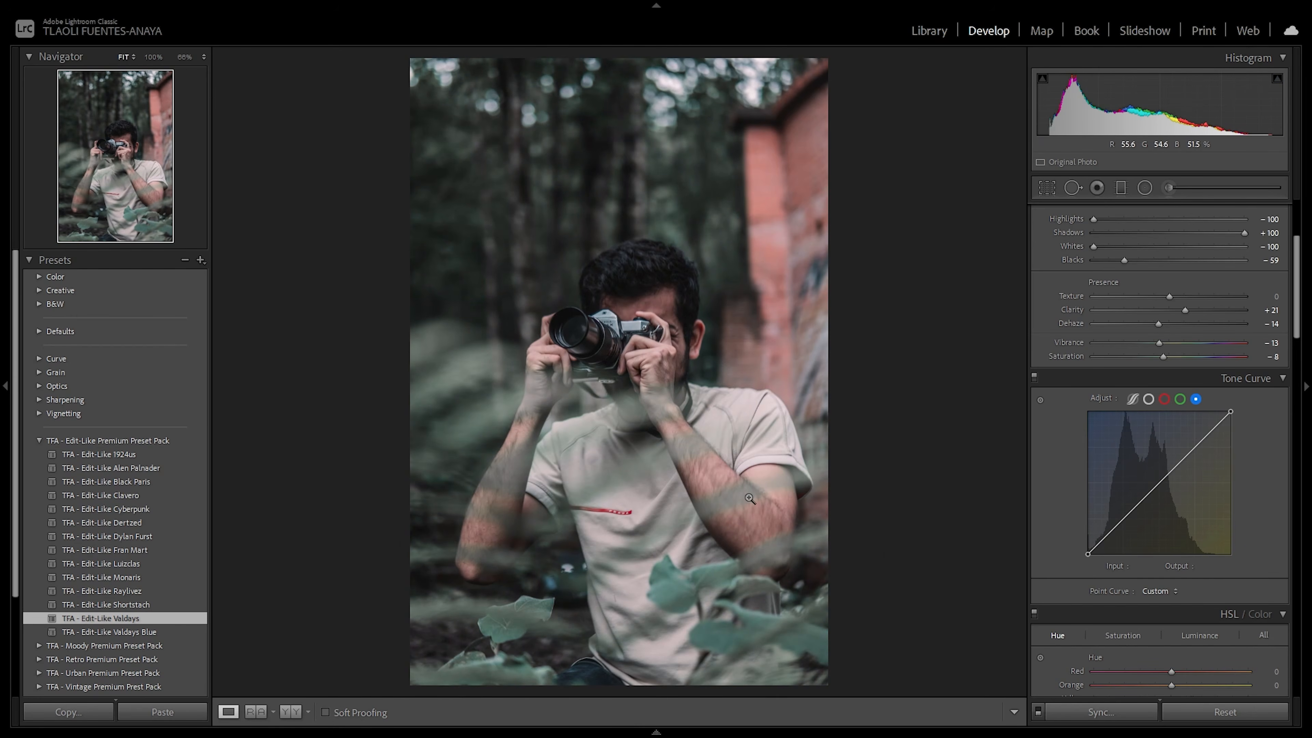
{"action": "left_click", "coordinate": [665, 321]}
{"action": "left_click_drag", "start_coordinate": [697, 476], "coordinate": [626, 84]}
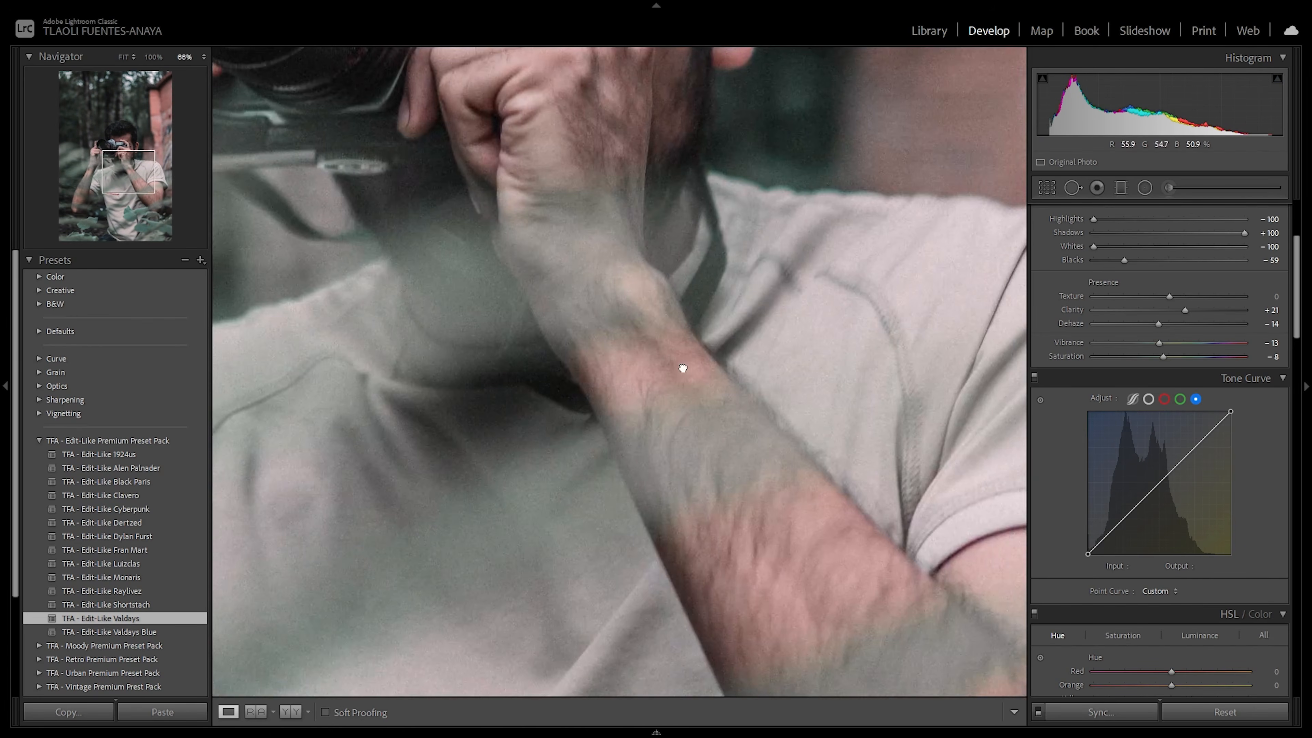
{"action": "left_click", "coordinate": [690, 344]}
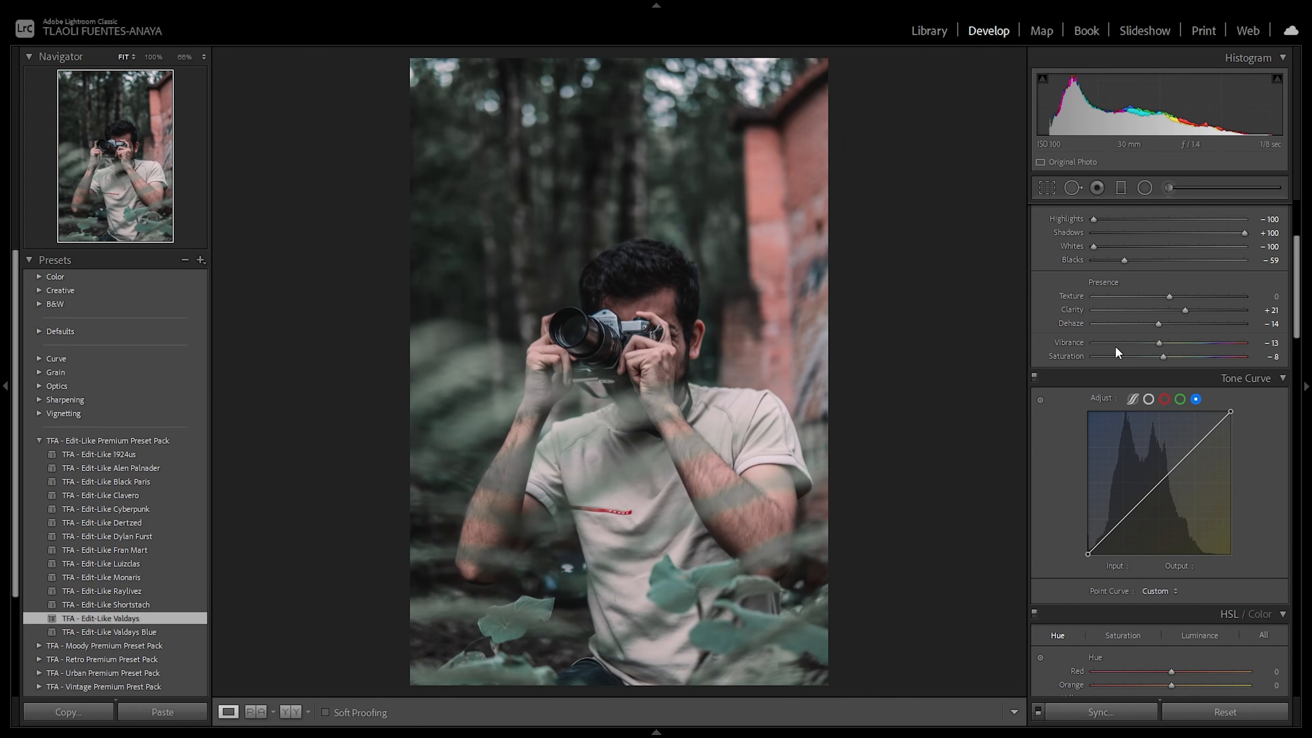
Step: Warm the white balance of the camera portrait to a temperature of 6480
{"action": "scroll", "coordinate": [1118, 332], "scroll_direction": "up", "scroll_amount": 3}
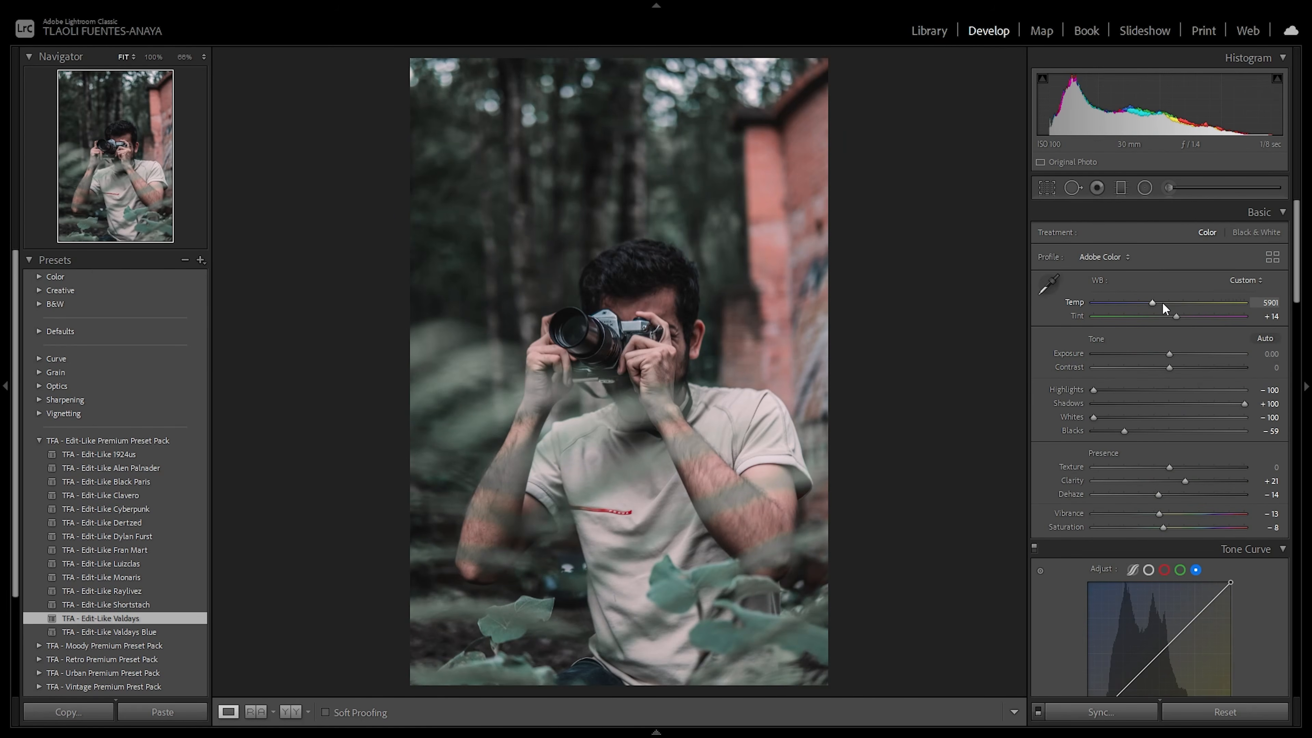
{"action": "left_click_drag", "start_coordinate": [1160, 302], "coordinate": [1155, 305]}
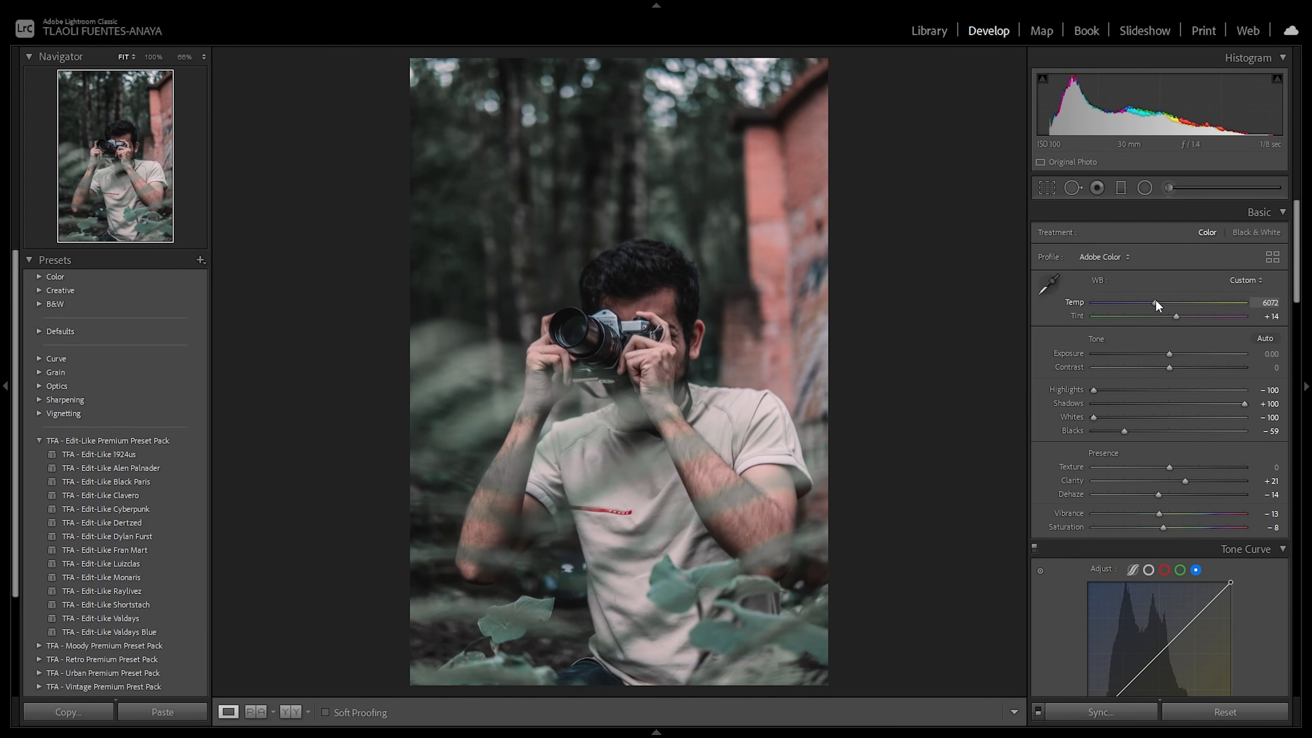
{"action": "left_click_drag", "start_coordinate": [1156, 301], "coordinate": [1162, 300]}
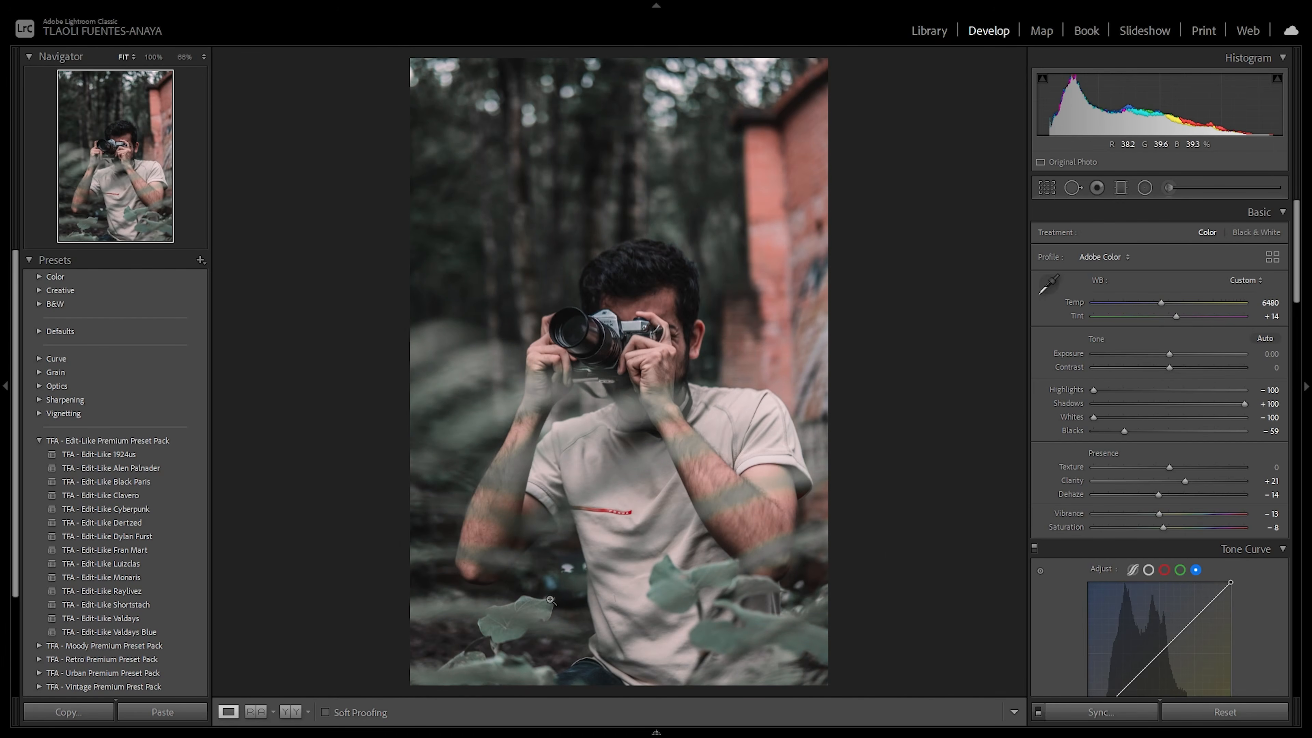
Step: Apply the TFA - Edit-Like Valdays Blue preset to the camera portrait and the Valdays preset to the grassy hillside photo
{"action": "left_click", "coordinate": [155, 632]}
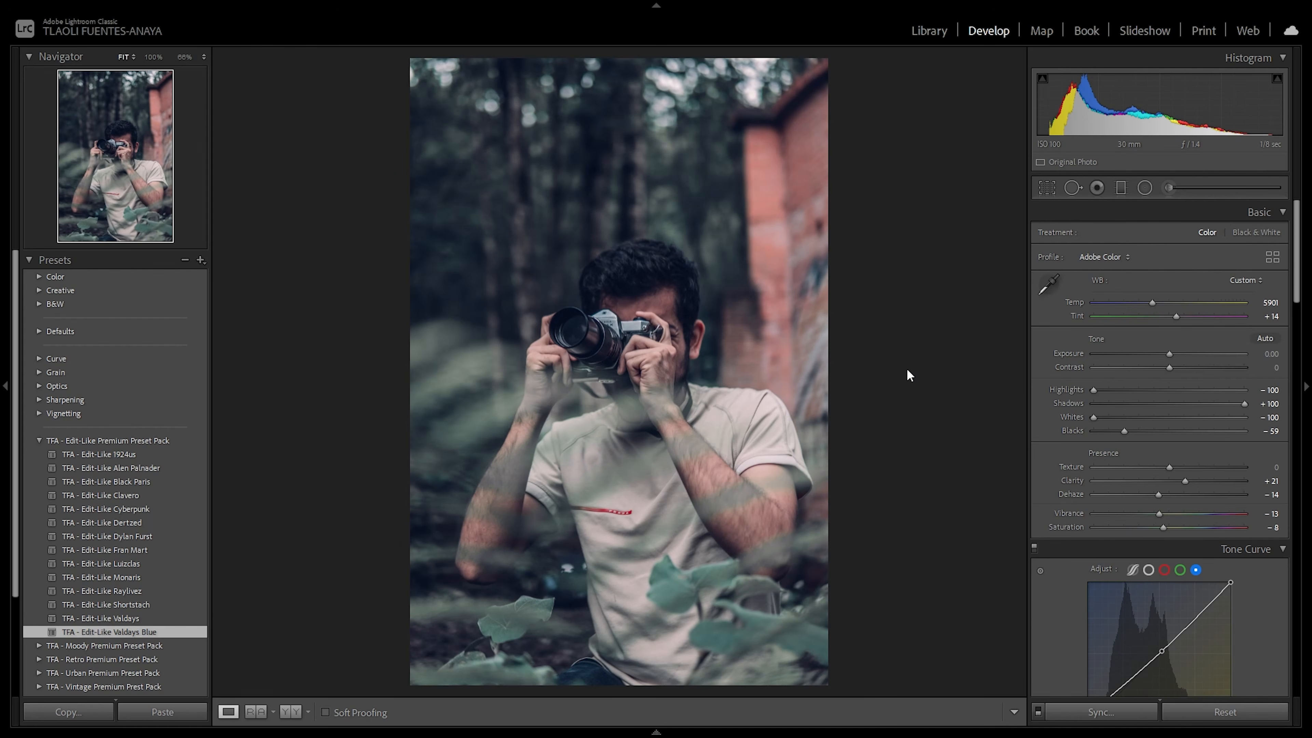
{"action": "key", "text": "Right"}
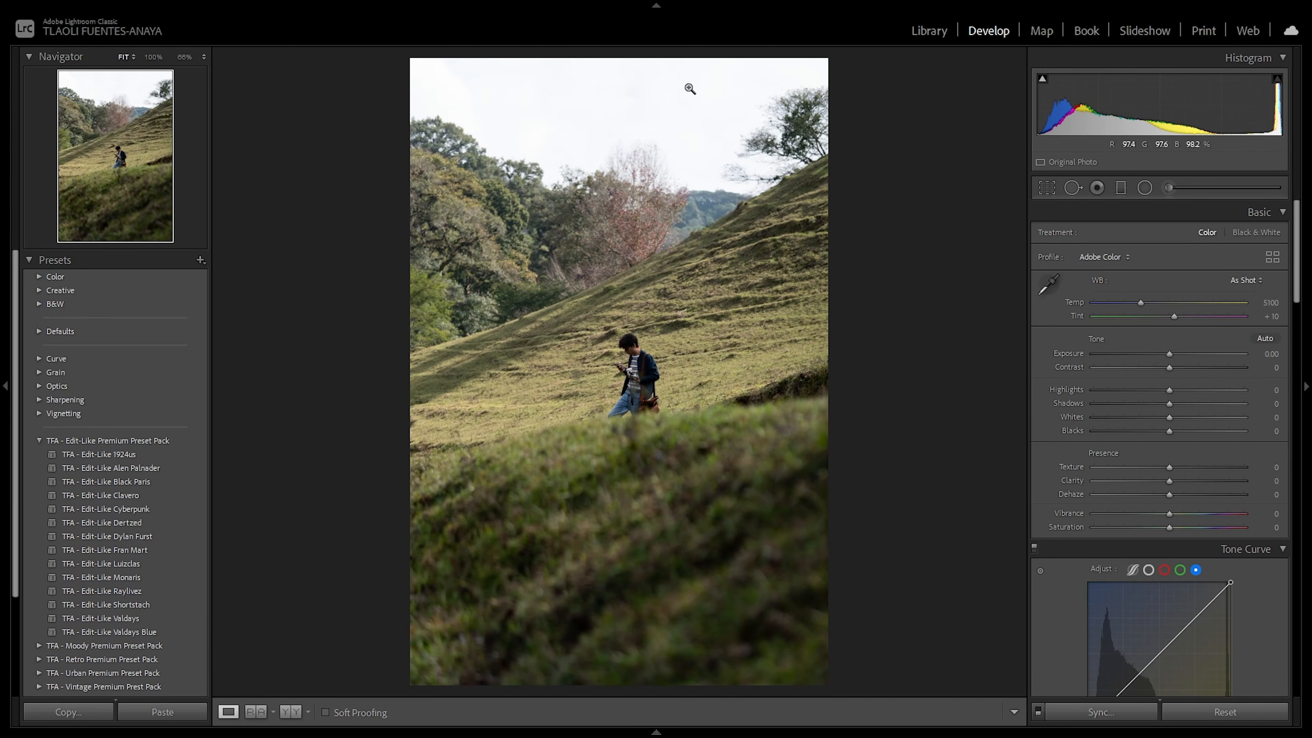
{"action": "left_click", "coordinate": [180, 618]}
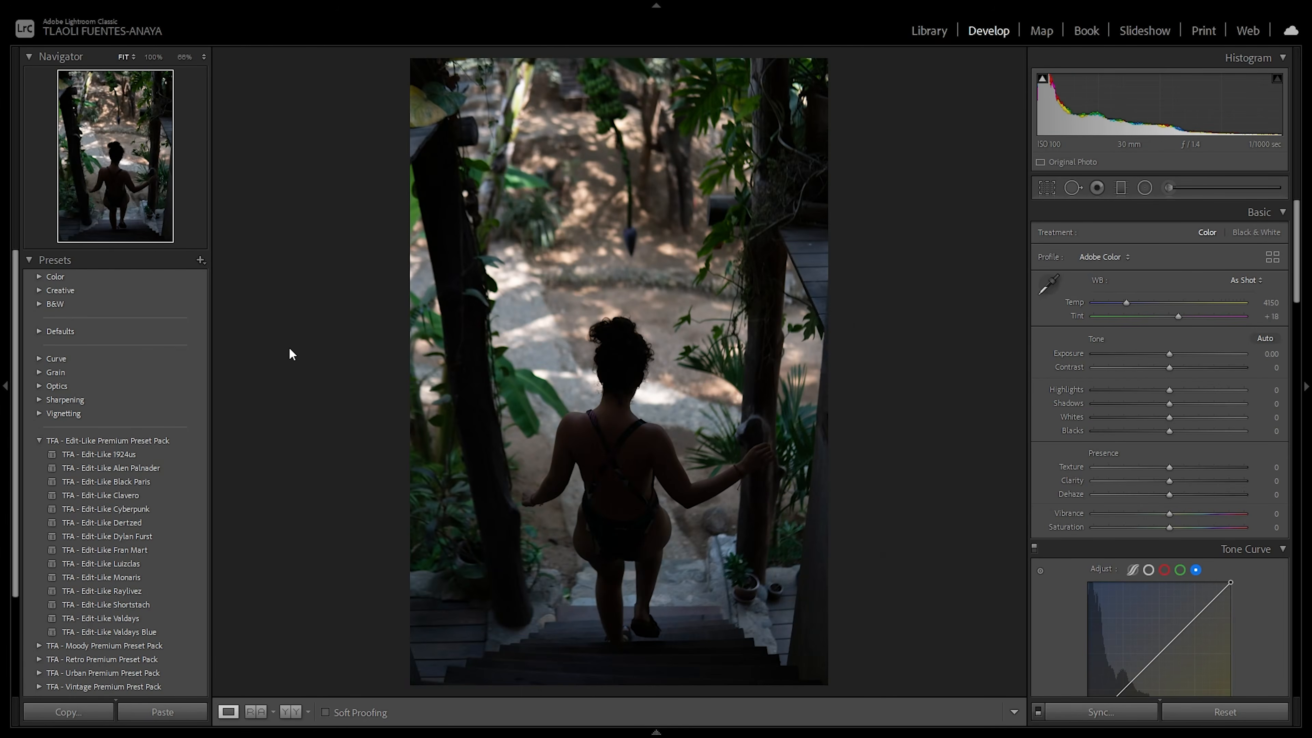
Step: Apply the Valdays preset to the photo of the woman on the steps, raise exposure to +1.02, and inspect the skin up close
{"action": "left_click", "coordinate": [186, 618]}
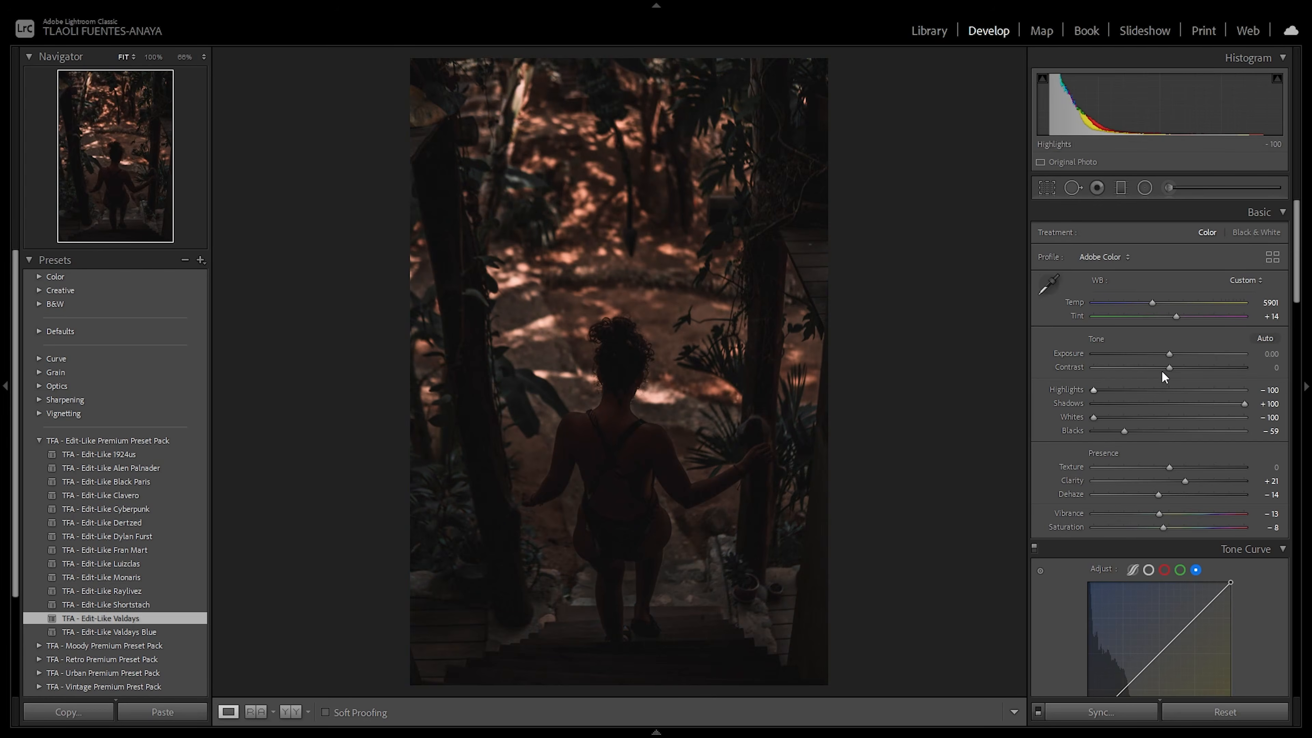
{"action": "left_click_drag", "start_coordinate": [1171, 355], "coordinate": [1187, 356]}
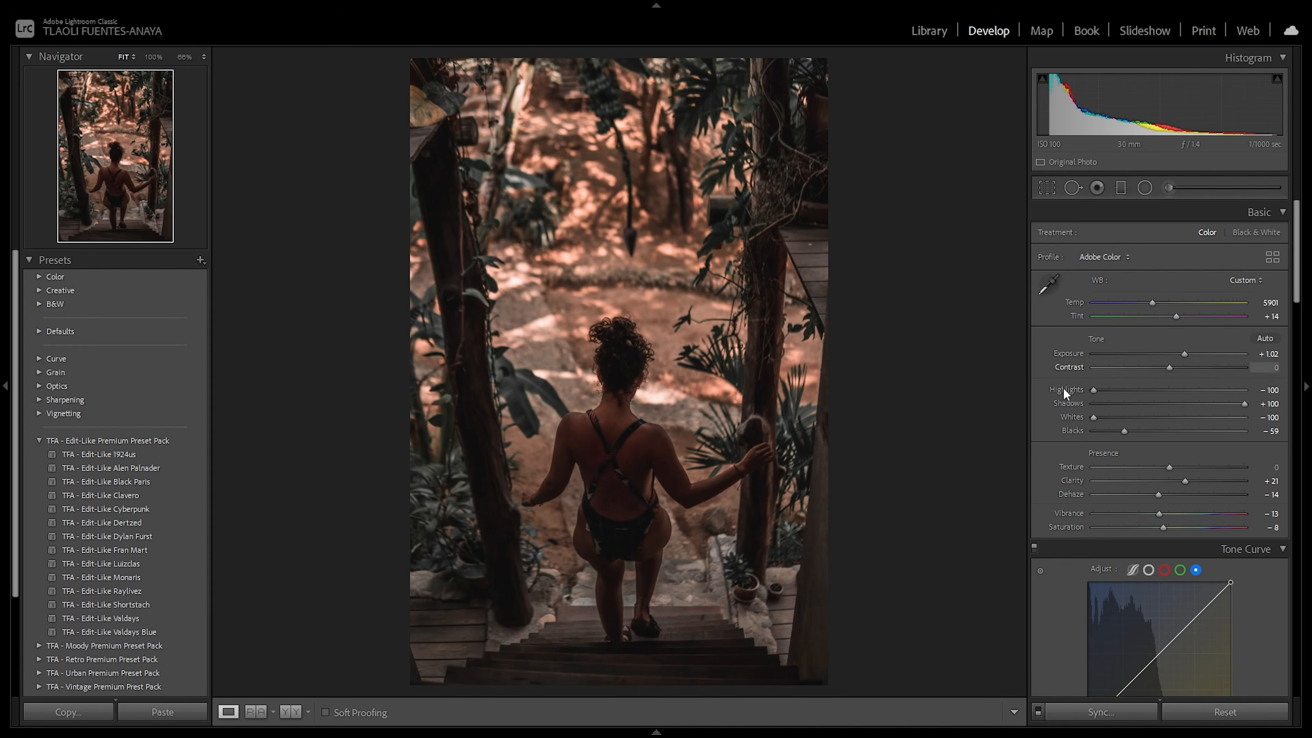
{"action": "left_click", "coordinate": [451, 411]}
{"action": "left_click_drag", "start_coordinate": [747, 406], "coordinate": [320, 270]}
{"action": "left_click_drag", "start_coordinate": [961, 329], "coordinate": [670, 213]}
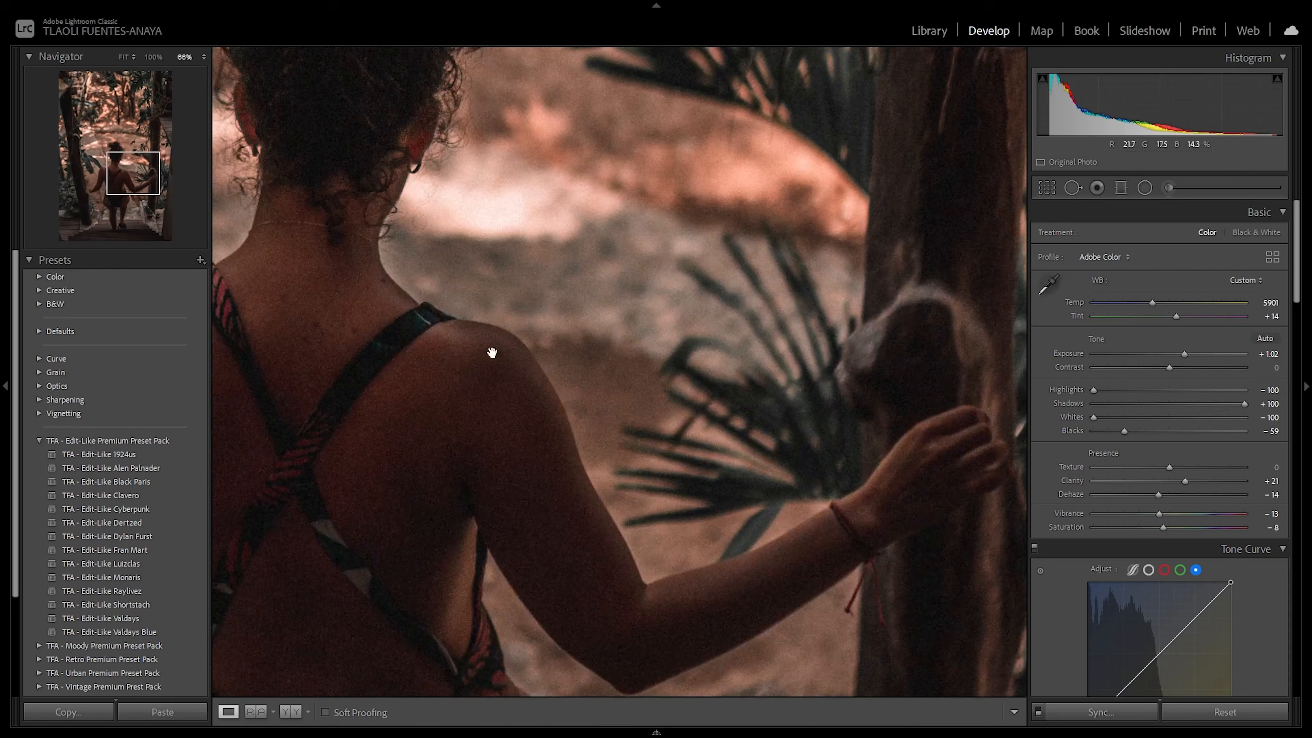
{"action": "left_click", "coordinate": [447, 407]}
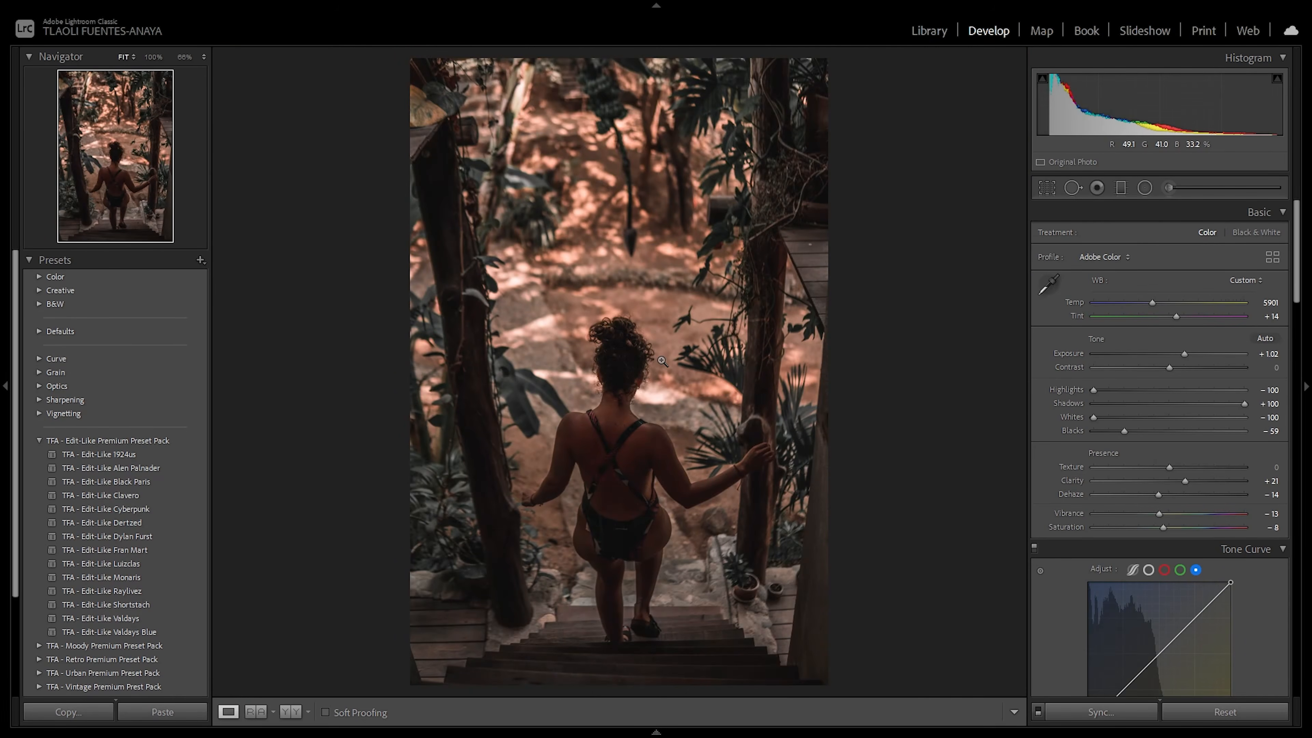
Step: Apply the Valdays preset to the photo of the seated woman, raise exposure to +1.56, and inspect her face and legs up close
{"action": "key", "text": "Right"}
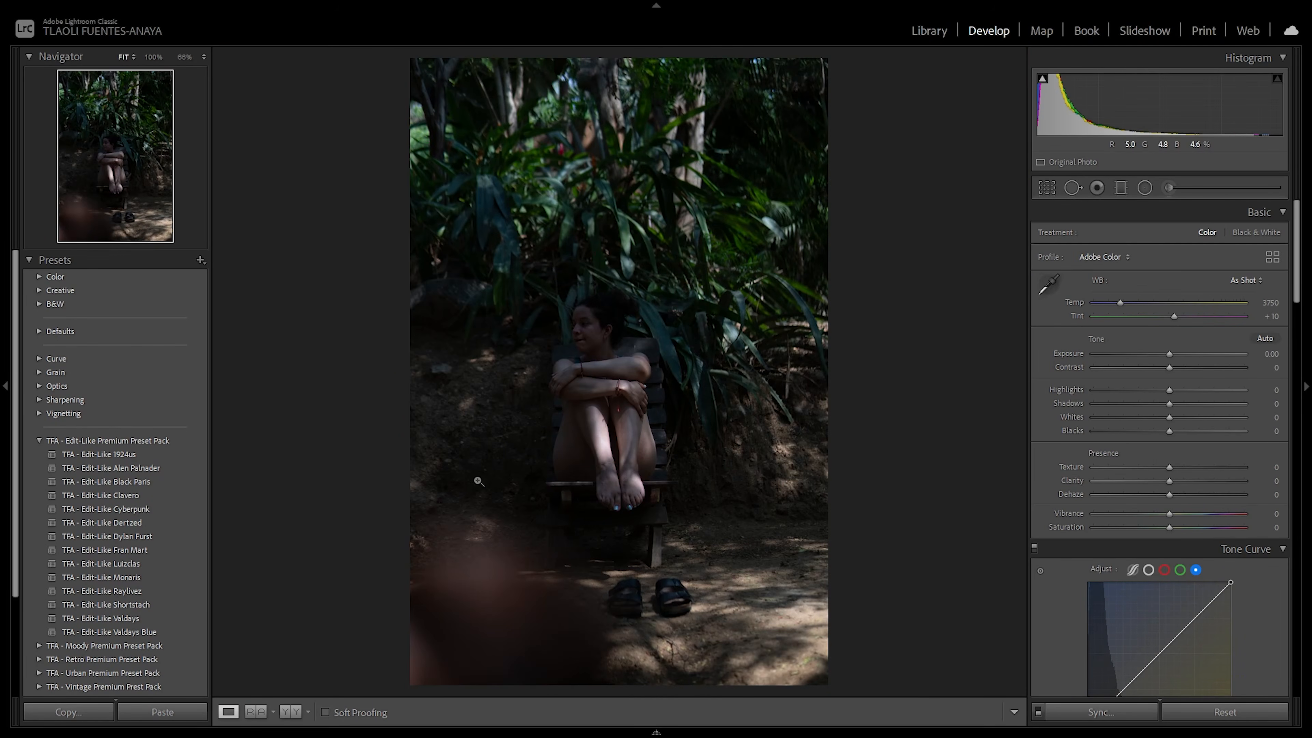
{"action": "left_click", "coordinate": [155, 619]}
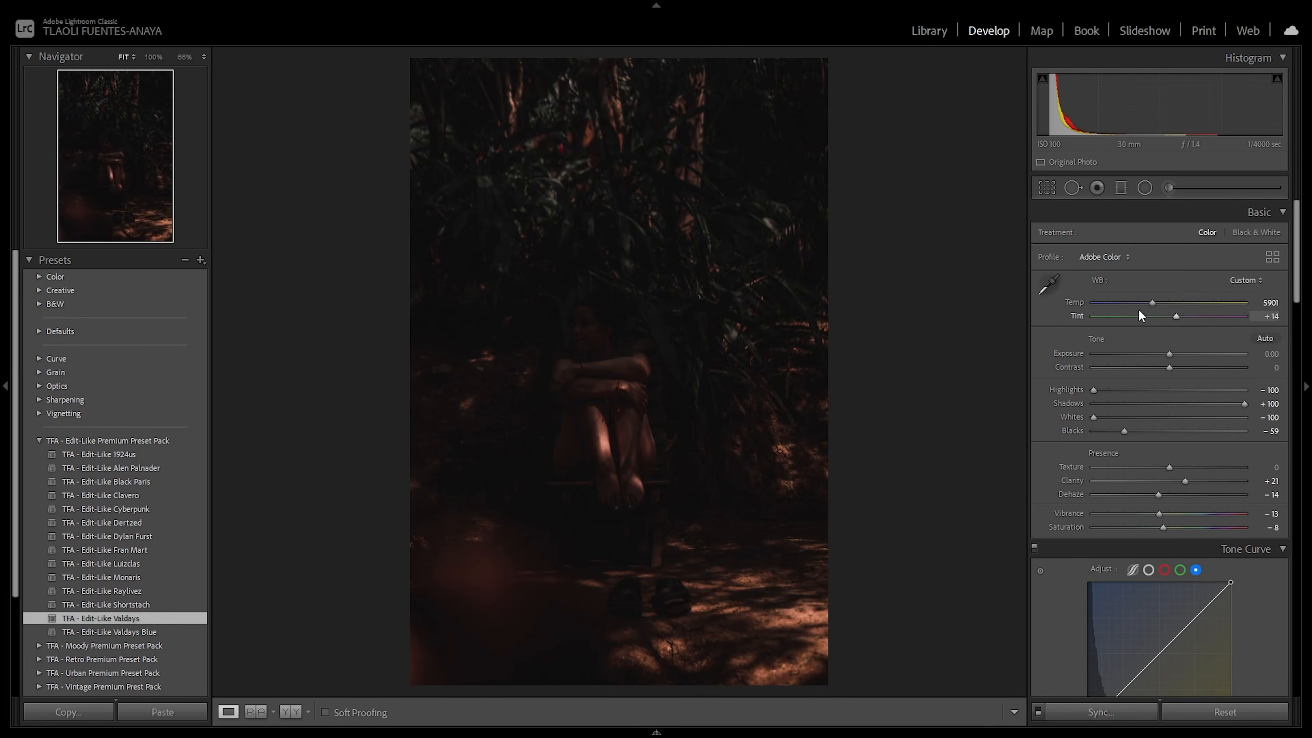
{"action": "left_click", "coordinate": [1192, 353]}
{"action": "left_click_drag", "start_coordinate": [679, 410], "coordinate": [855, 313]}
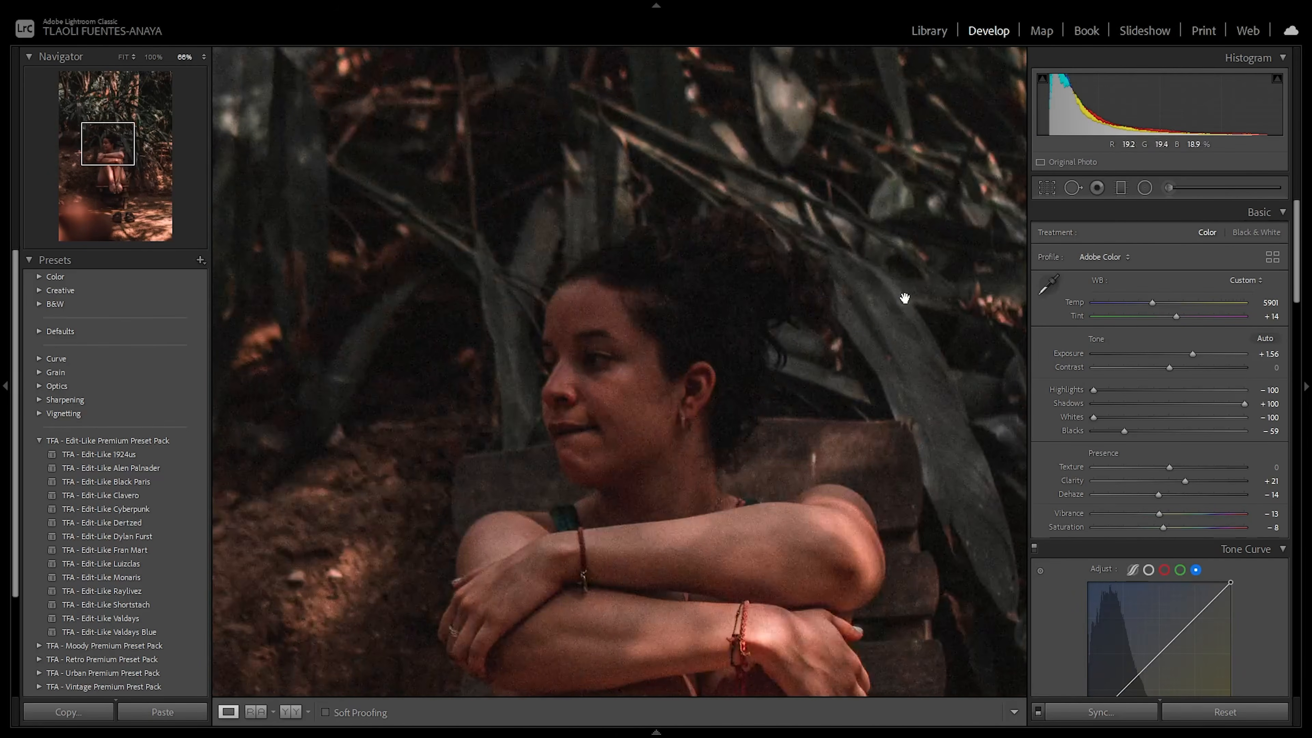
{"action": "left_click", "coordinate": [852, 280]}
{"action": "left_click", "coordinate": [586, 343]}
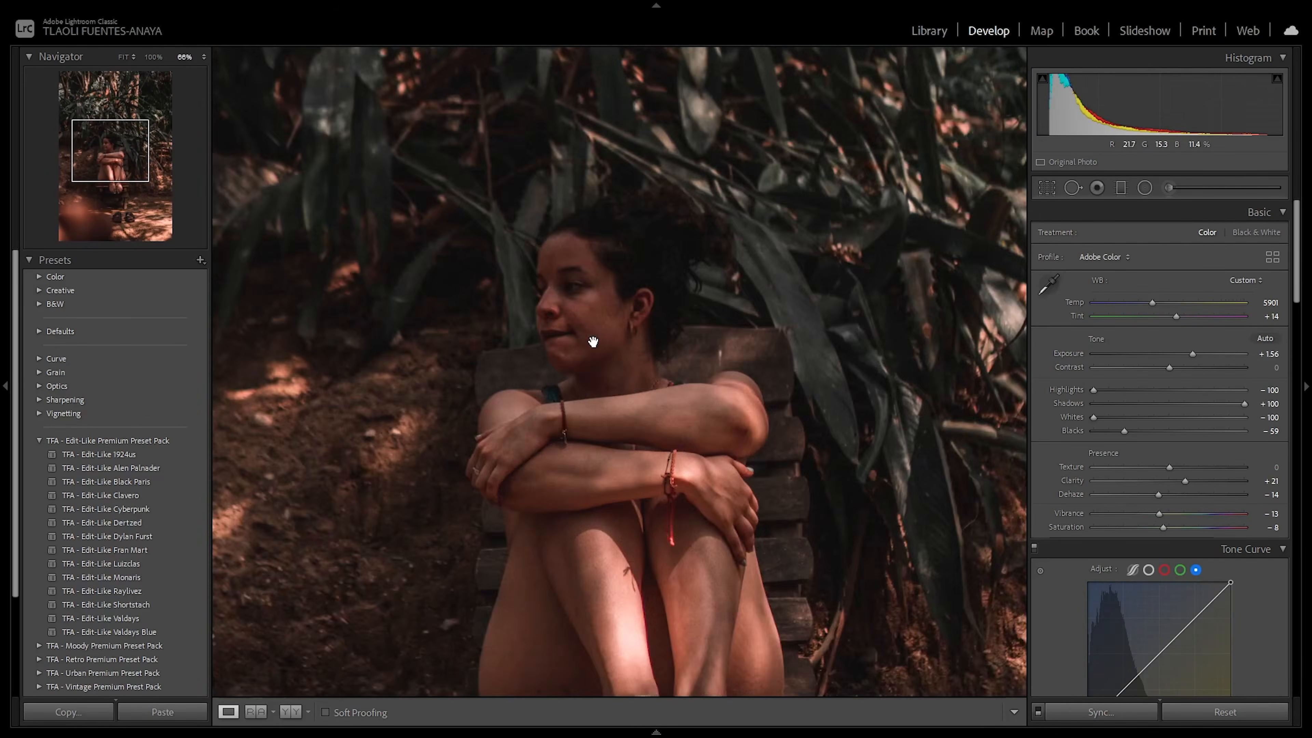
{"action": "left_click_drag", "start_coordinate": [664, 553], "coordinate": [686, 325]}
{"action": "left_click", "coordinate": [686, 325]}
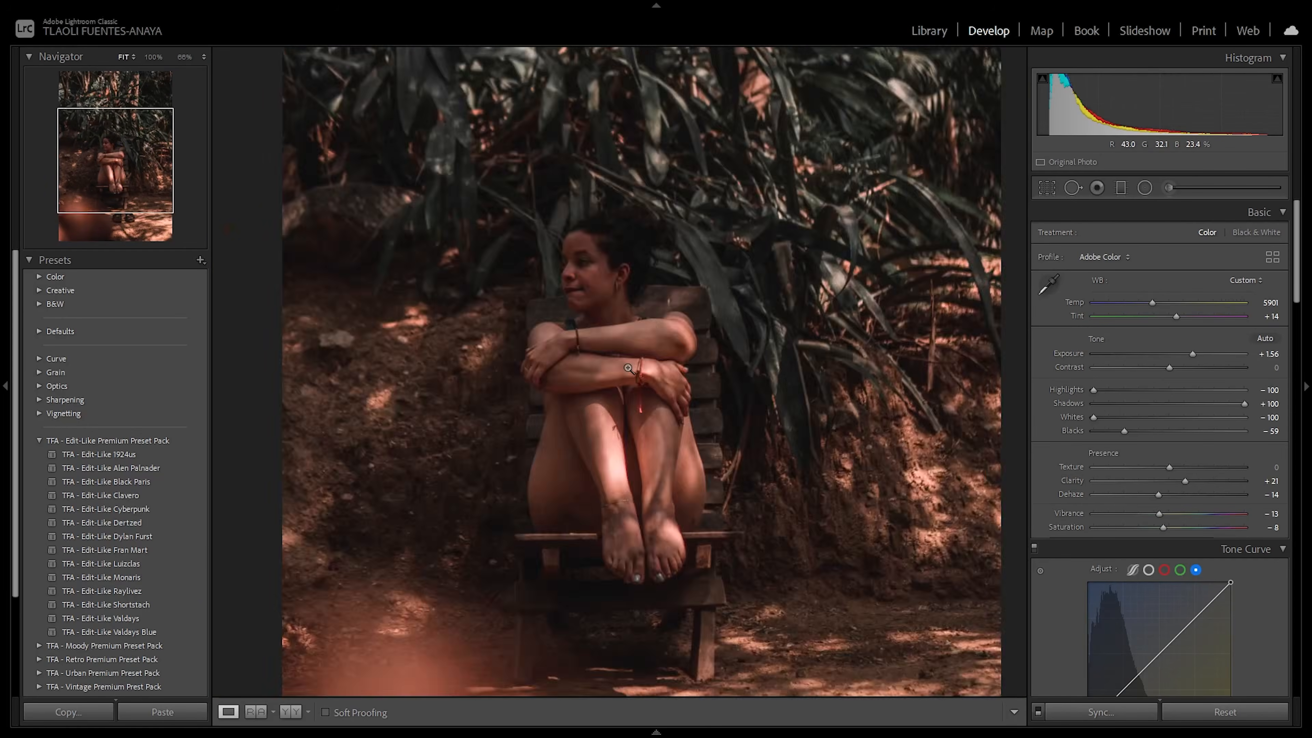
Step: Switch the seated woman's photo to the TFA - Edit-Like Valdays Blue preset and check her face up close
{"action": "left_click", "coordinate": [176, 631]}
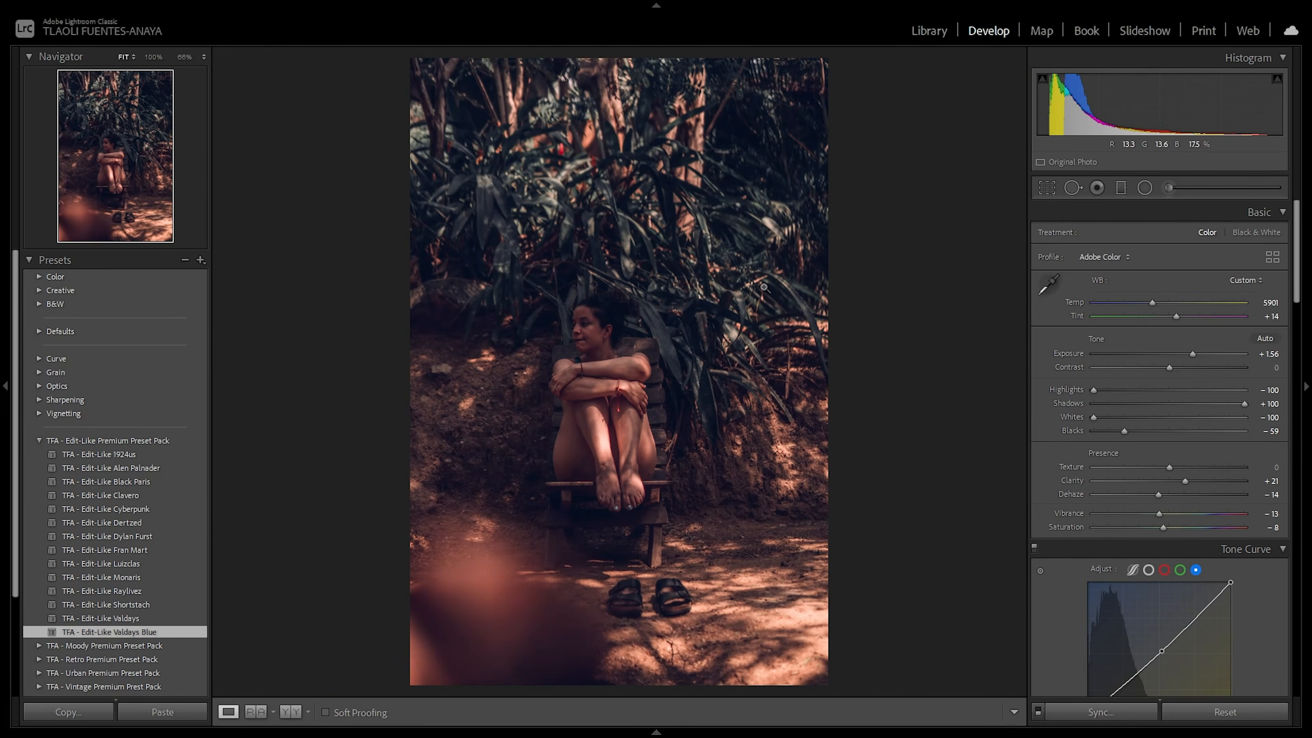
{"action": "left_click_drag", "start_coordinate": [712, 305], "coordinate": [697, 339]}
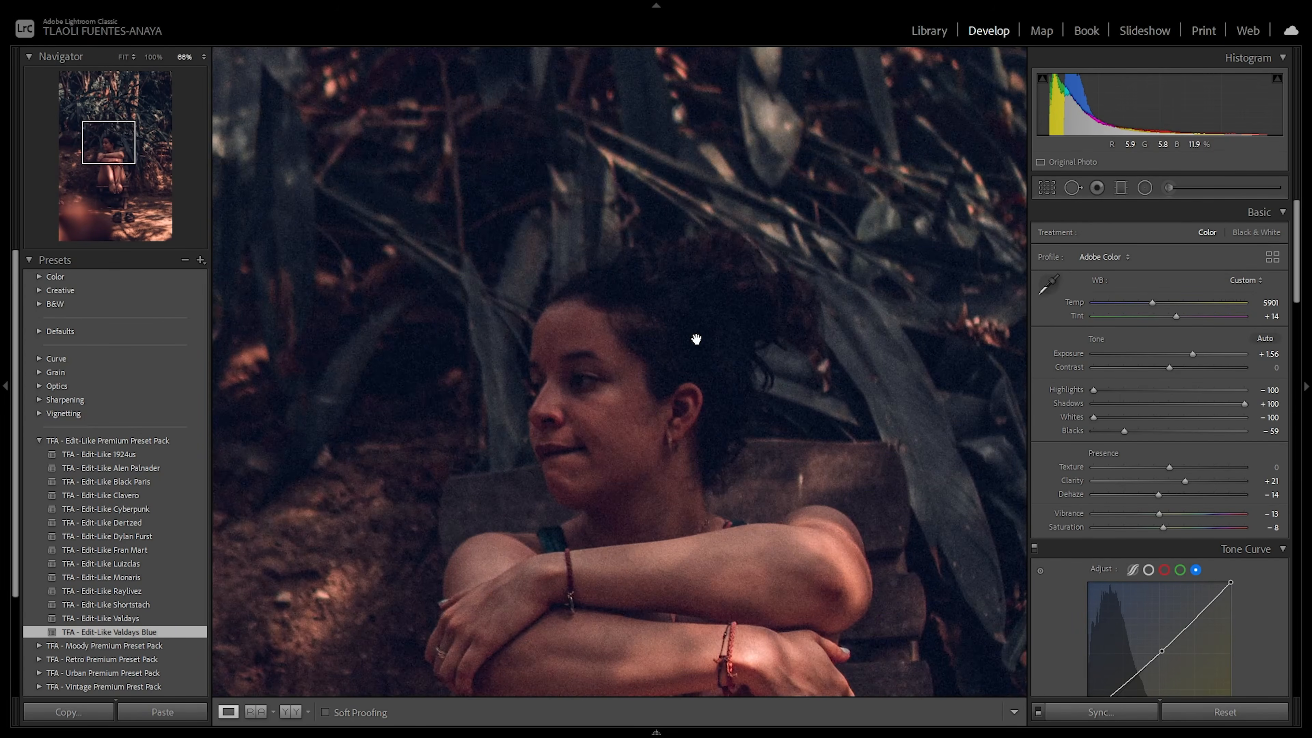
{"action": "left_click", "coordinate": [698, 340]}
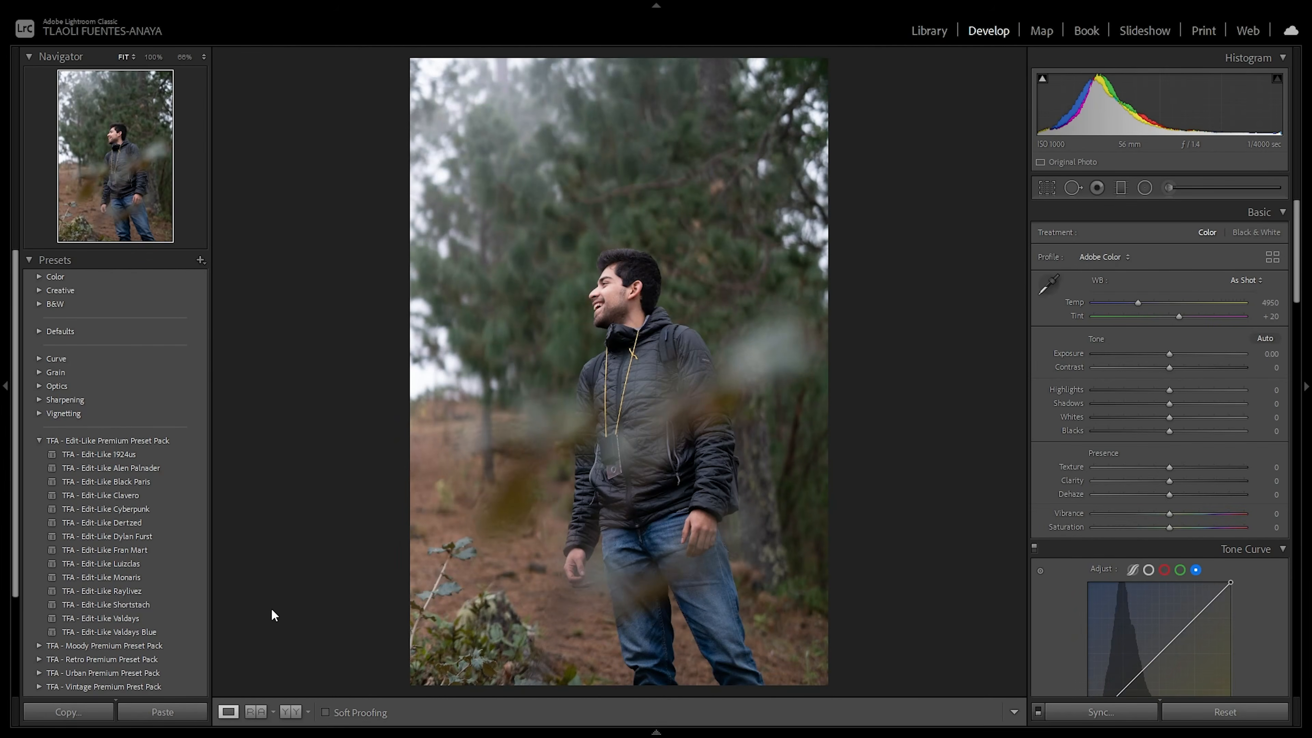
Step: Apply the Valdays preset to the photo of the smiling man in the dark jacket, raise exposure to +0.43, and check it up close
{"action": "left_click", "coordinate": [171, 618]}
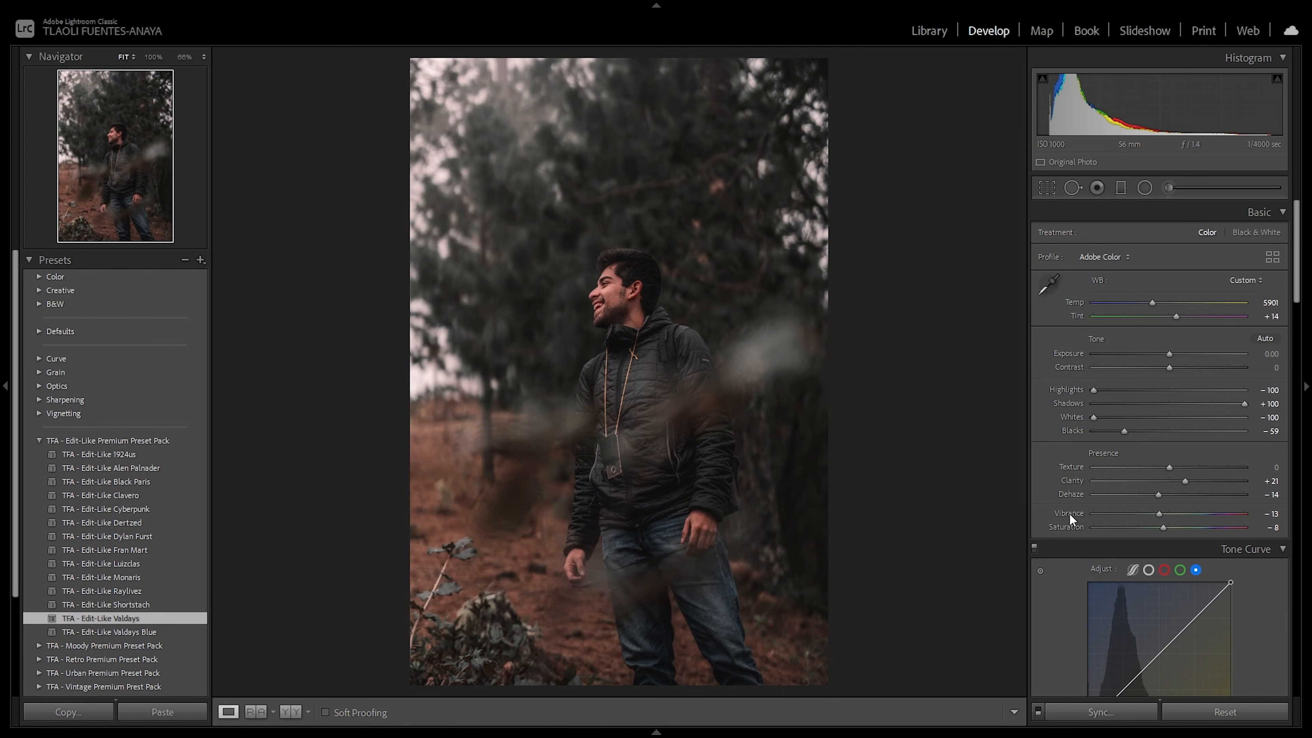
{"action": "left_click_drag", "start_coordinate": [1171, 354], "coordinate": [1176, 354]}
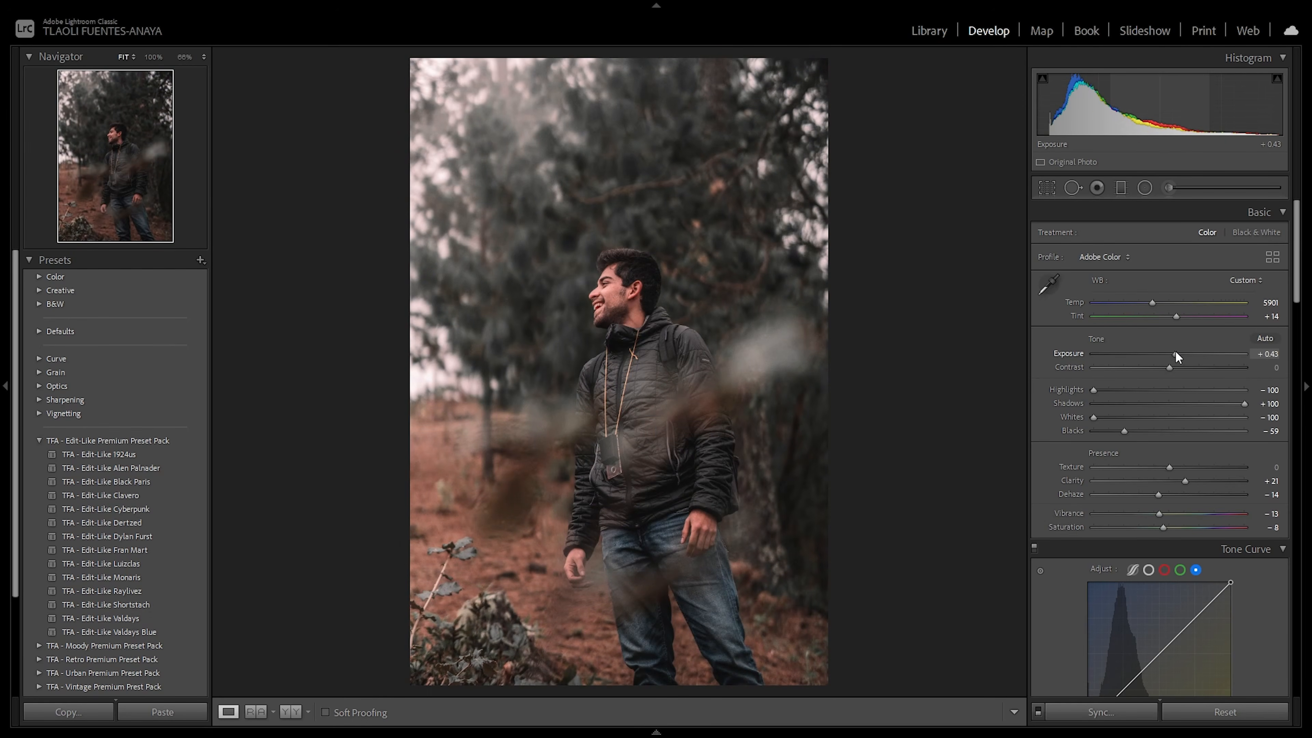
{"action": "left_click", "coordinate": [654, 400]}
{"action": "left_click", "coordinate": [803, 367]}
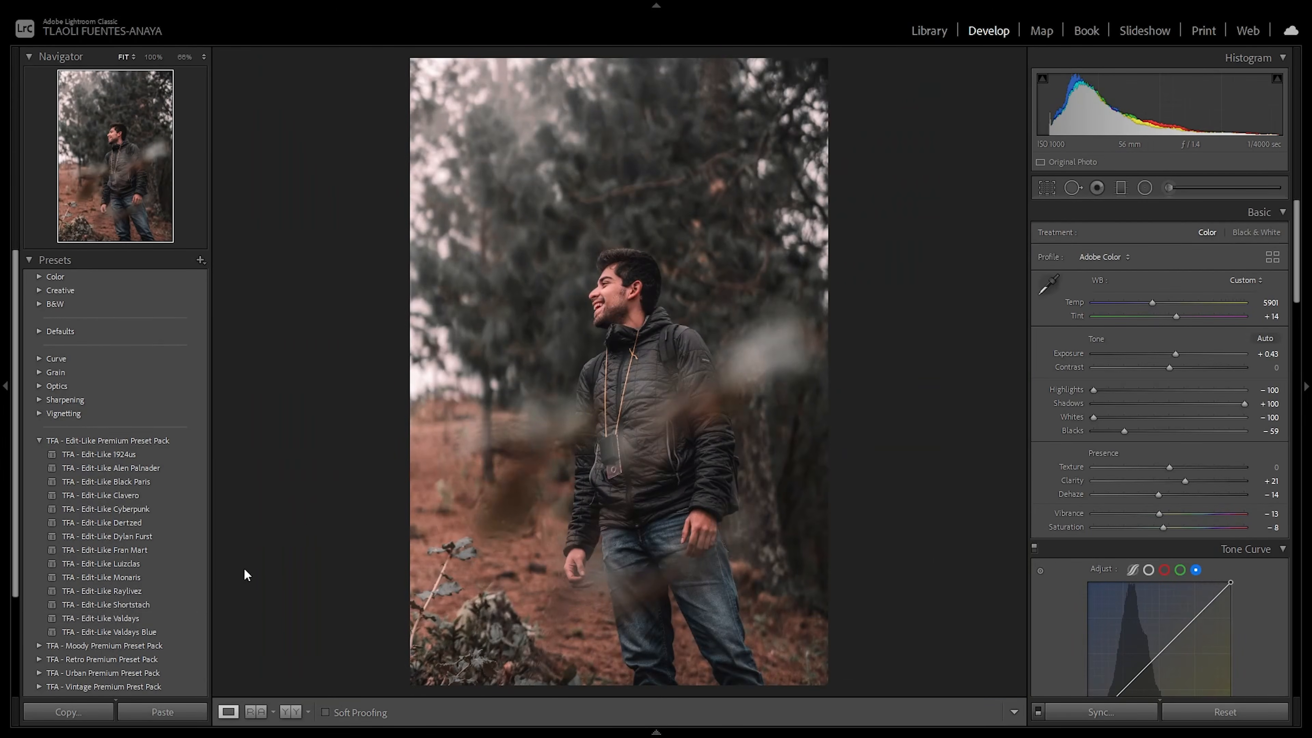
Step: Try the Valdays Blue preset on the smiling man's photo, and go back to the Valdays preset for comparison
{"action": "left_click", "coordinate": [157, 628]}
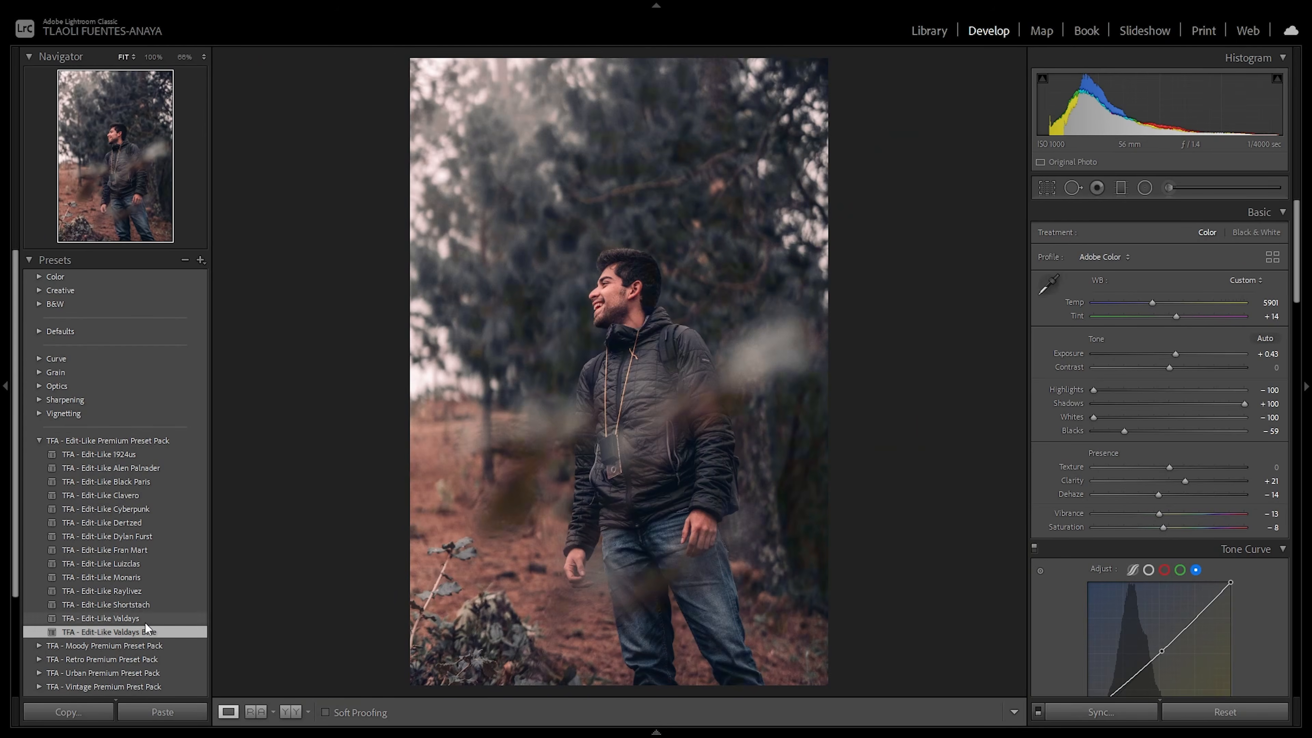
{"action": "left_click", "coordinate": [150, 619]}
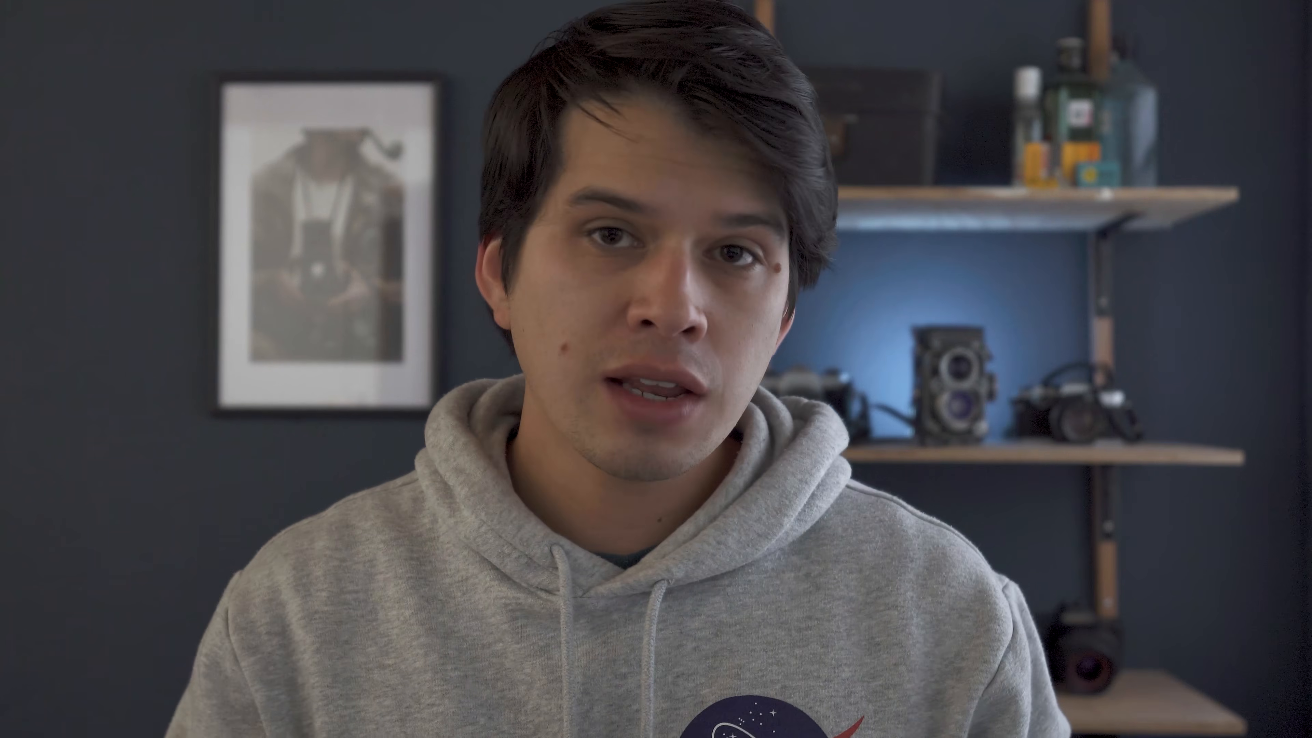